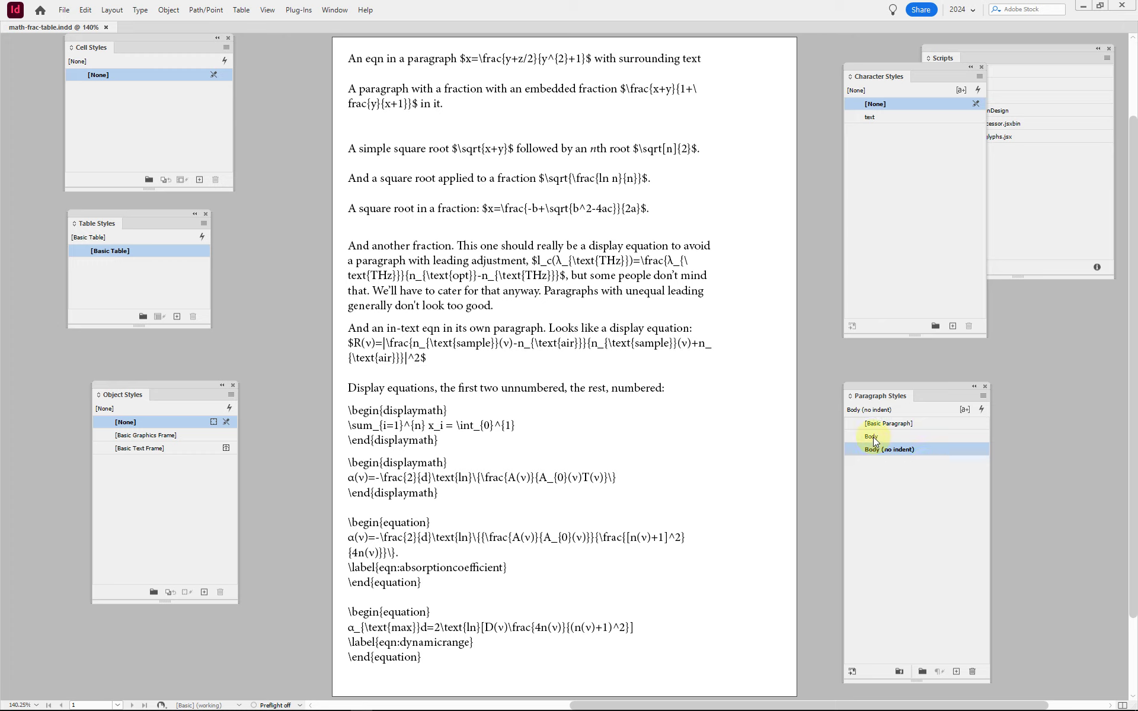
Delete the "text" character style, replacing it with [None] and not preserving its formatting.
right_click(869, 118)
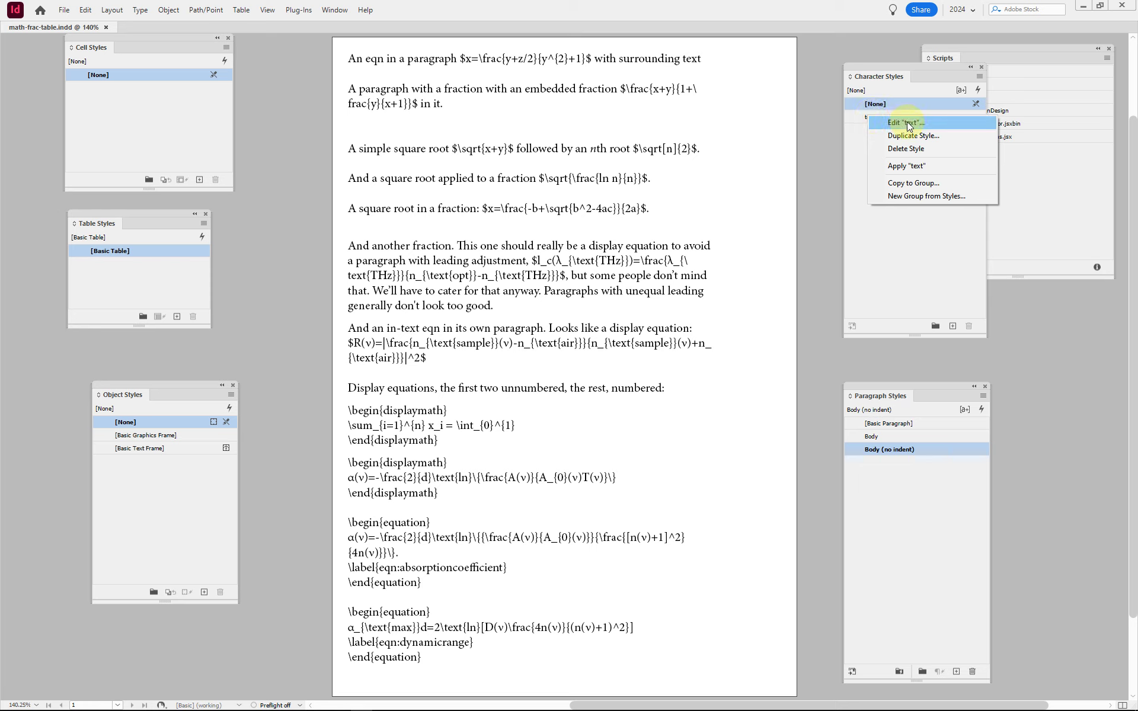
click(907, 148)
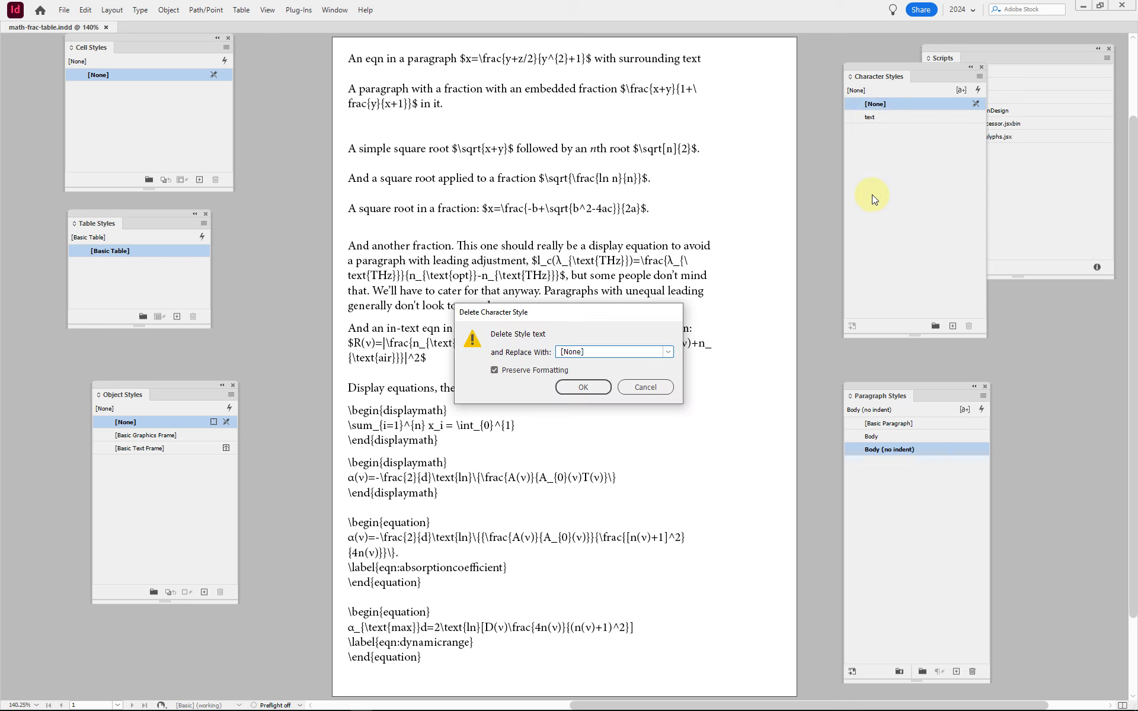
click(531, 372)
click(584, 383)
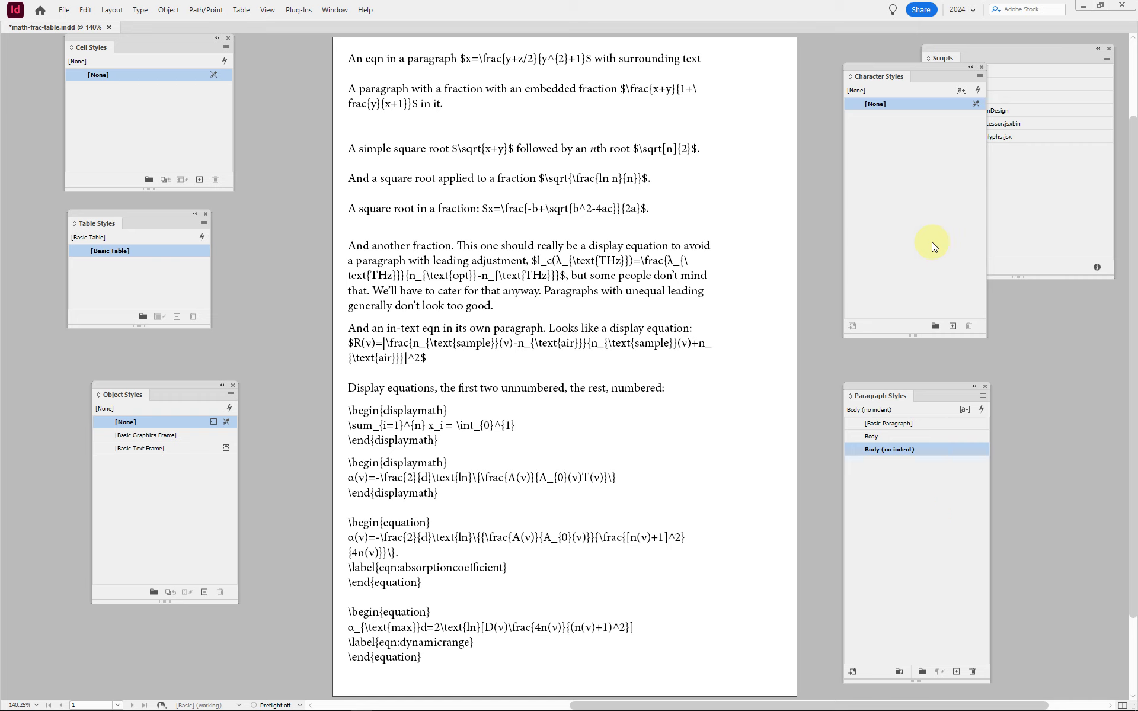
Find the inline equations in the document with the GREP expression \$.+?\$.
click(1015, 198)
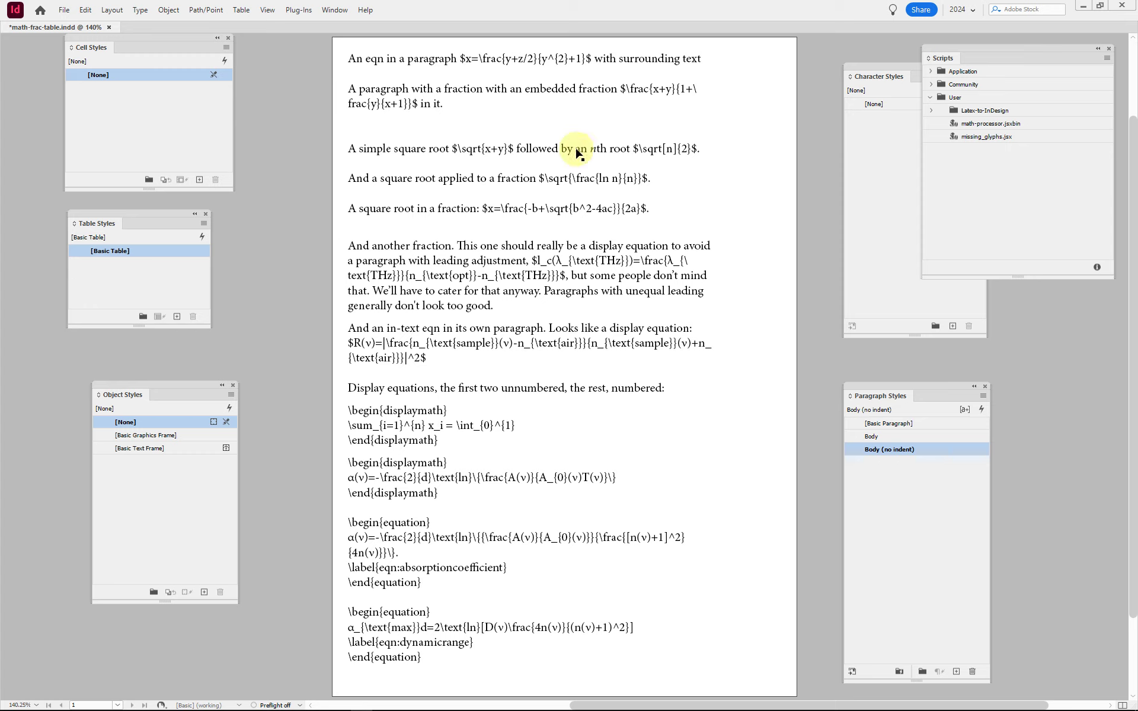
key(ctrl+alt+g)
click(812, 97)
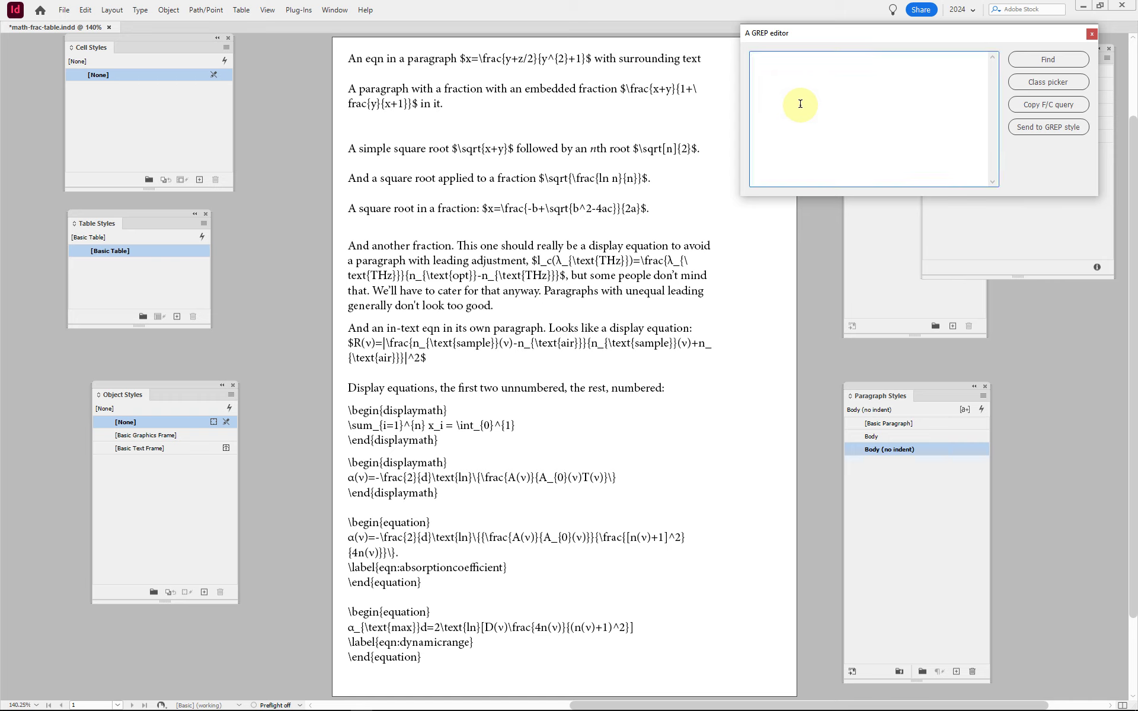
text(\$.+?\$)
click(1035, 59)
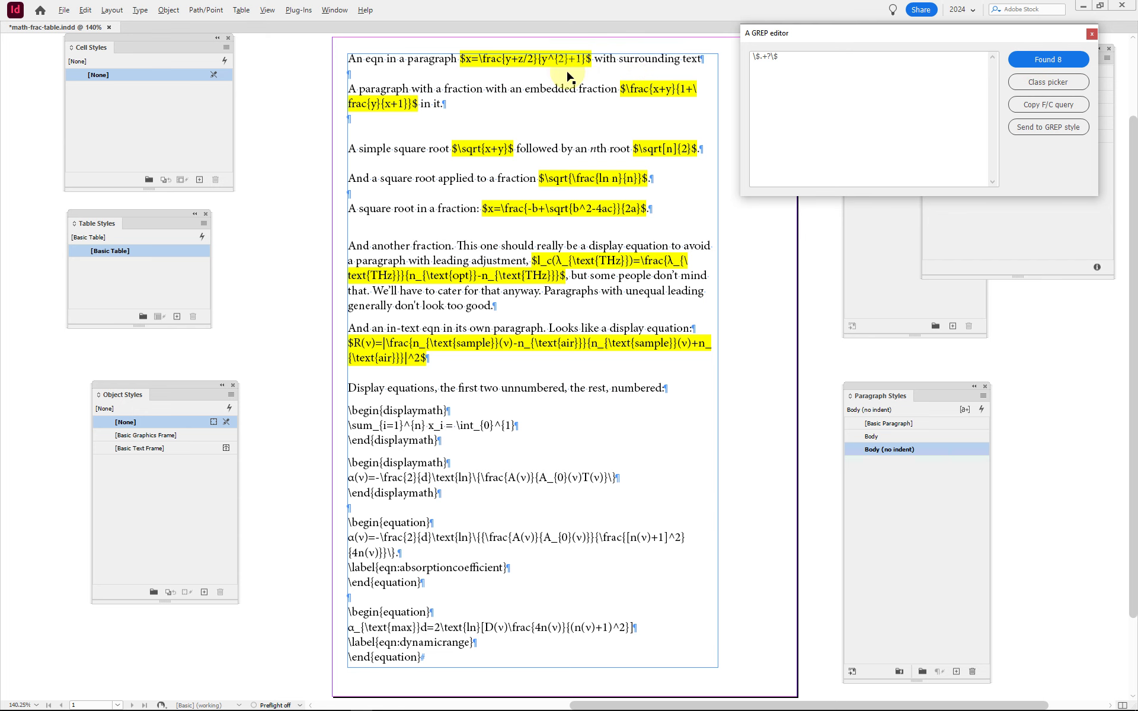
Move the GREP editor aside and examine the highlighted inline equations and the displaymath and equation blocks.
alt+scroll(564, 70, up, 2)
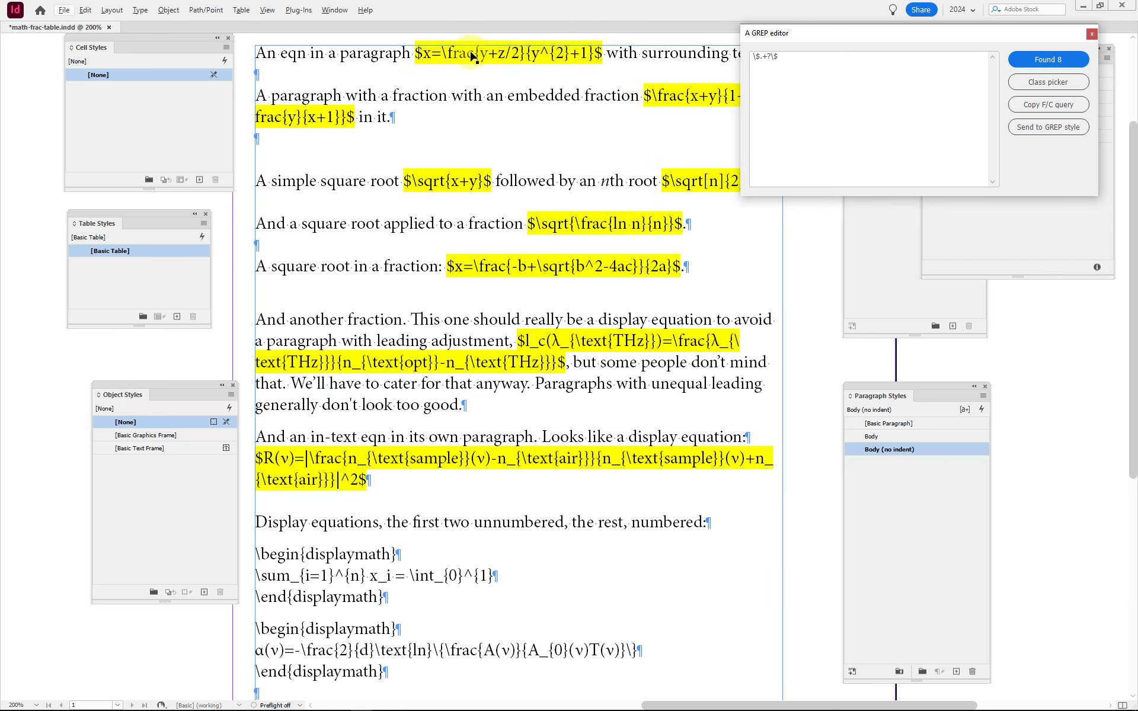
drag(882, 32, 1055, 89)
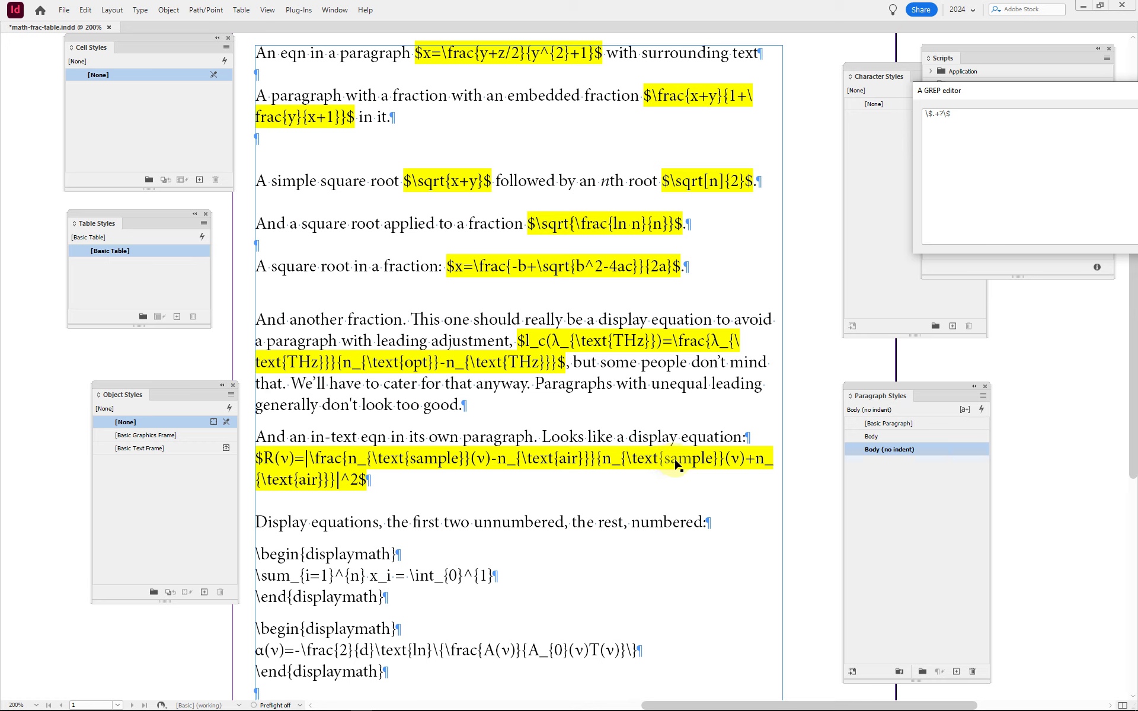
scroll(676, 464, down, 5)
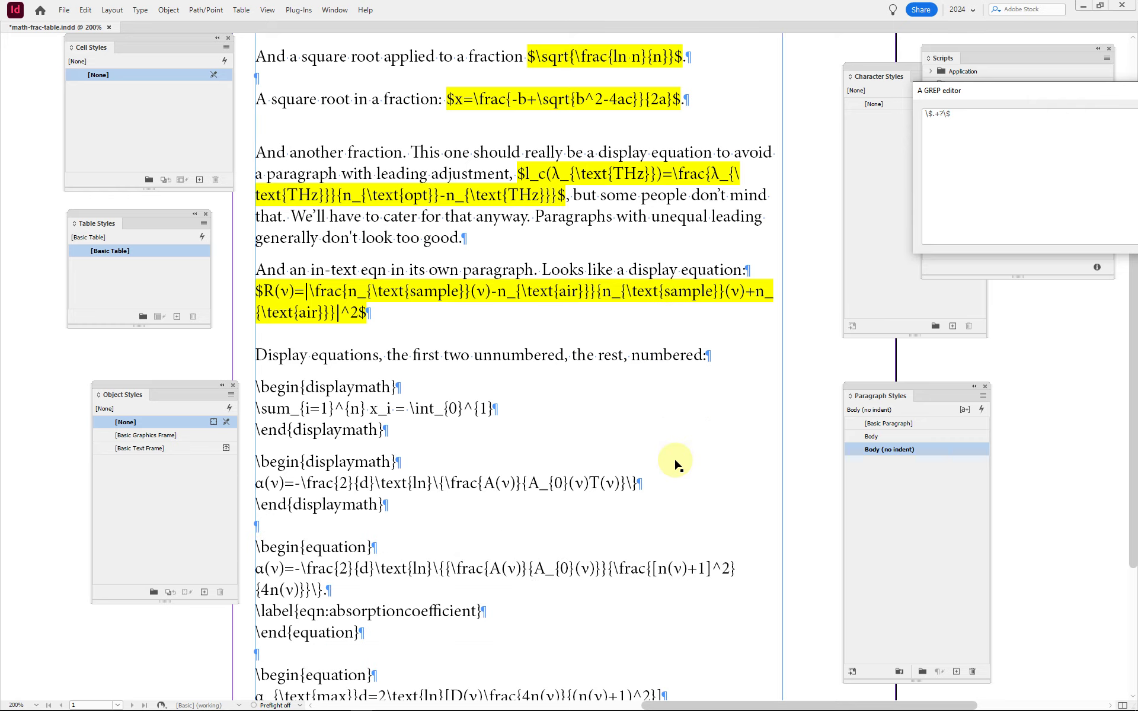
scroll(676, 463, down, 3)
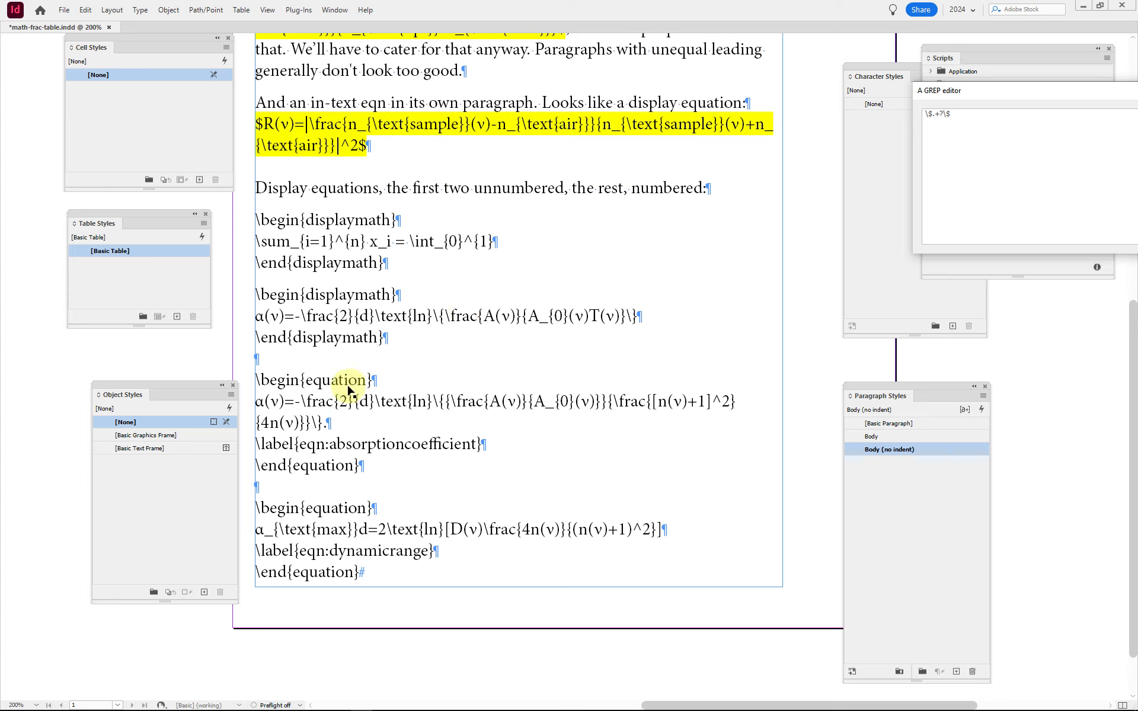
click(360, 508)
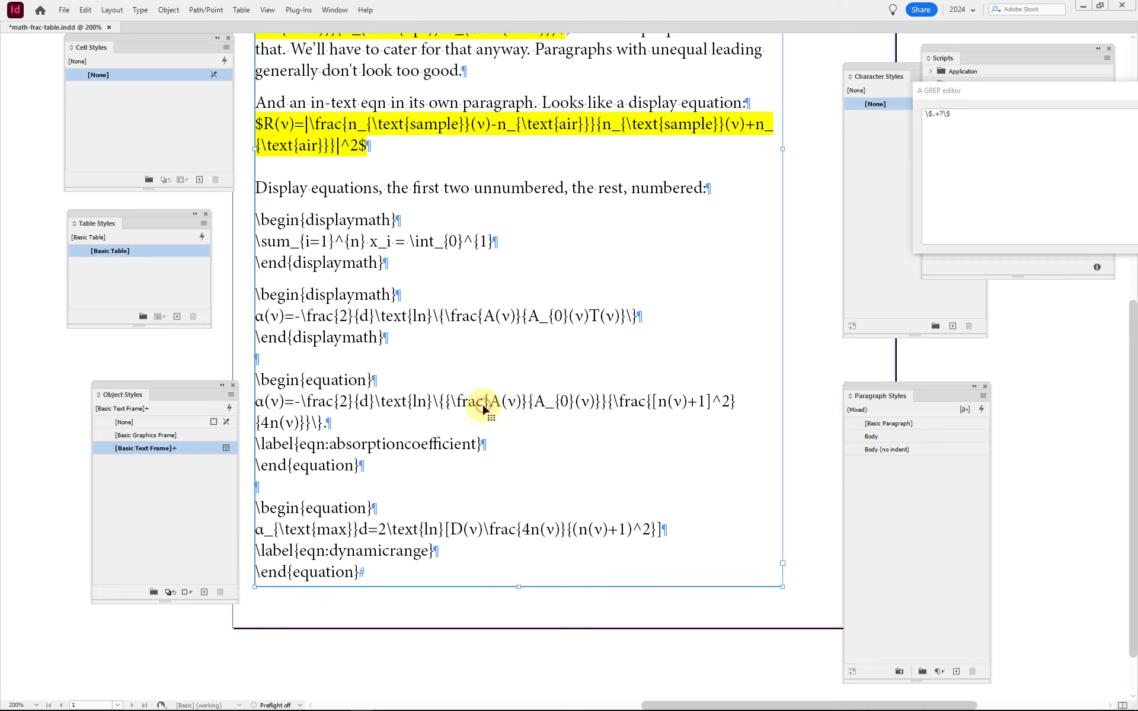
scroll(492, 407, up, 4)
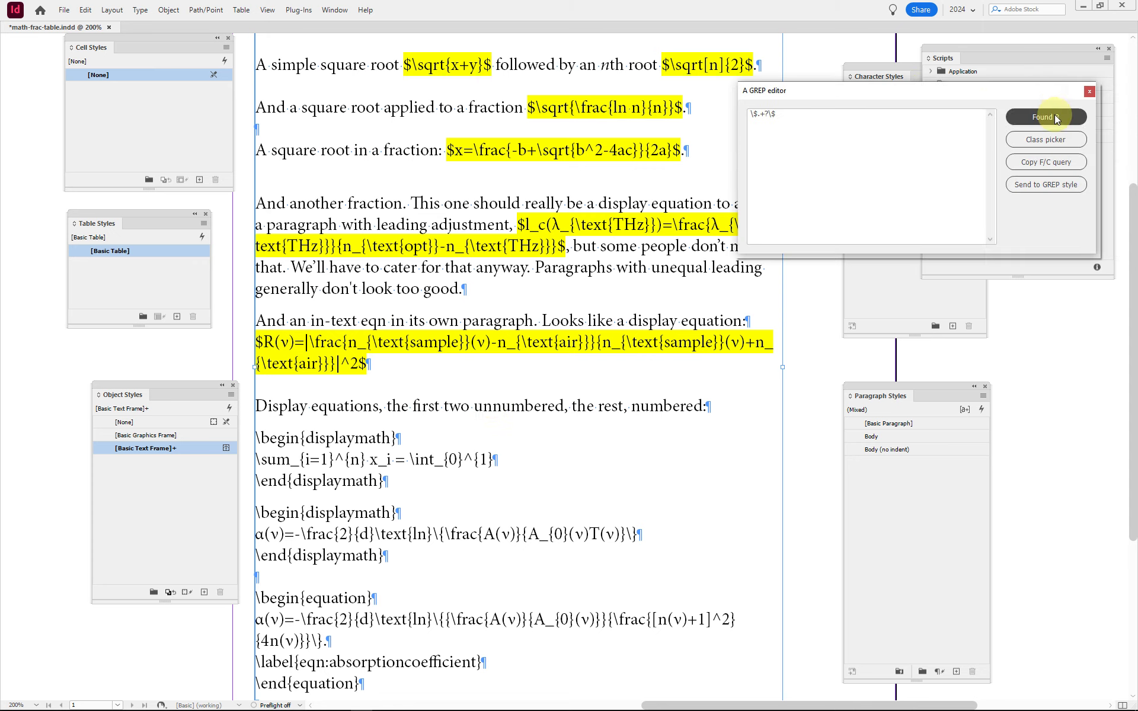
Clear the match highlighting, close the GREP editor, and convert the LaTeX equations with the math-processor.jsxbin script.
click(1055, 117)
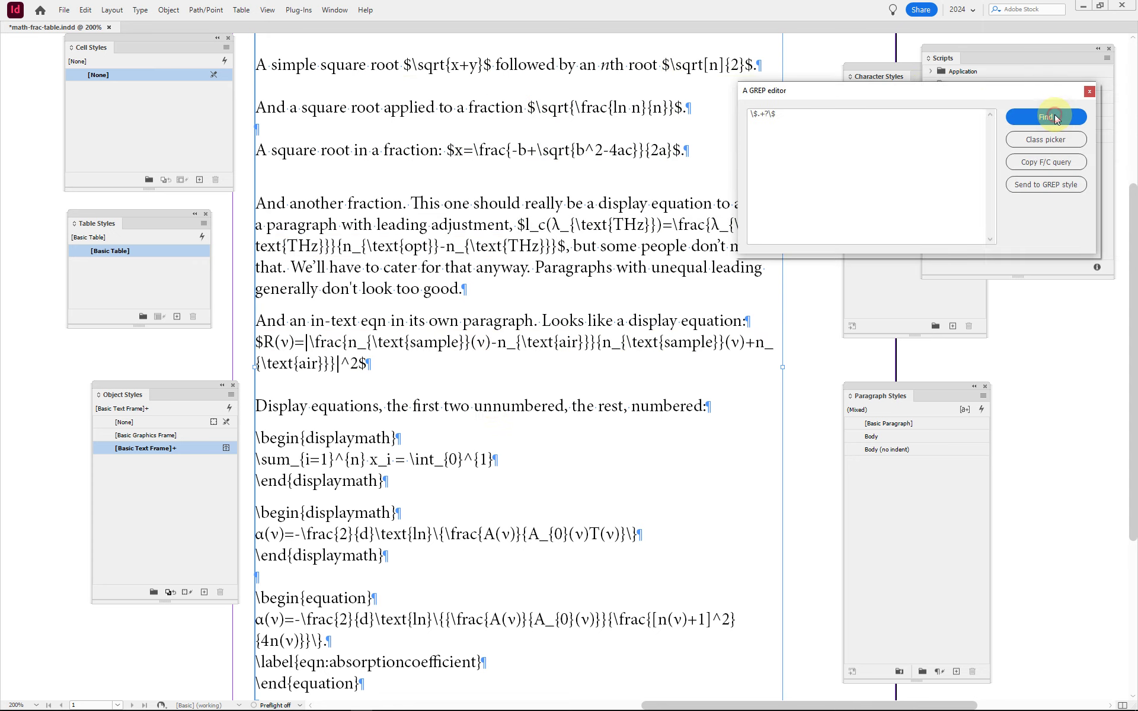
click(1089, 93)
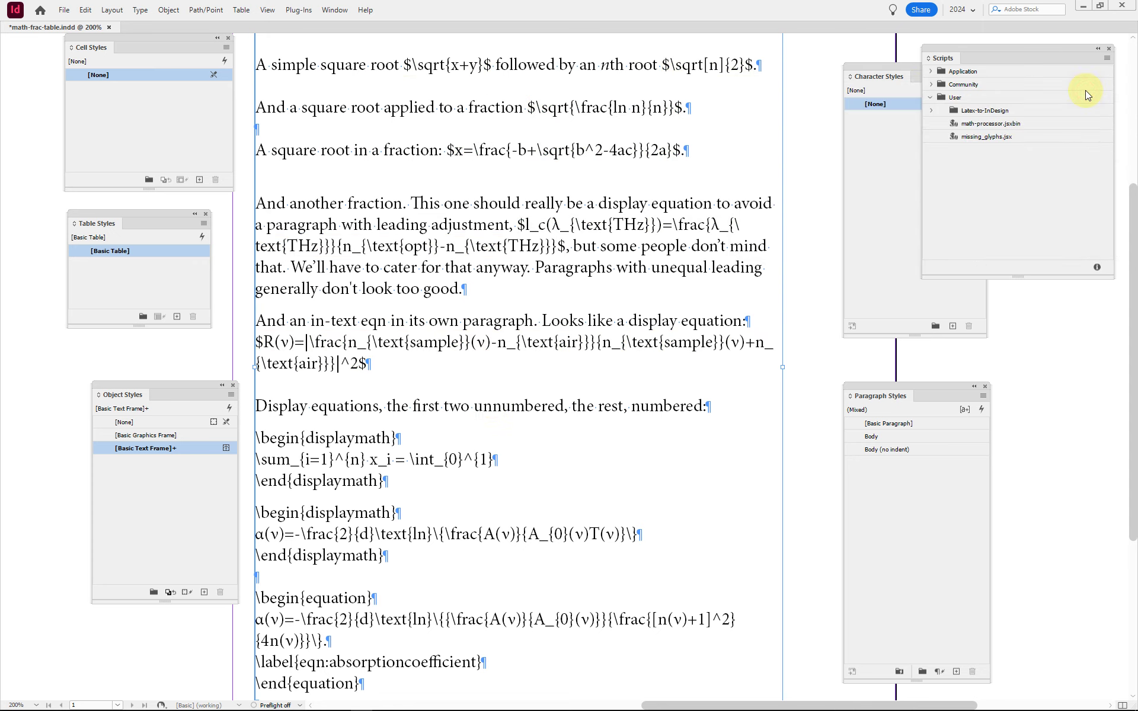
click(994, 126)
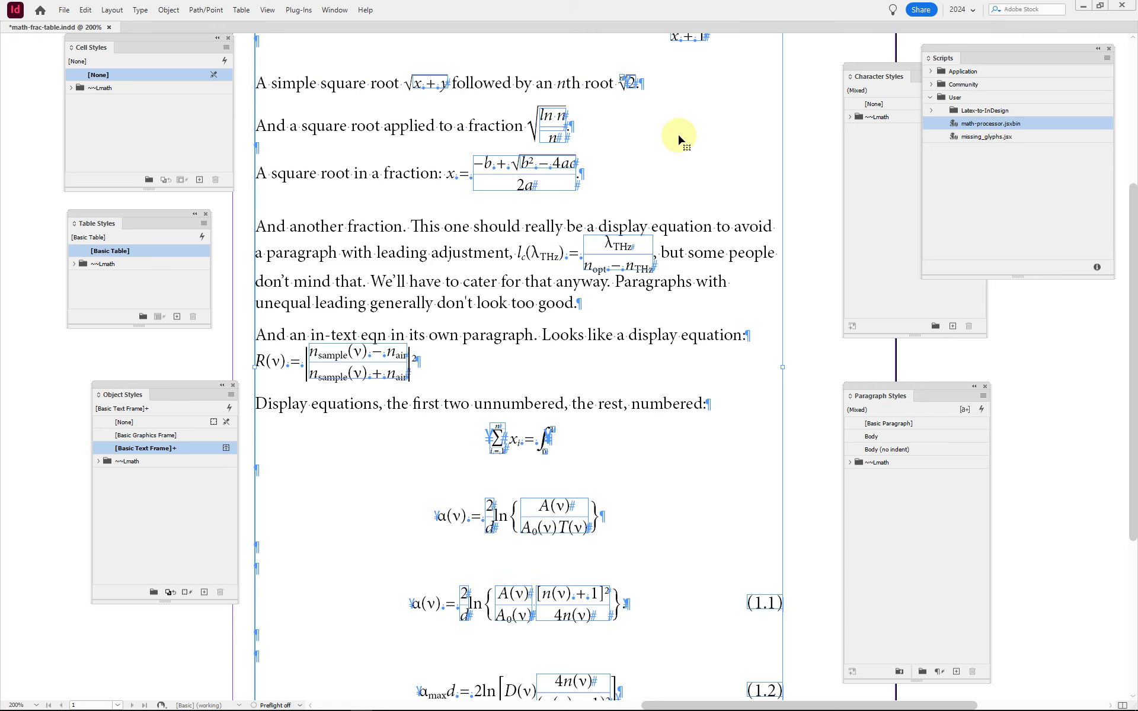
scroll(680, 139, up, 5)
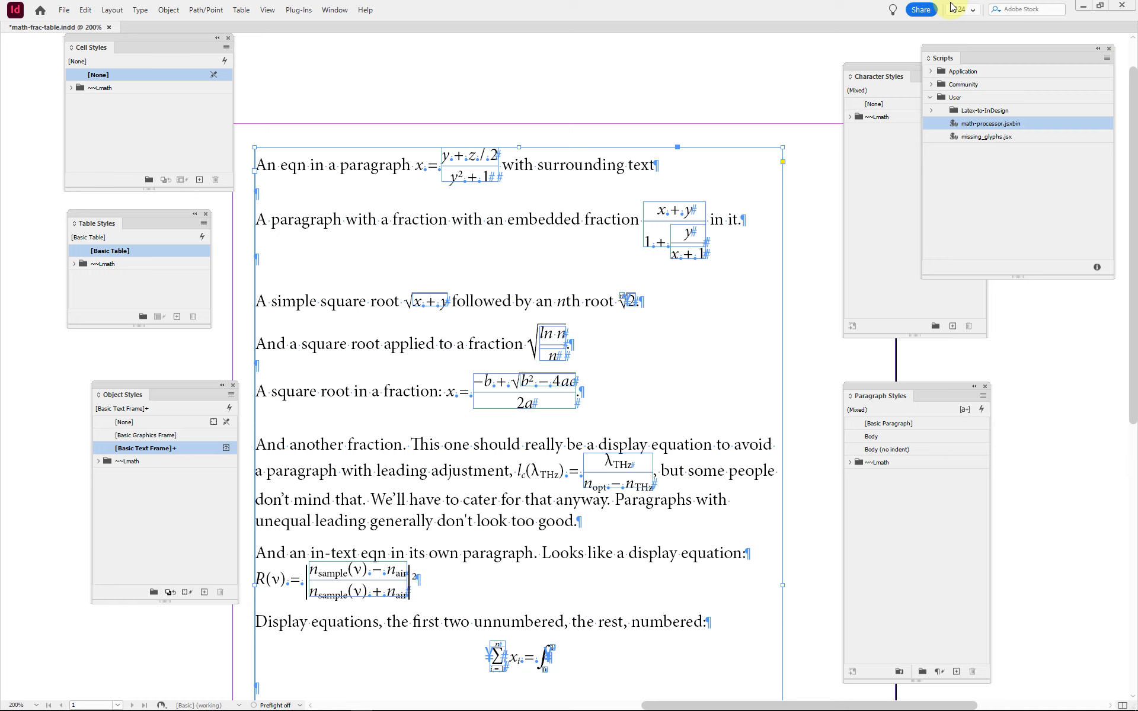
Hide the script list and expand the ~~Lmath groups of the character and paragraph styles.
key(ctrl+alt+F11)
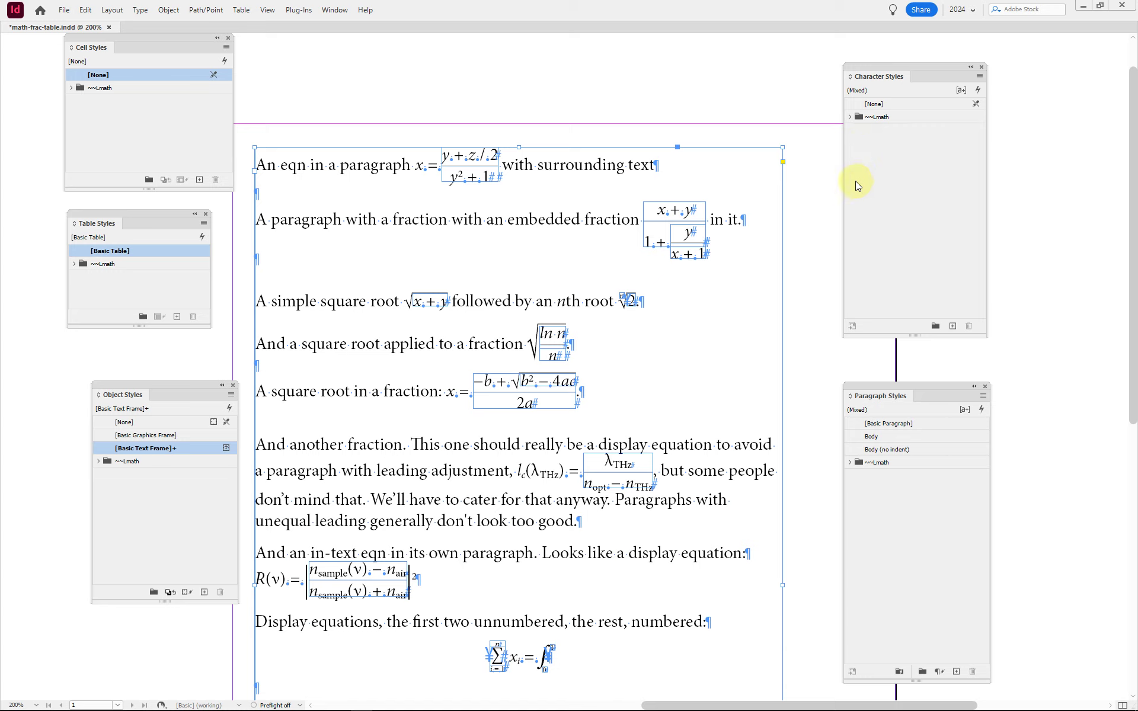
click(850, 119)
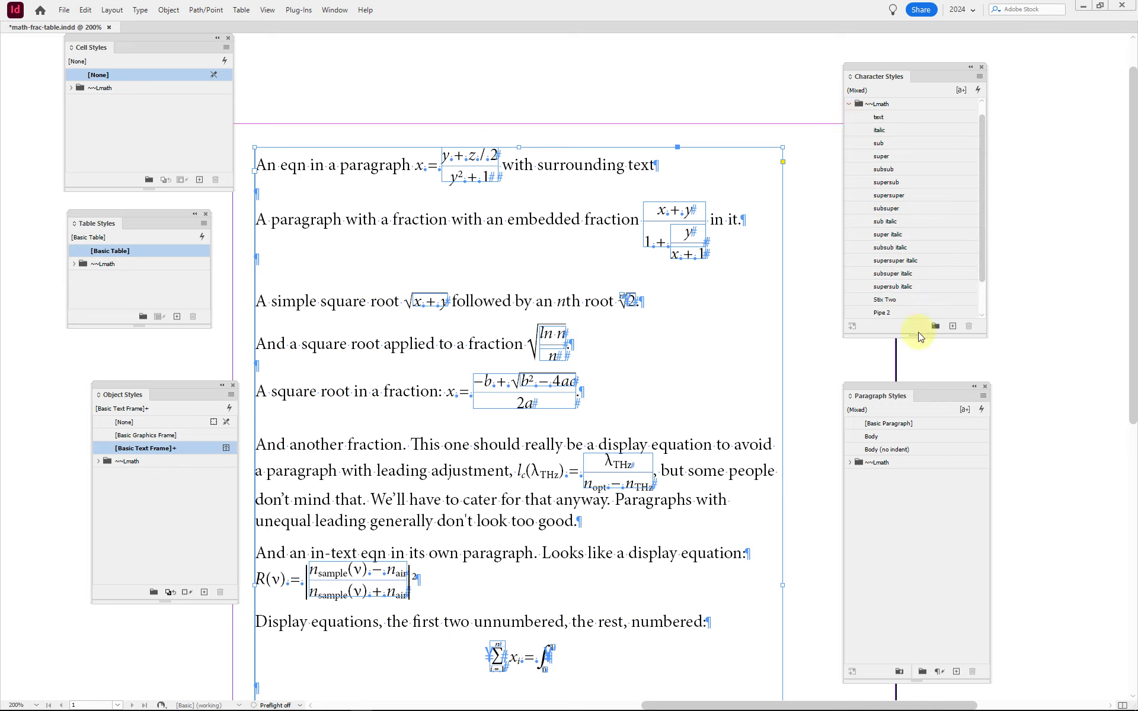
drag(916, 336, 912, 351)
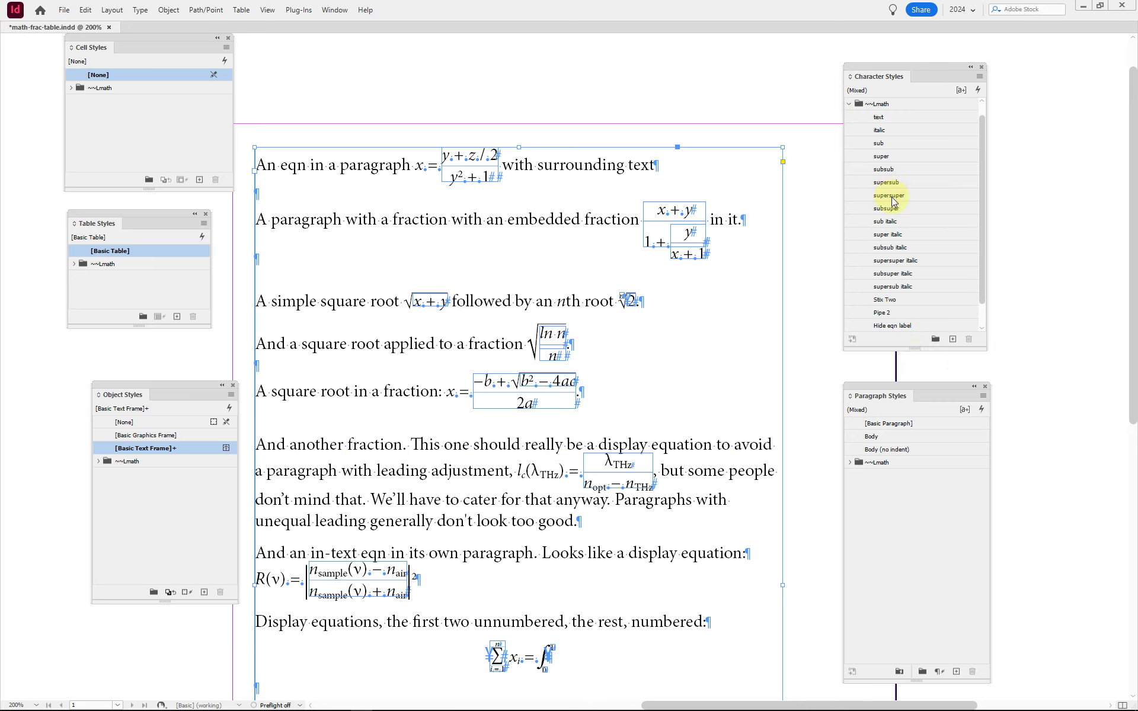
click(850, 462)
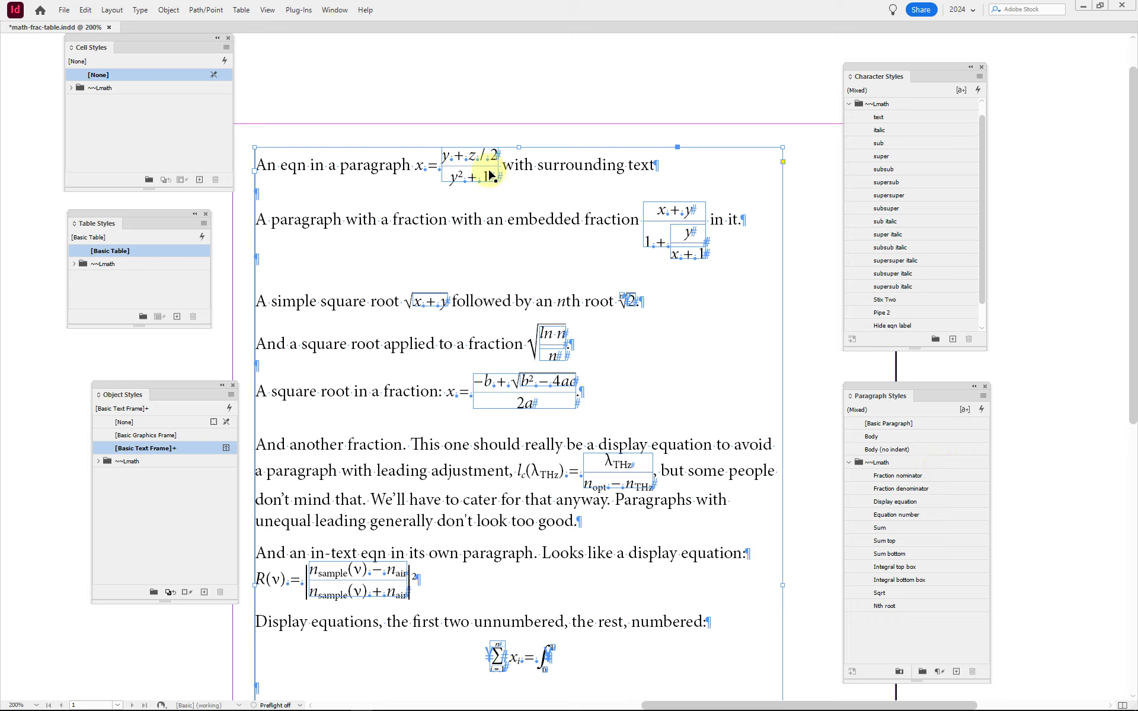
Expand the ~~Lmath groups of the table, cell and object styles.
click(96, 76)
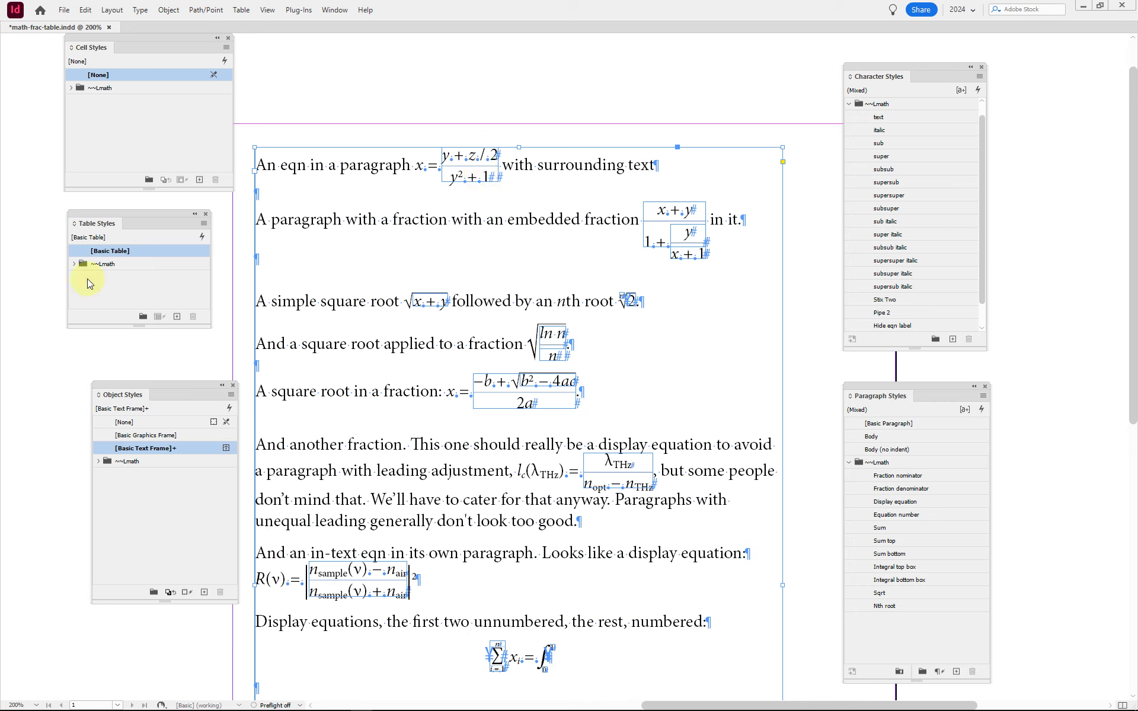
click(75, 264)
click(73, 90)
click(71, 88)
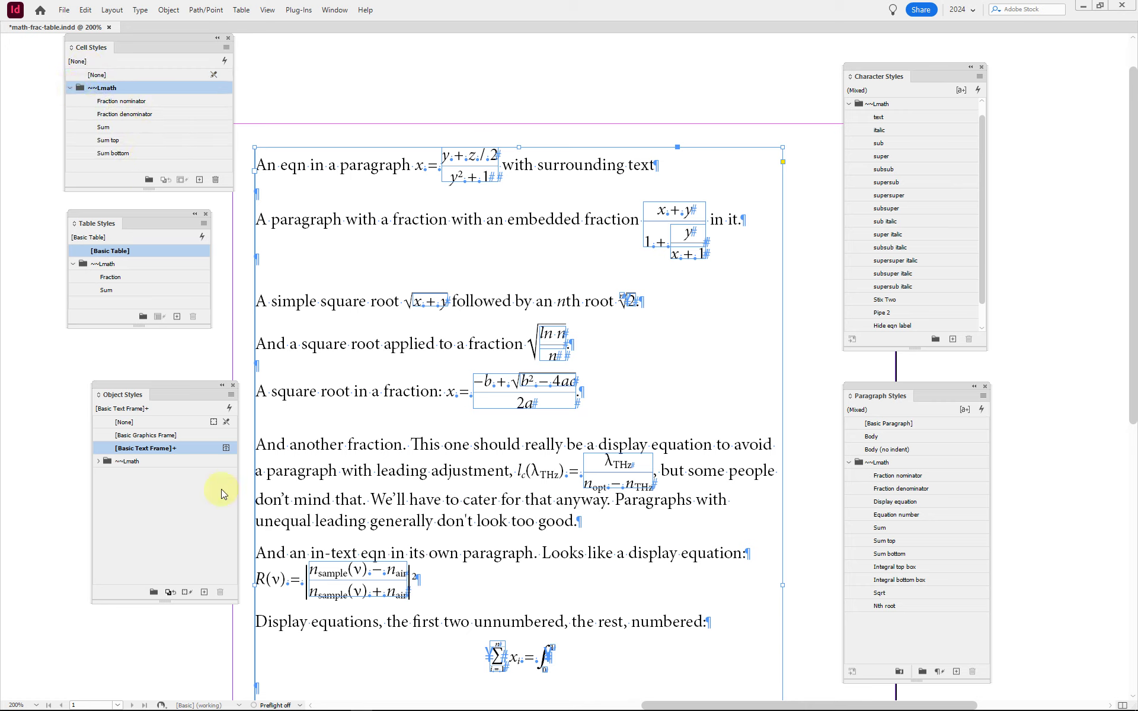
click(97, 462)
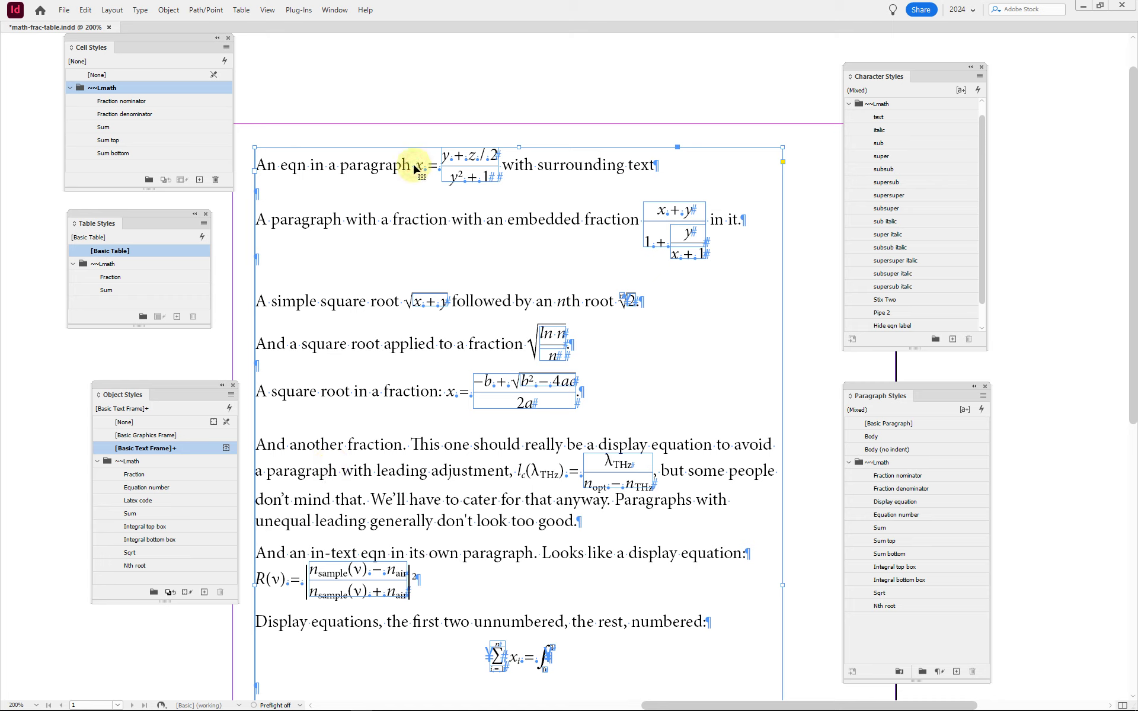
Inspect the styles applied to the numerator text and the frame of the first equation's fraction.
scroll(415, 169, up, 1)
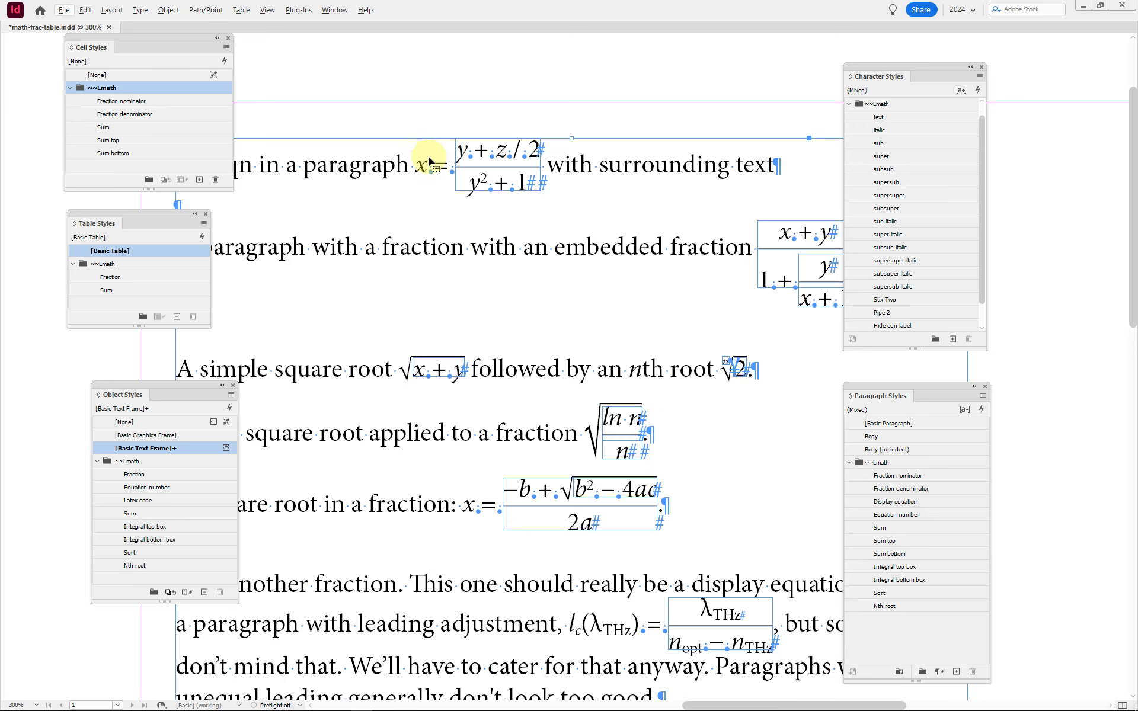
scroll(633, 159, up, 1)
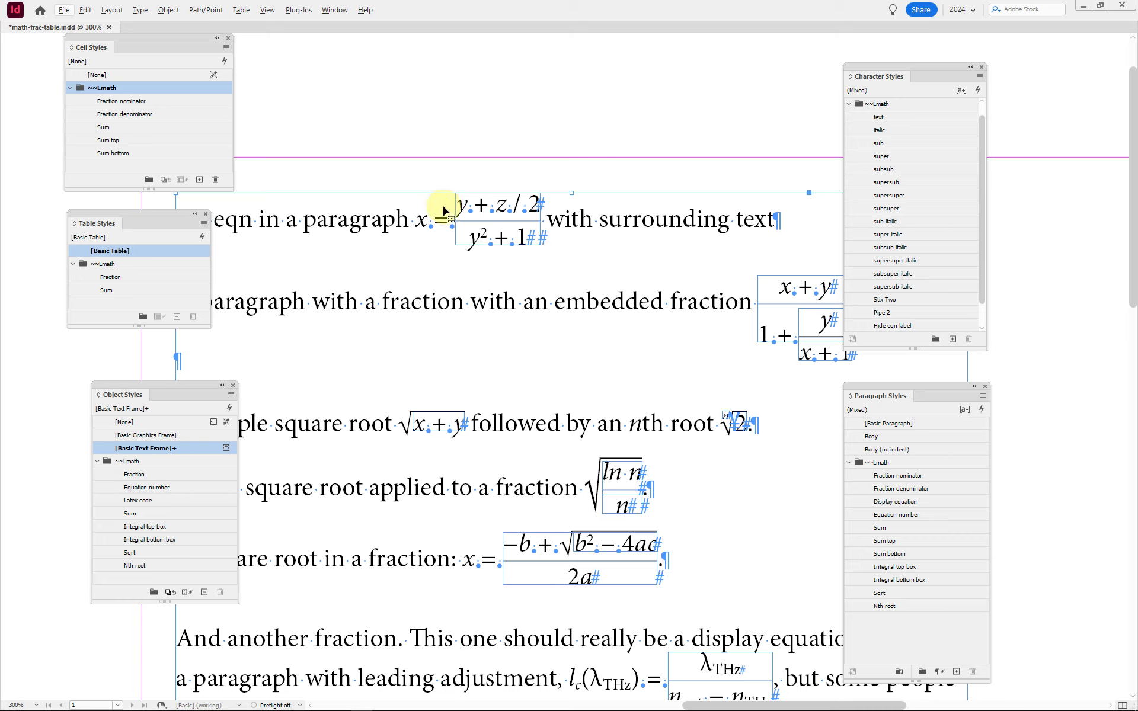
double_click(499, 211)
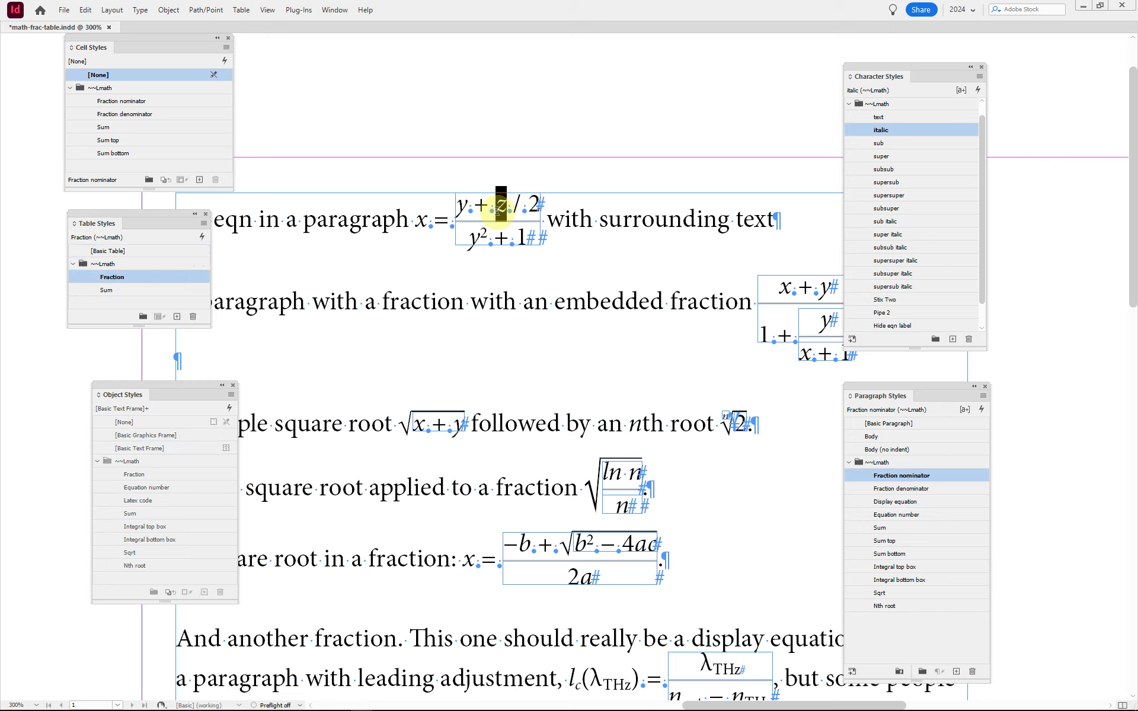
click(492, 210)
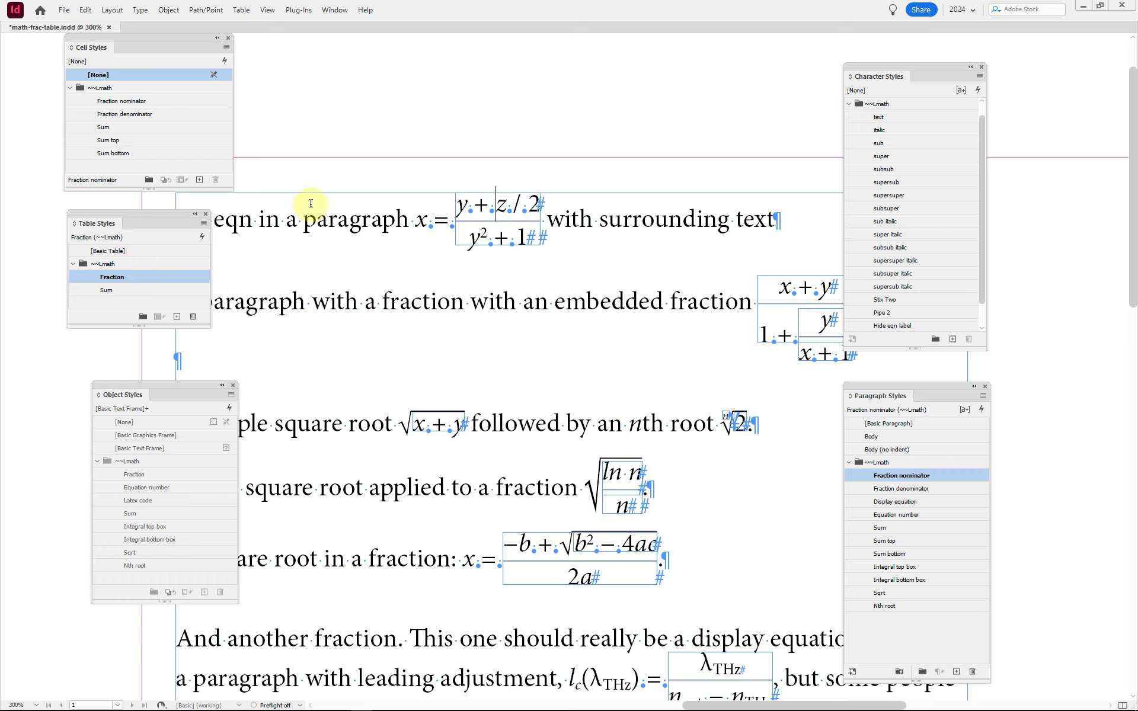
click(500, 212)
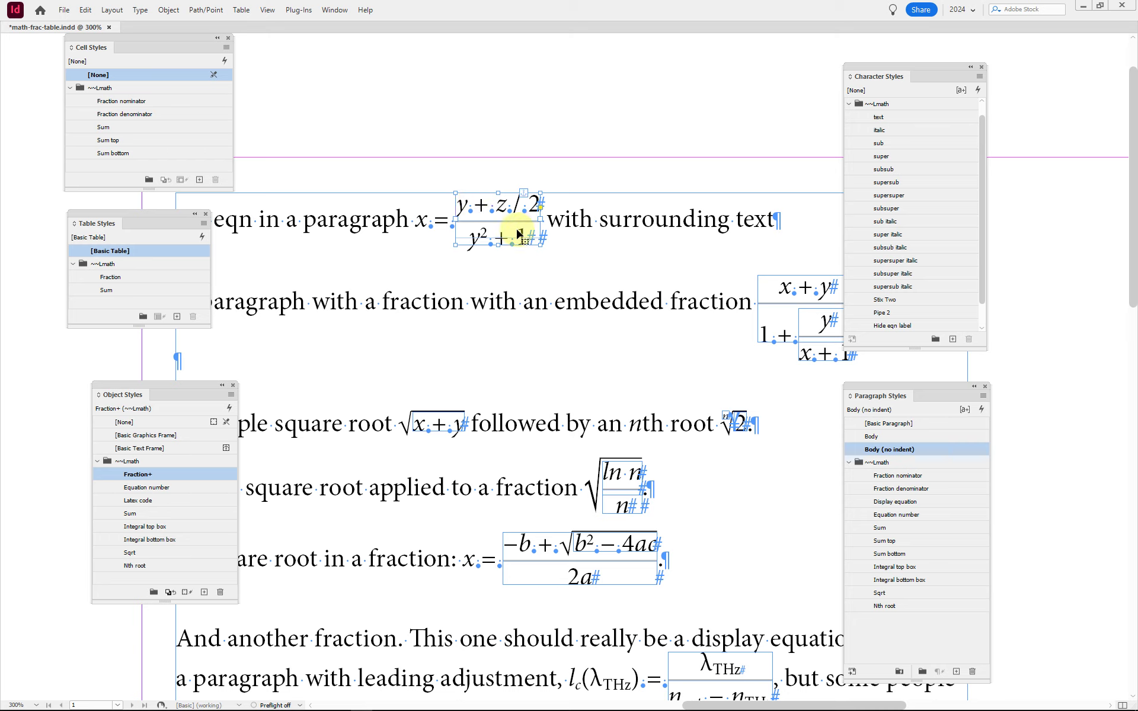
View the anchored object options of the first fraction's frame and leave them without changes.
right_click(489, 210)
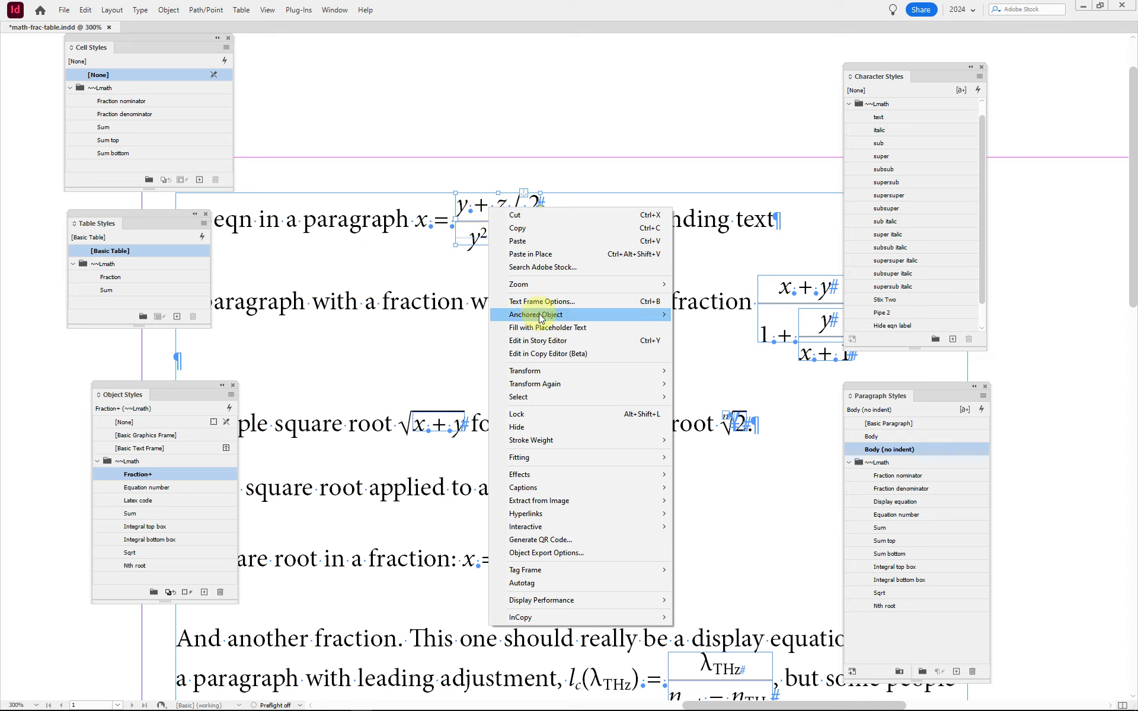
mouse_move(536, 315)
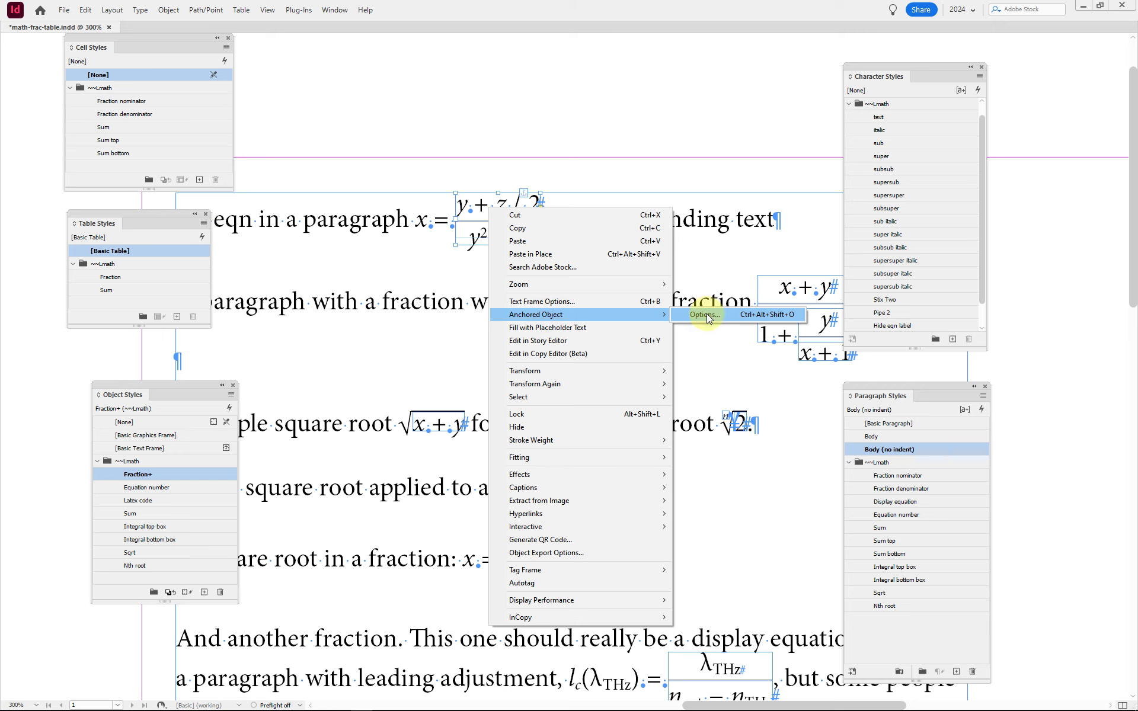
click(708, 311)
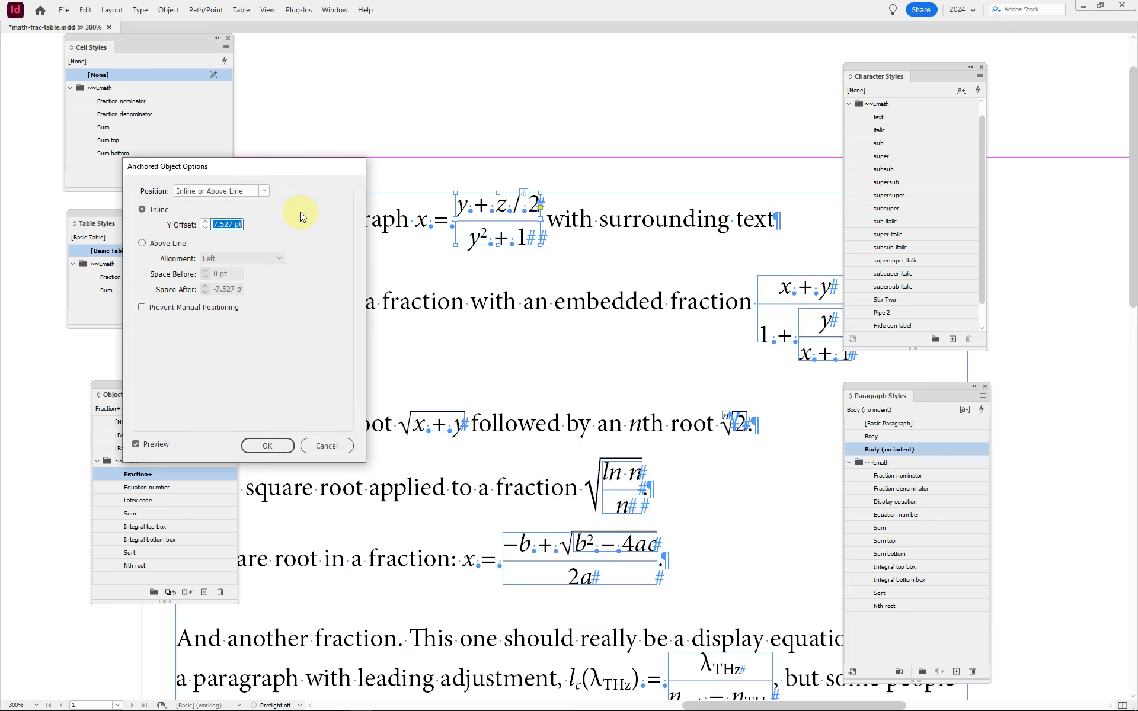
key(Home)
click(322, 441)
Close the anchored object options and place the cursor in the first fraction's denominator to inspect its applied styles.
click(491, 207)
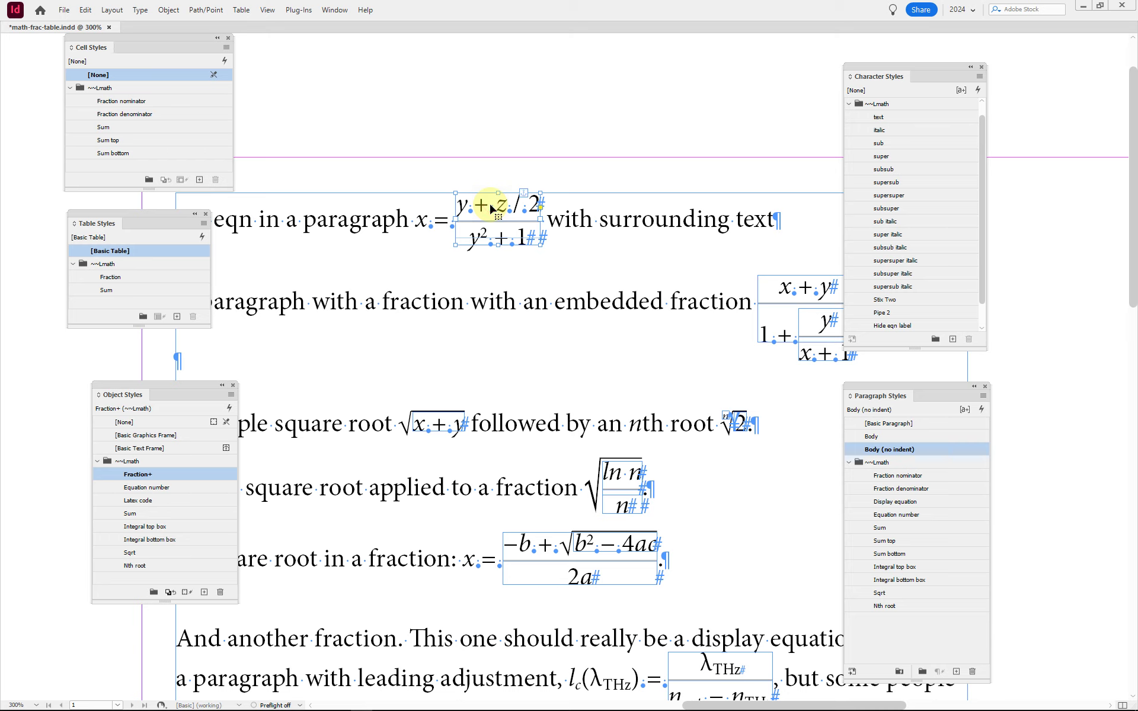
scroll(491, 206, up, 3)
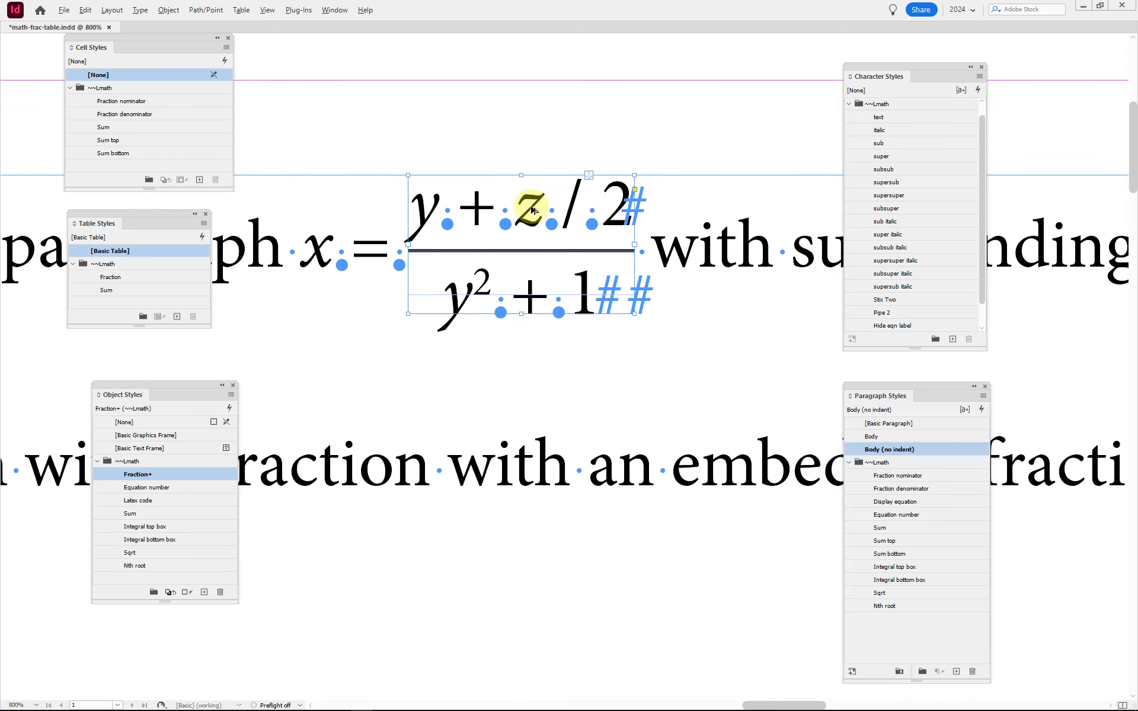
double_click(525, 277)
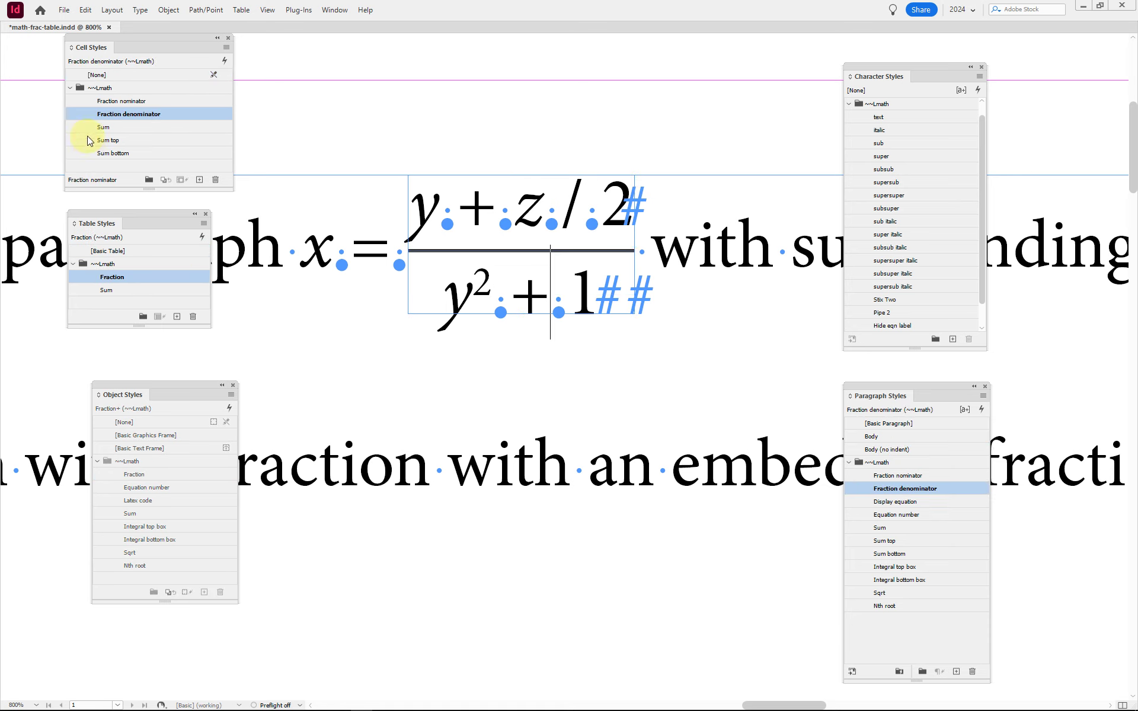
Examine the top stroke setting of the Fraction denominator cell style, then cancel its options.
double_click(140, 117)
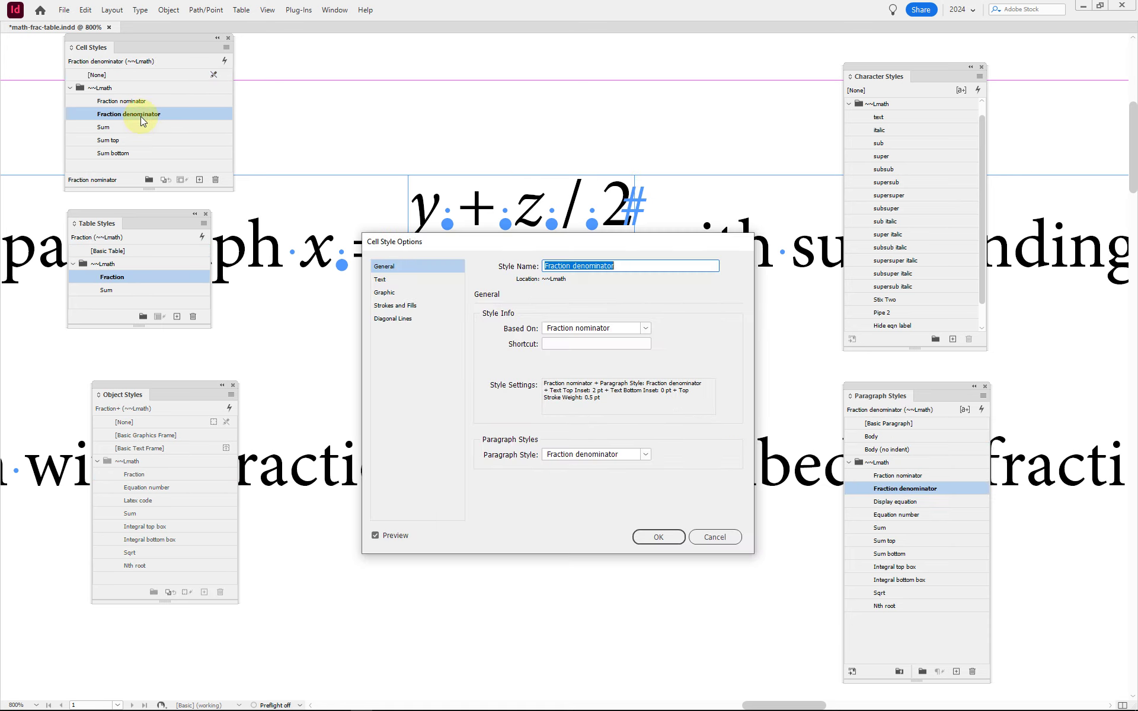
drag(485, 243, 385, 303)
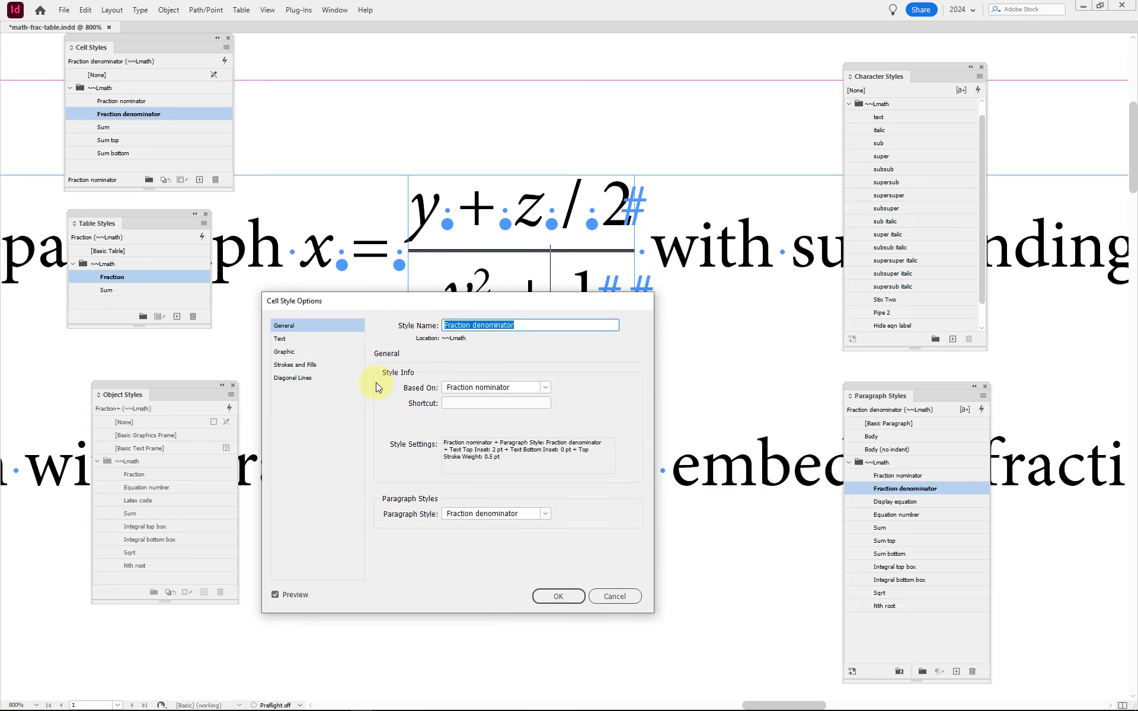
click(291, 366)
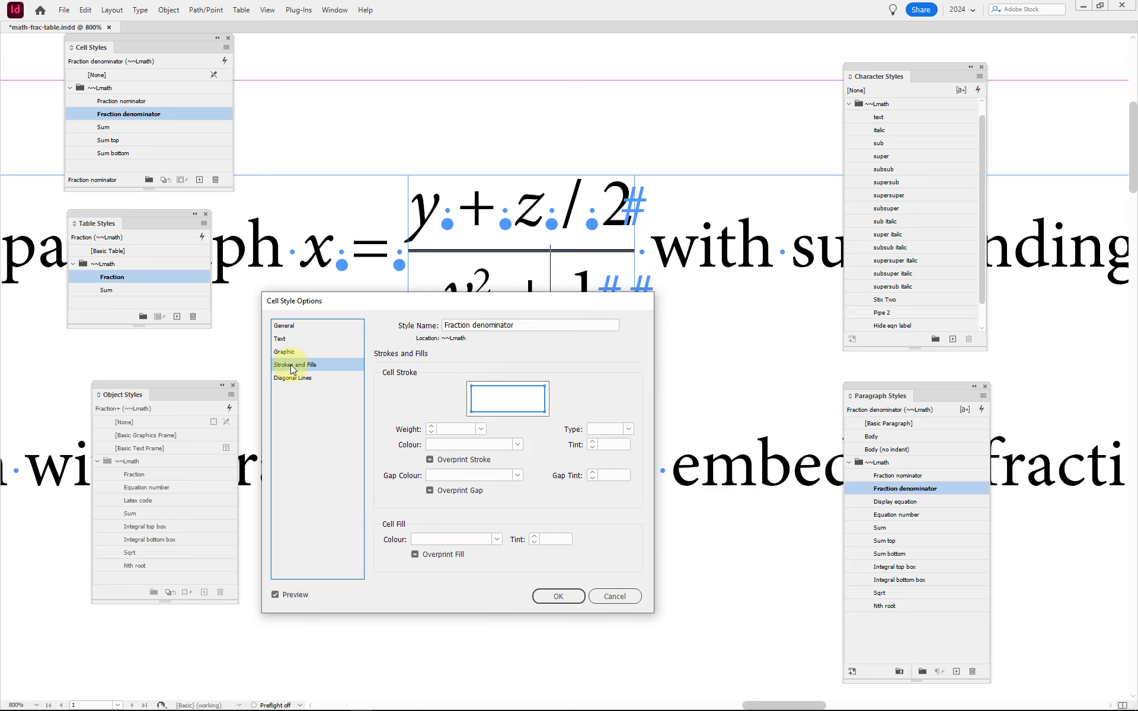
click(507, 411)
click(497, 389)
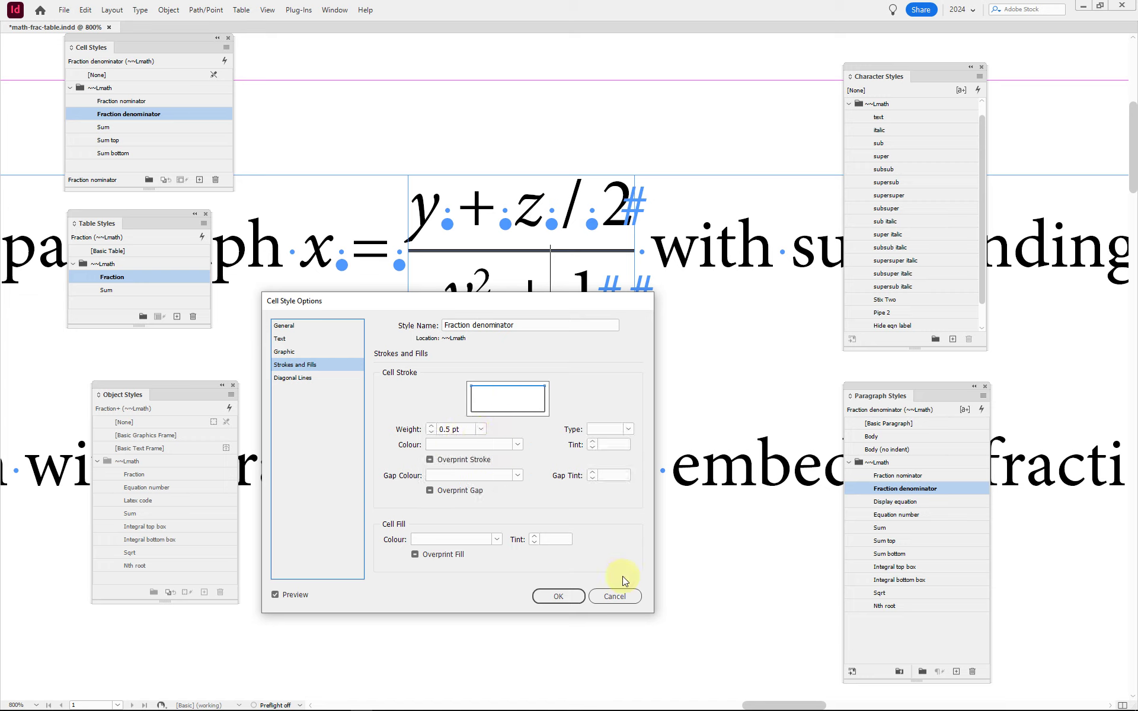
click(608, 599)
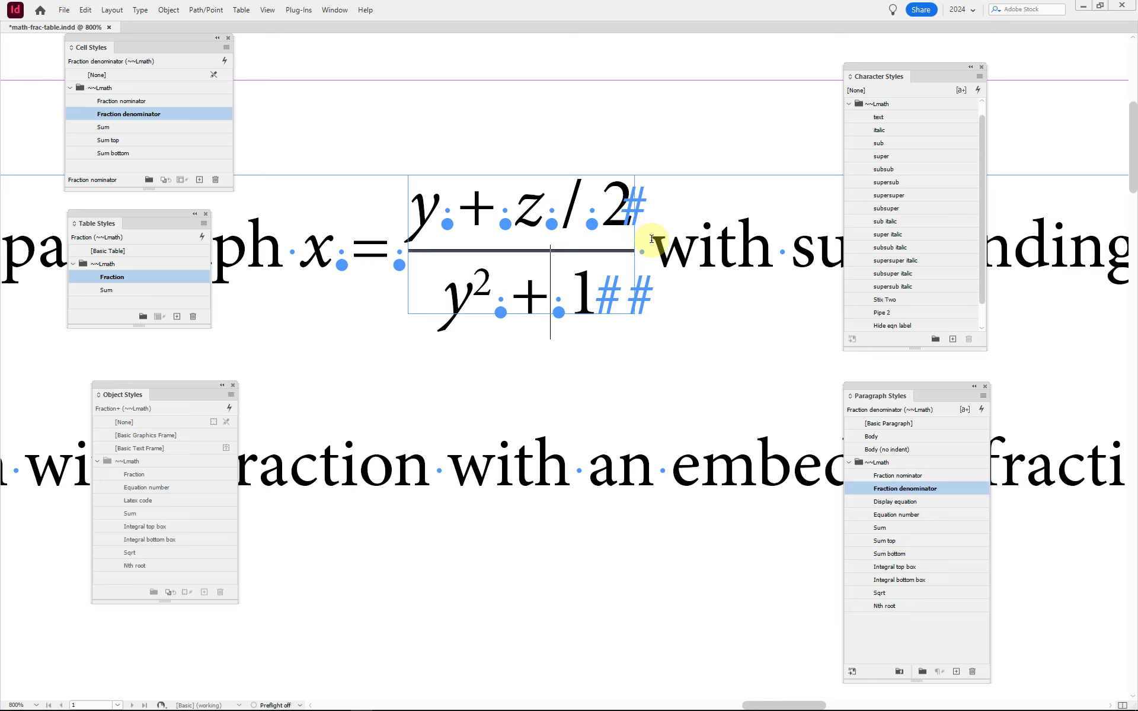
Examine the styles applied to the frame of the fraction that contains an embedded fraction.
scroll(652, 239, down, 1)
scroll(652, 239, down, 1)
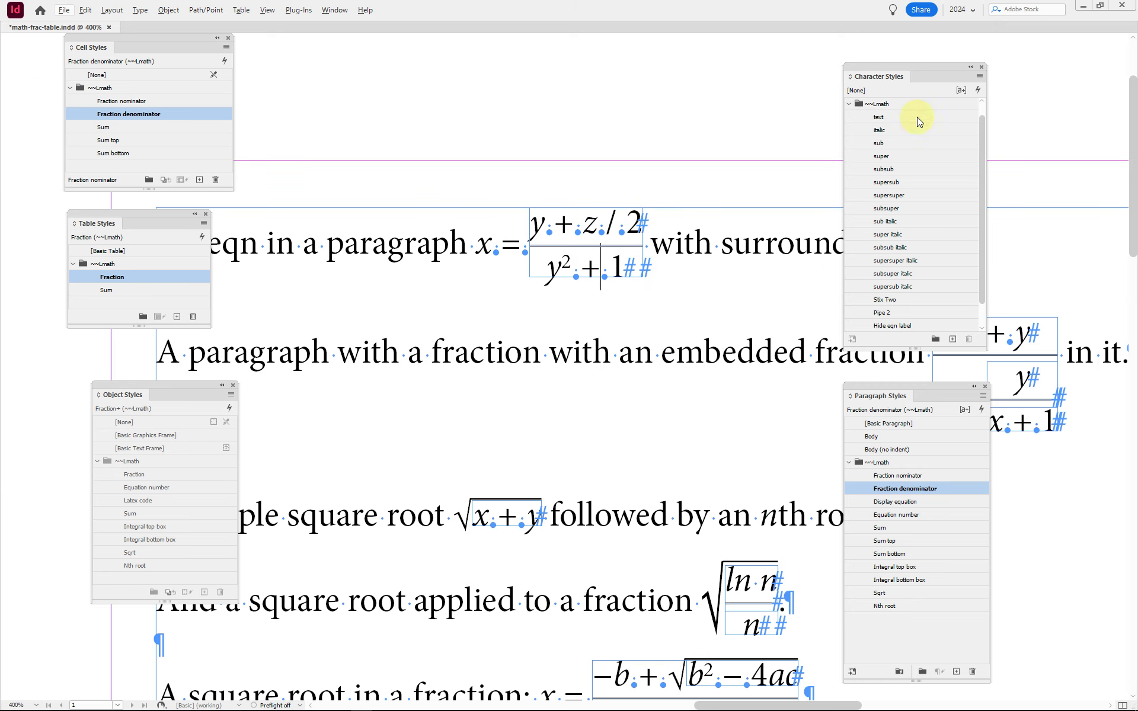
scroll(590, 406, right, 5)
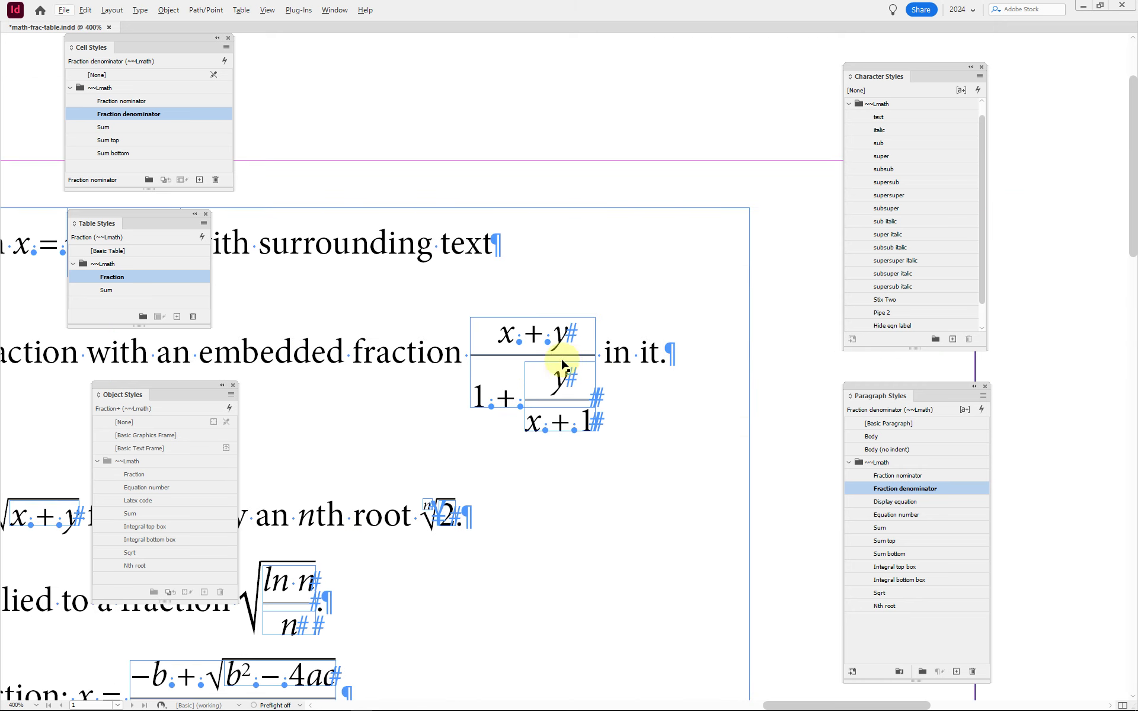
key(Escape)
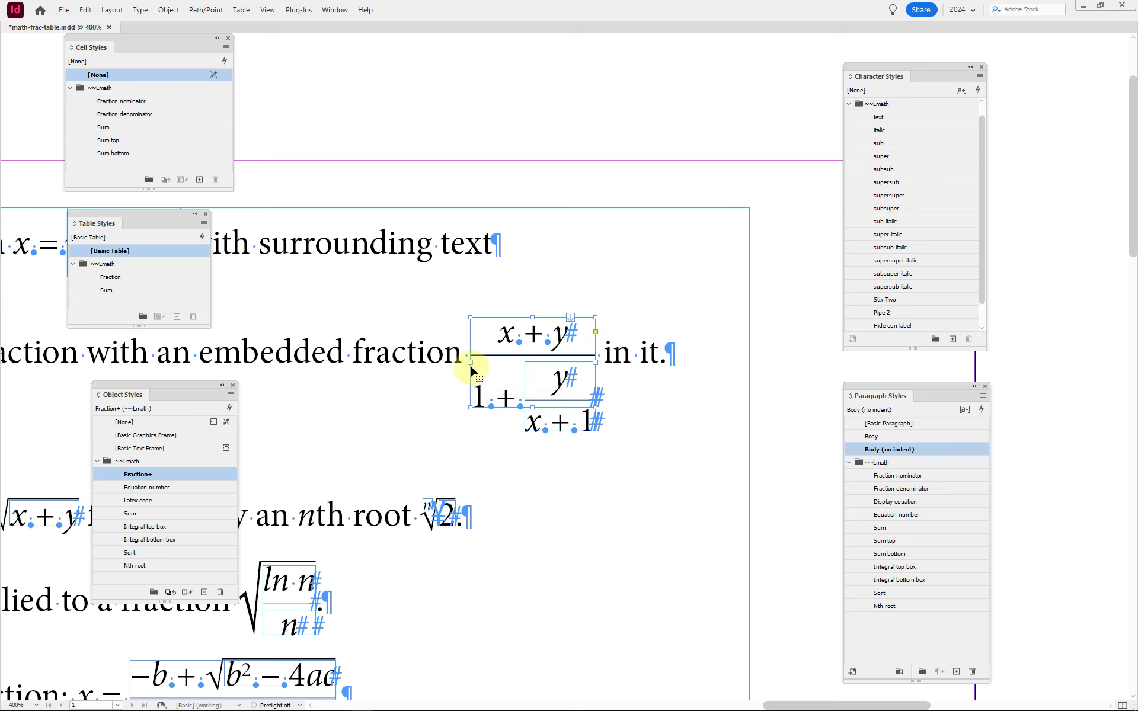
Inspect the object and paragraph styles applied to the frame and text of the simple square root x + y.
scroll(473, 373, down, 2)
scroll(471, 344, left, 2)
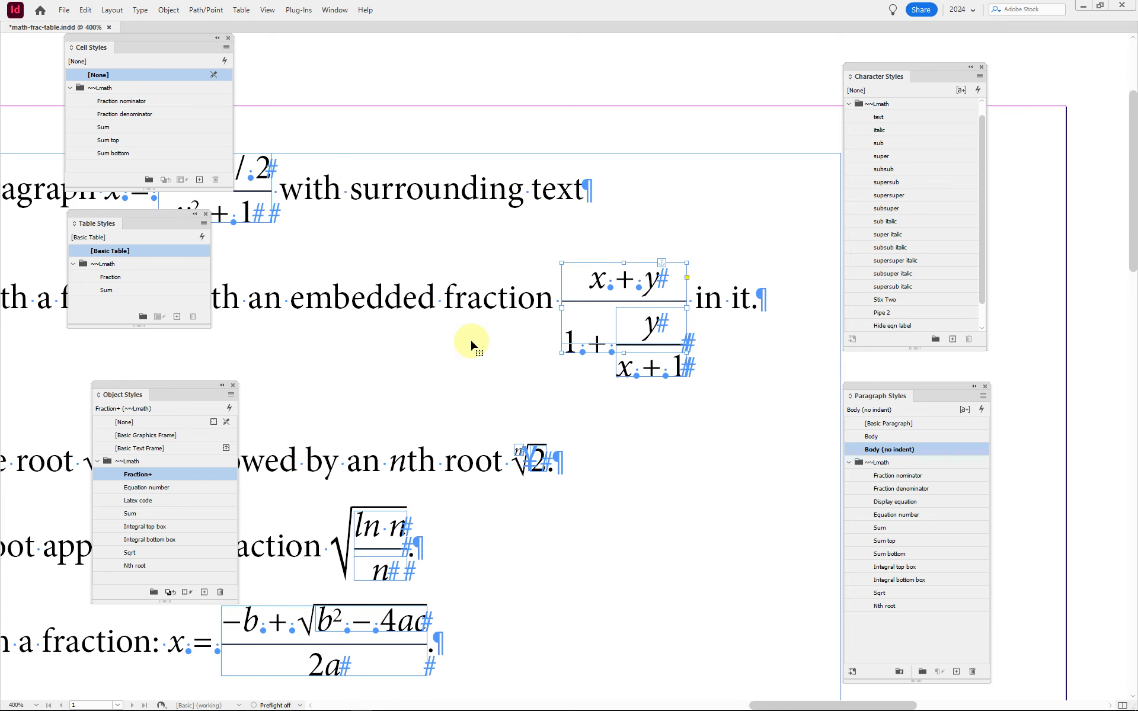
scroll(472, 345, left, 10)
scroll(474, 344, right, 2)
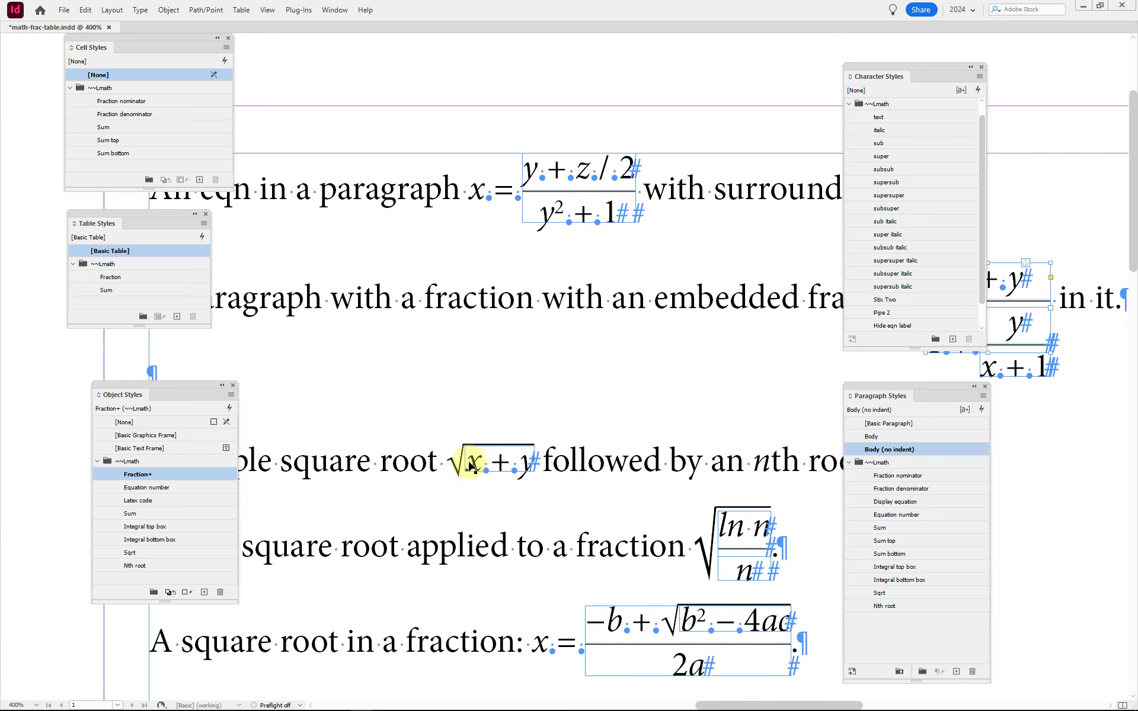
scroll(488, 468, up, 3)
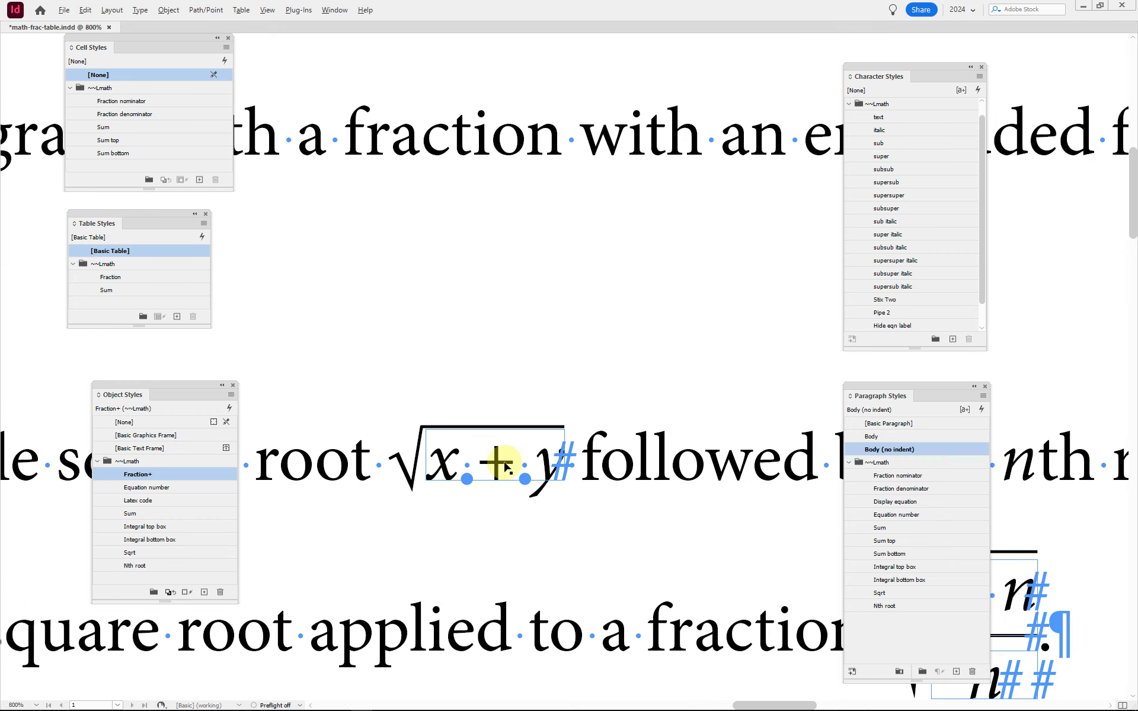
click(499, 463)
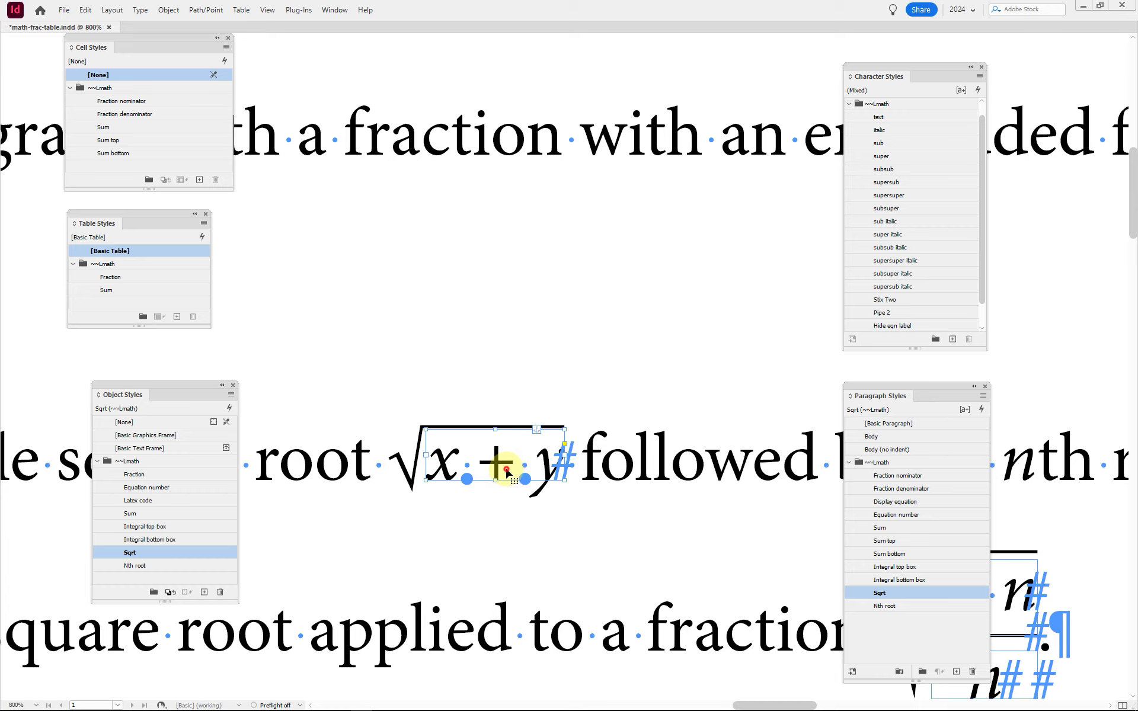
double_click(506, 471)
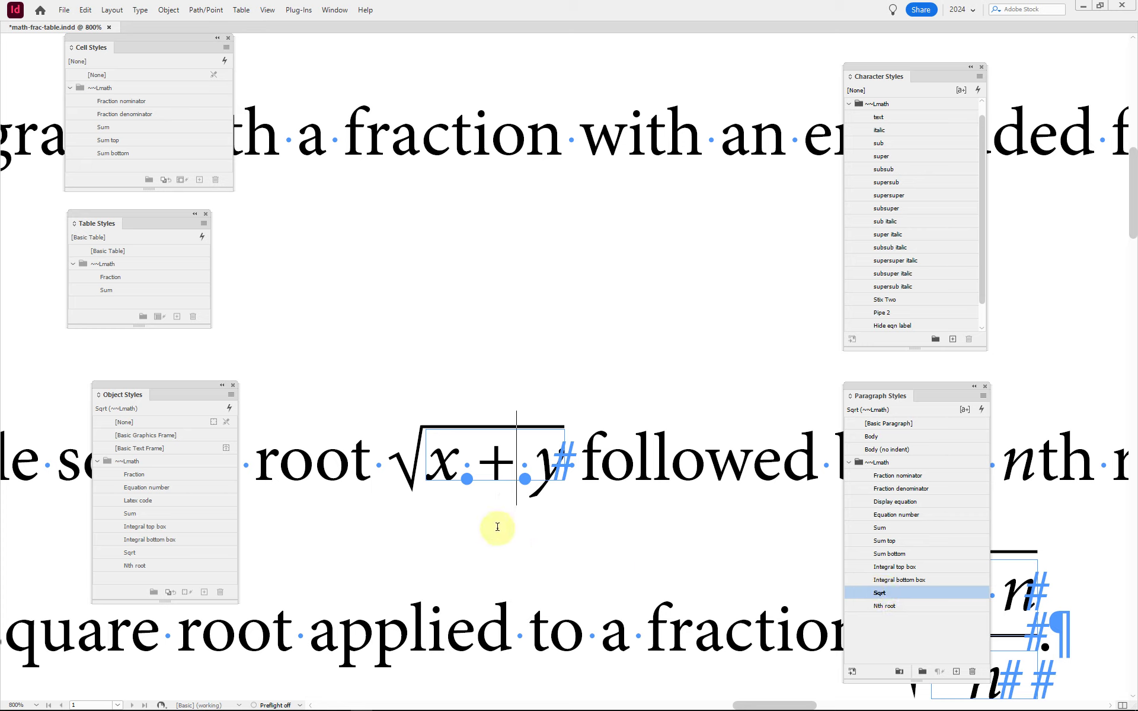
click(457, 468)
key(Escape)
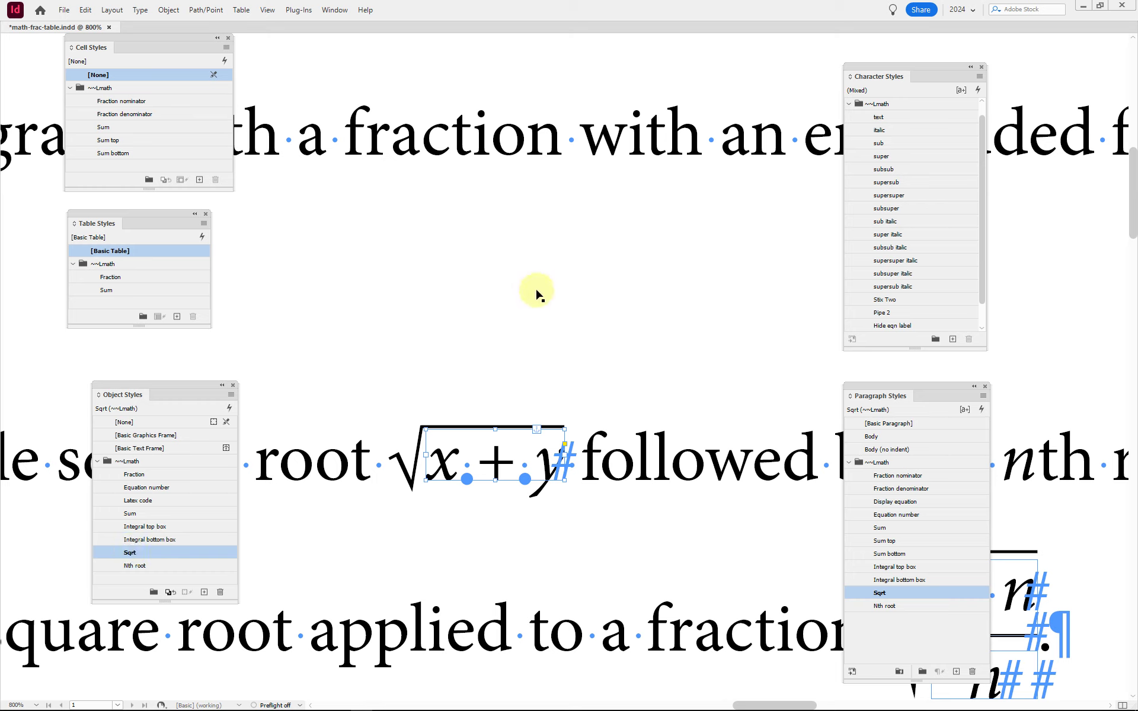
Review the Rule Above settings in the paragraph rules of the text under the x + y square root.
click(511, 447)
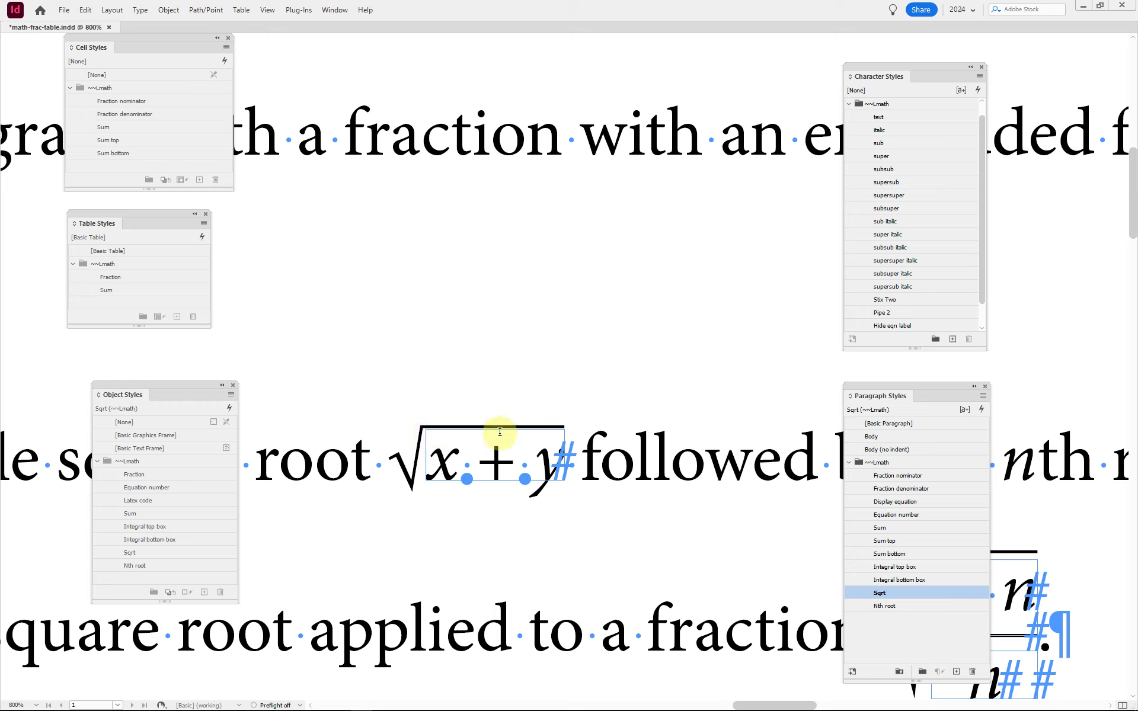
key(ctrl+alt+j)
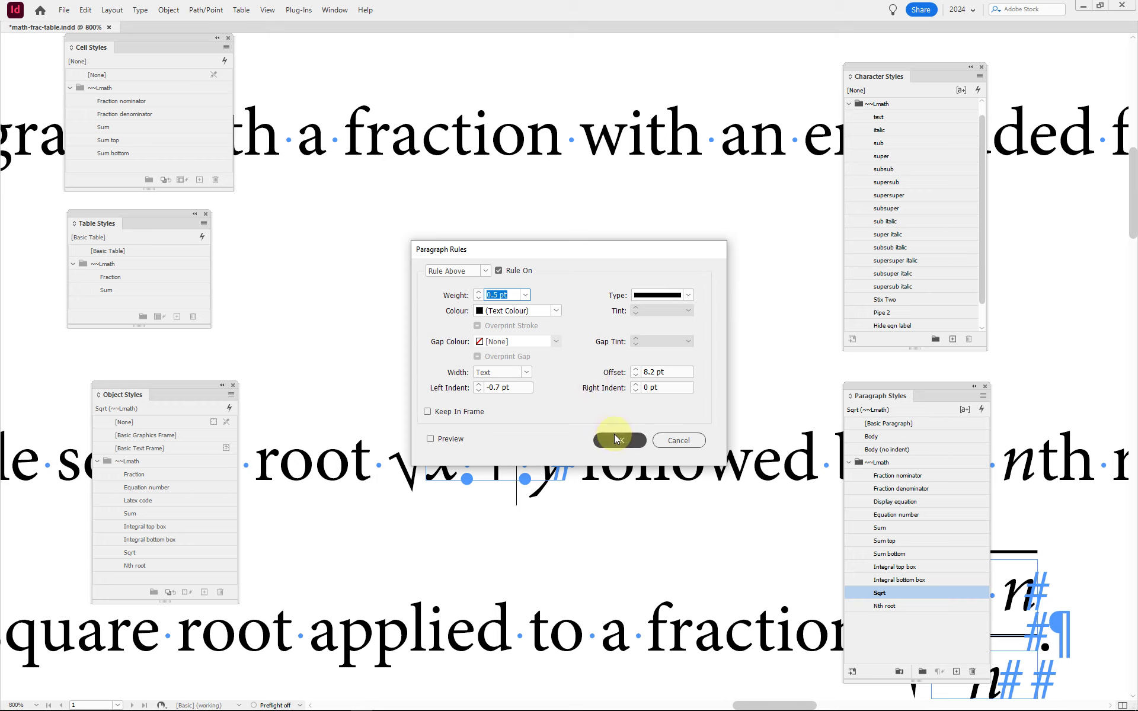
click(677, 440)
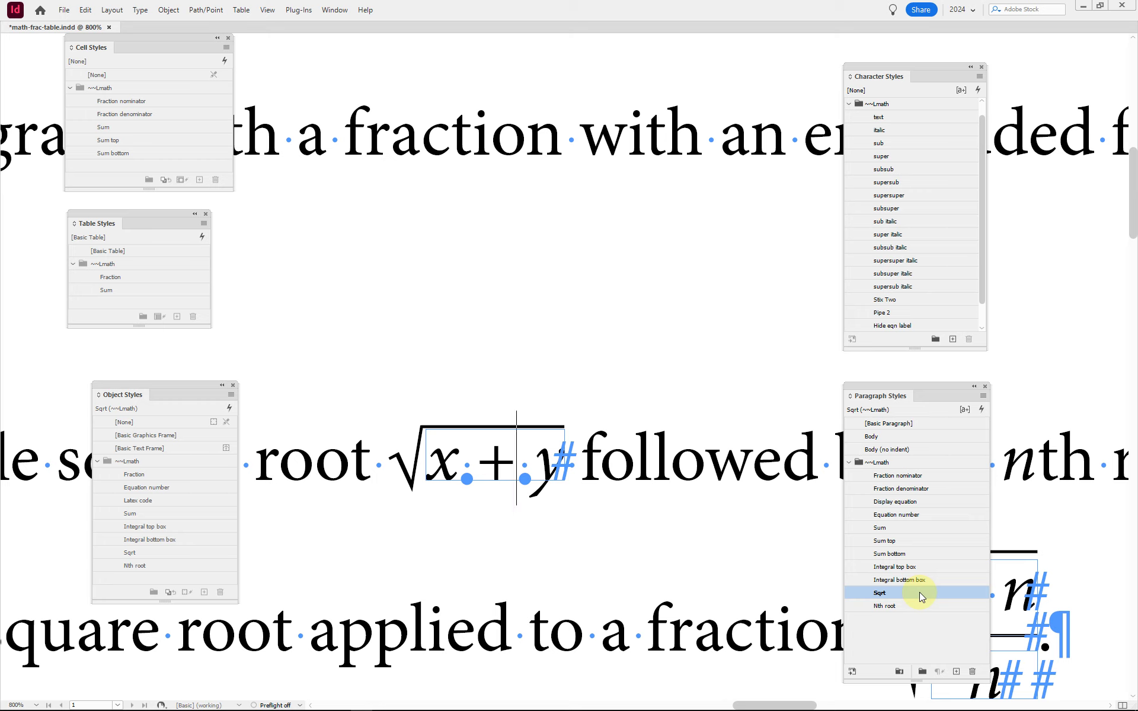
key(ctrl+alt+j)
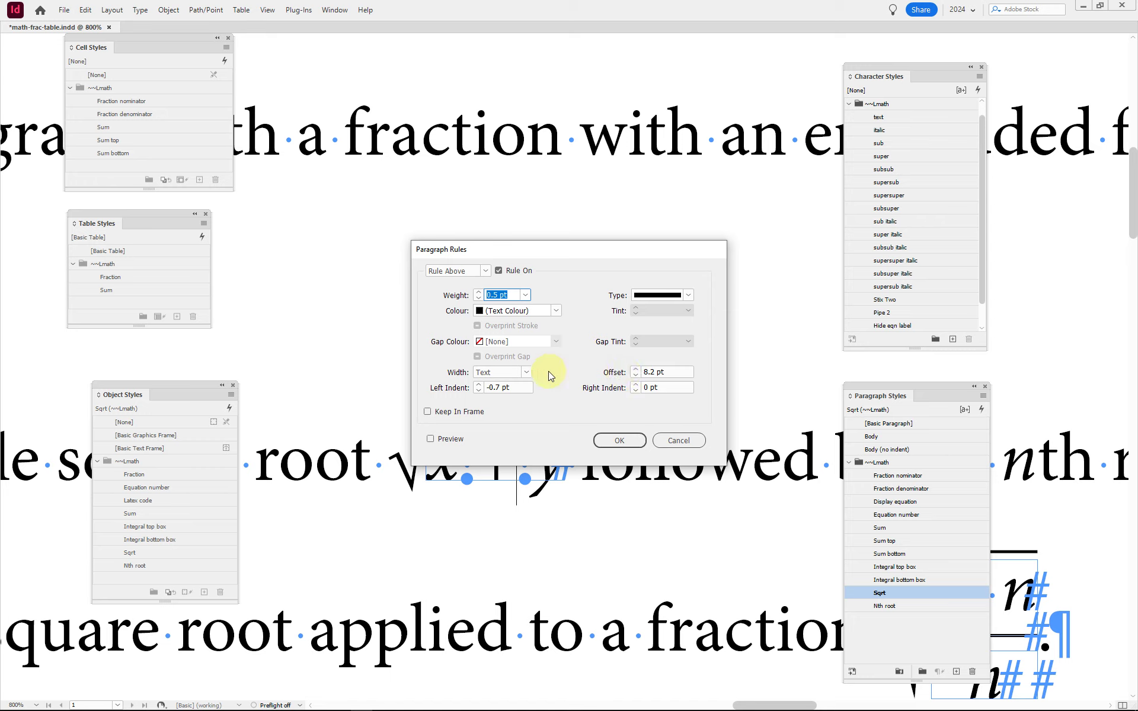
click(620, 440)
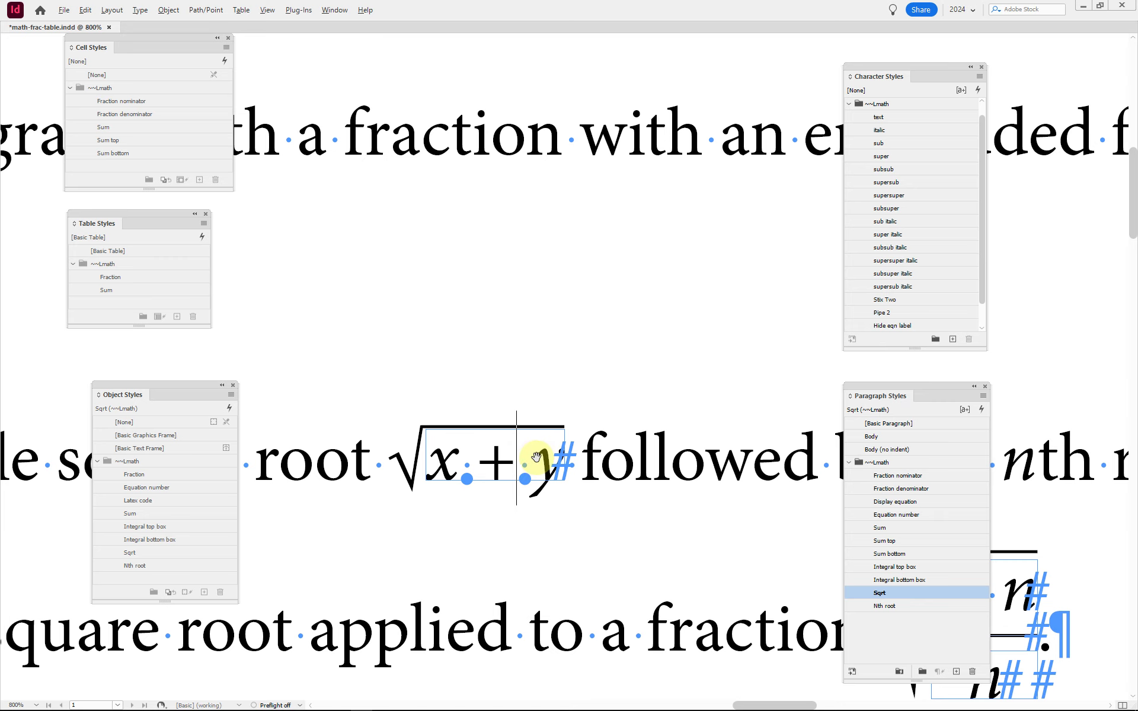
Hide the non-printing characters around the nth root of 2.
alt+scroll(521, 457, down, 3)
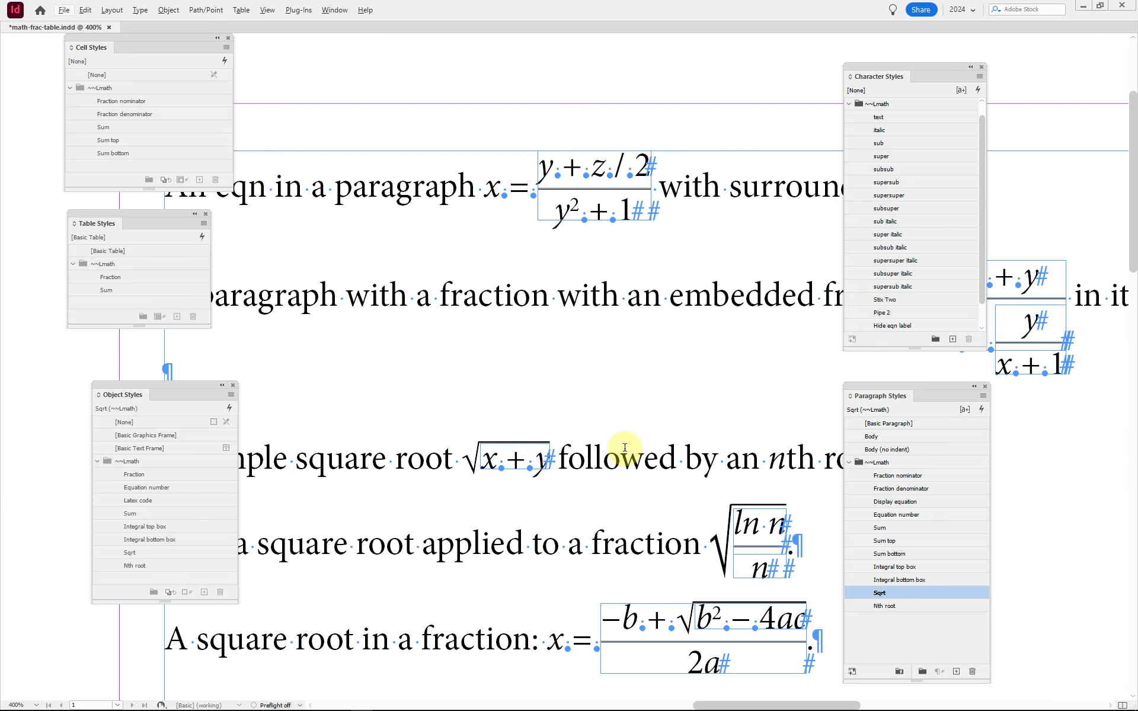
scroll(625, 448, right, 6)
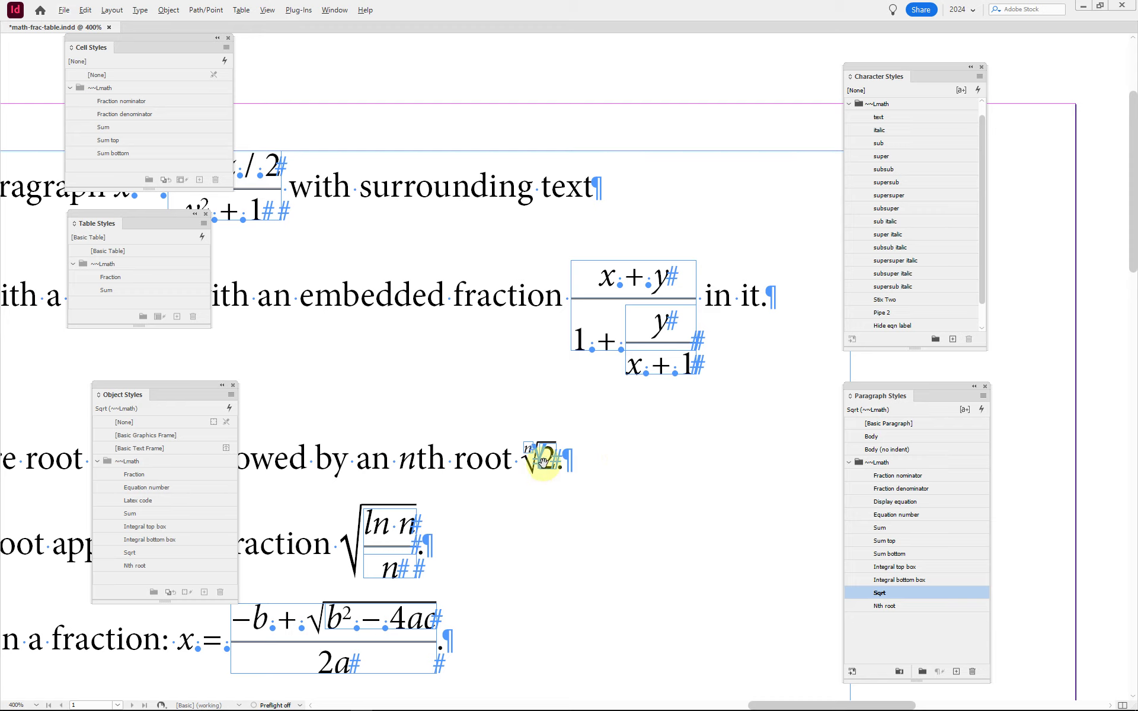
alt+scroll(544, 463, up, 4)
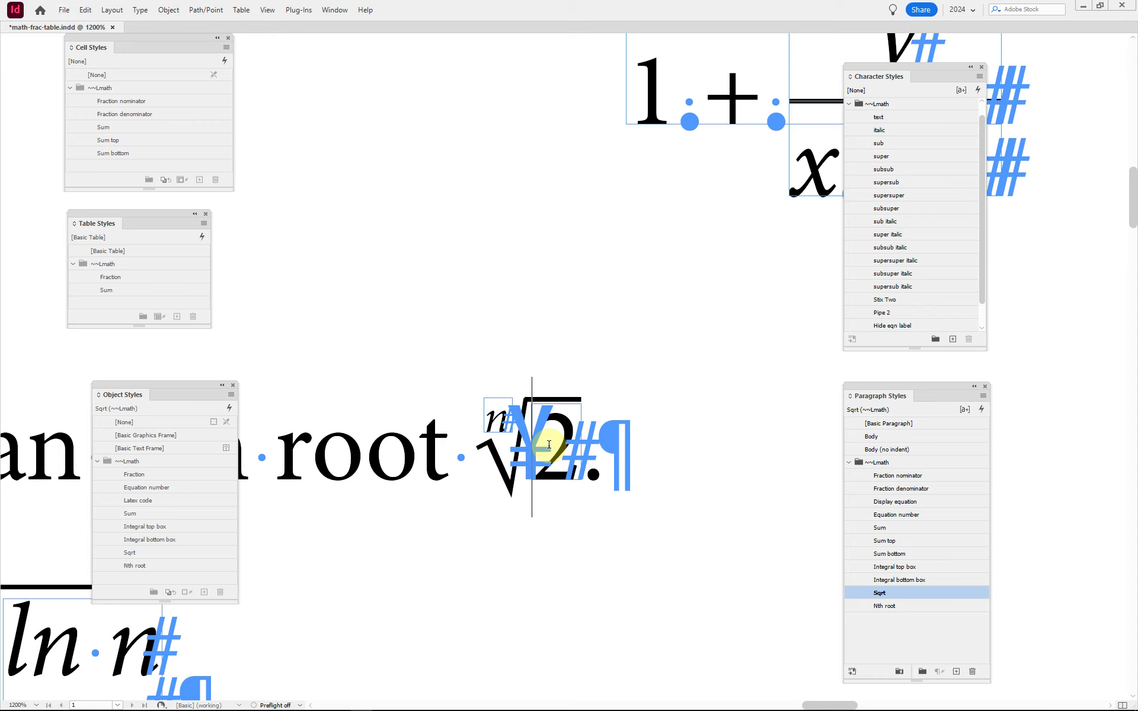
key(w)
key(w)
key(ctrl+alt+i)
Inspect the styles applied to the radicand 2 and to the frame of the nth root's index n.
key(Escape)
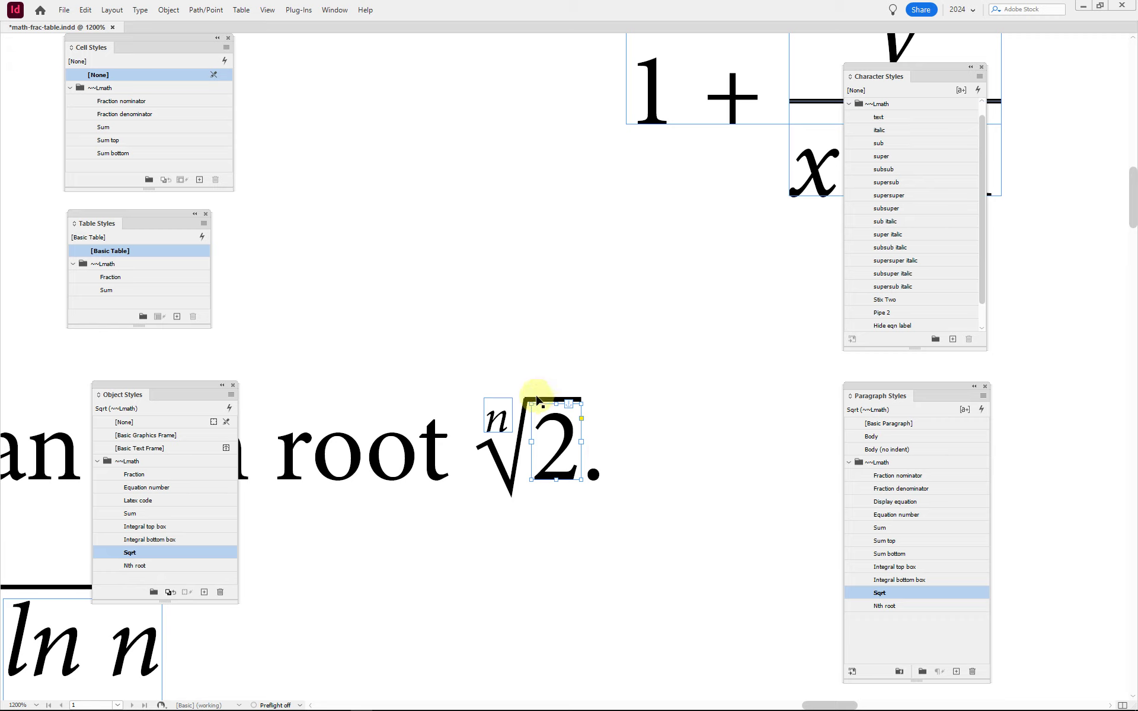
double_click(563, 428)
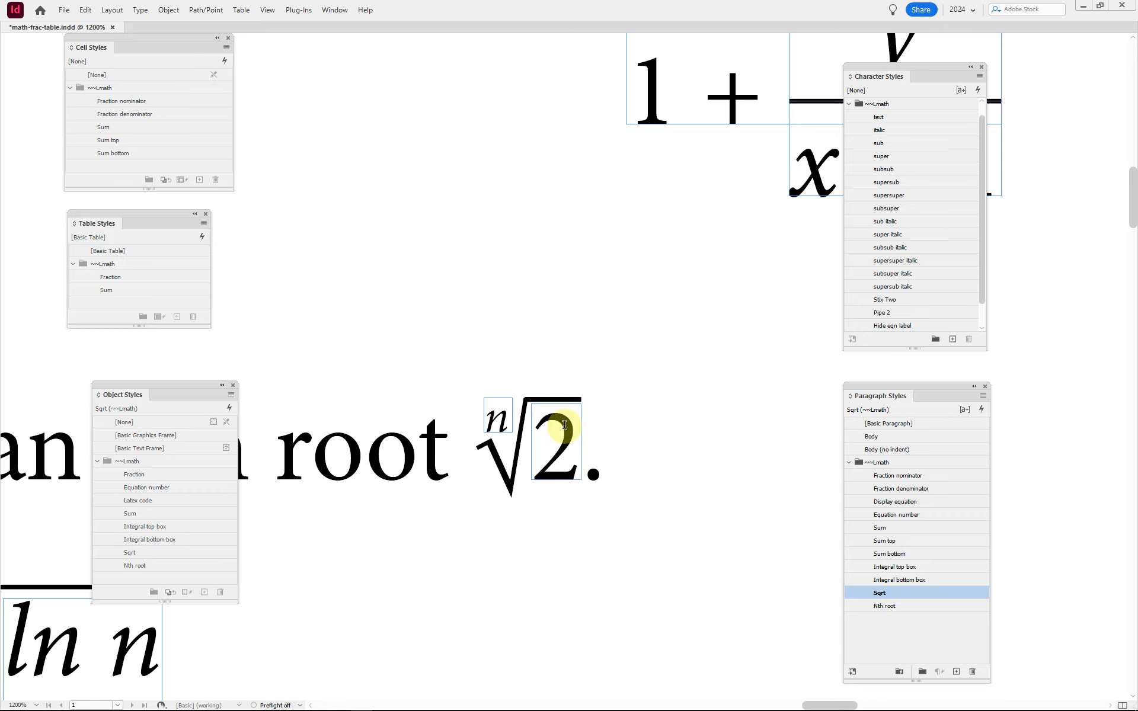
click(488, 426)
key(Escape)
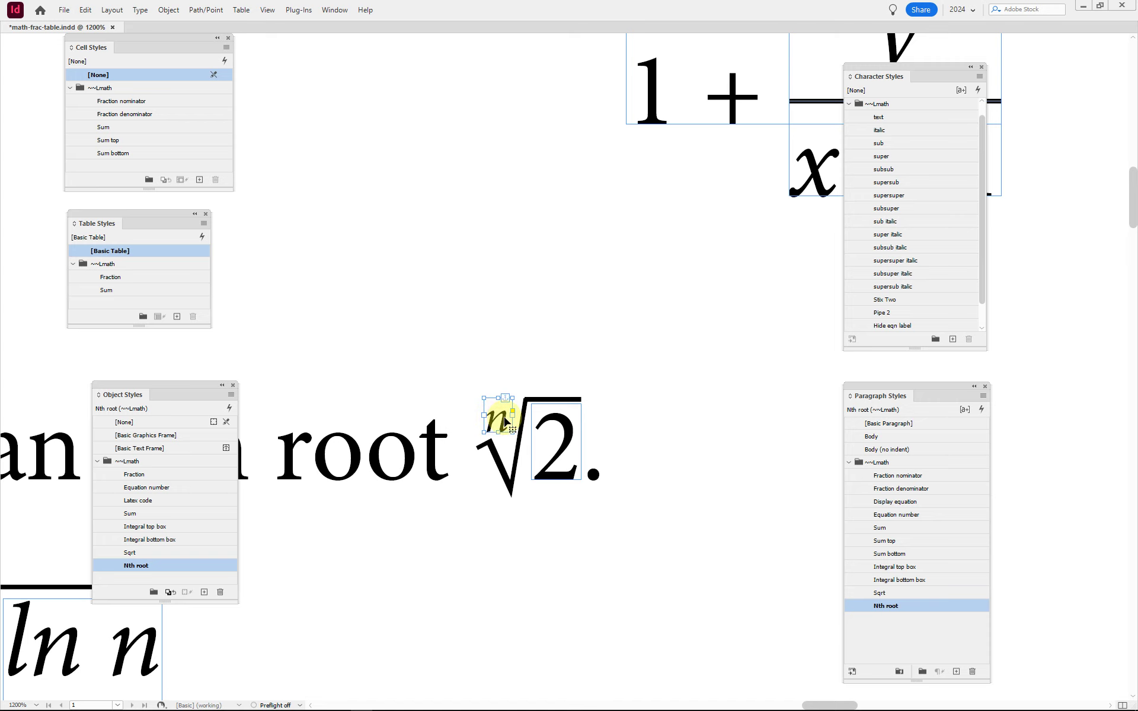
View the anchored object options of the nth root's index frame, then cancel them.
right_click(505, 422)
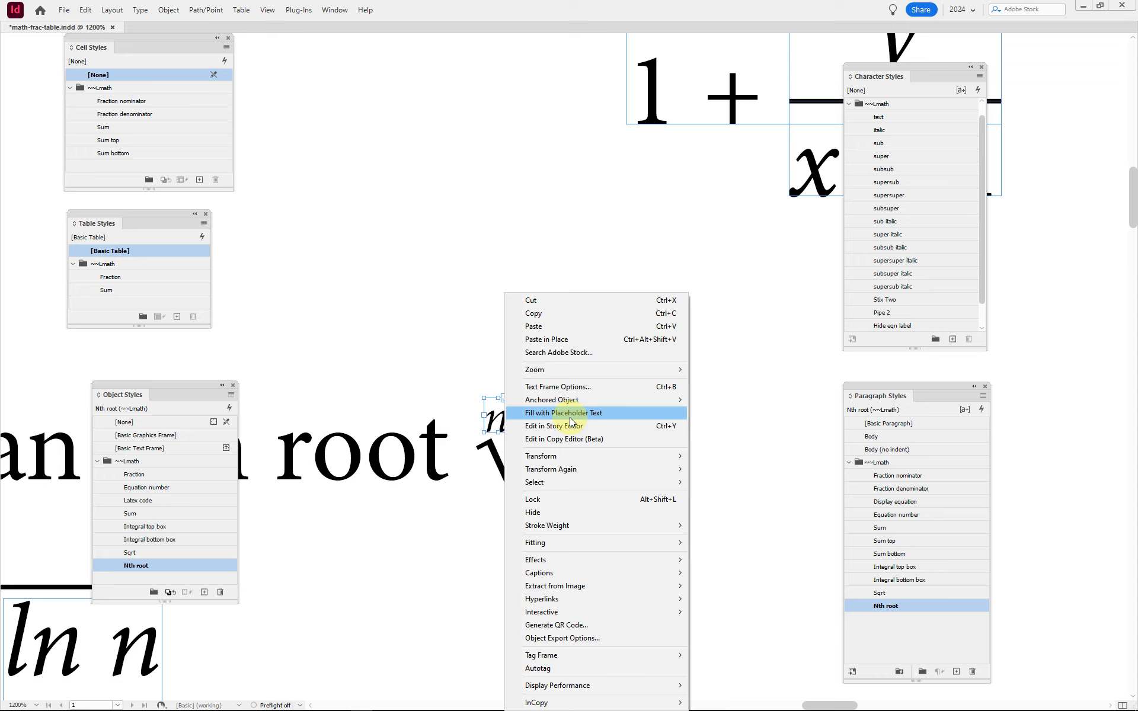
mouse_move(569, 399)
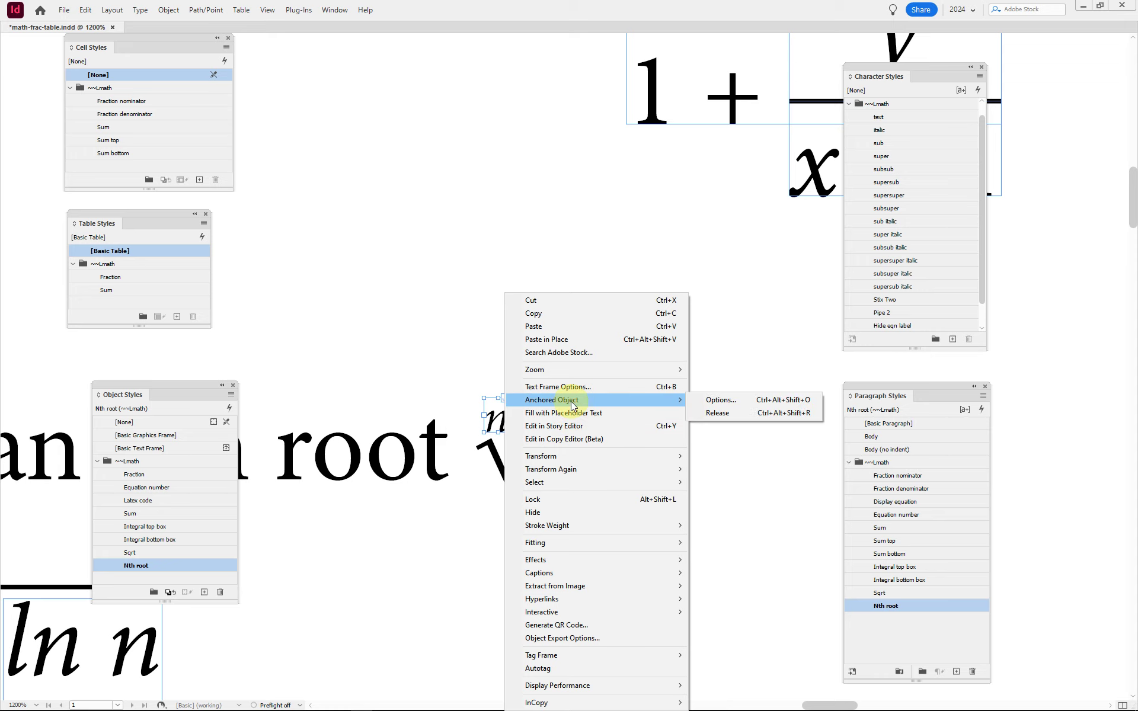
click(744, 406)
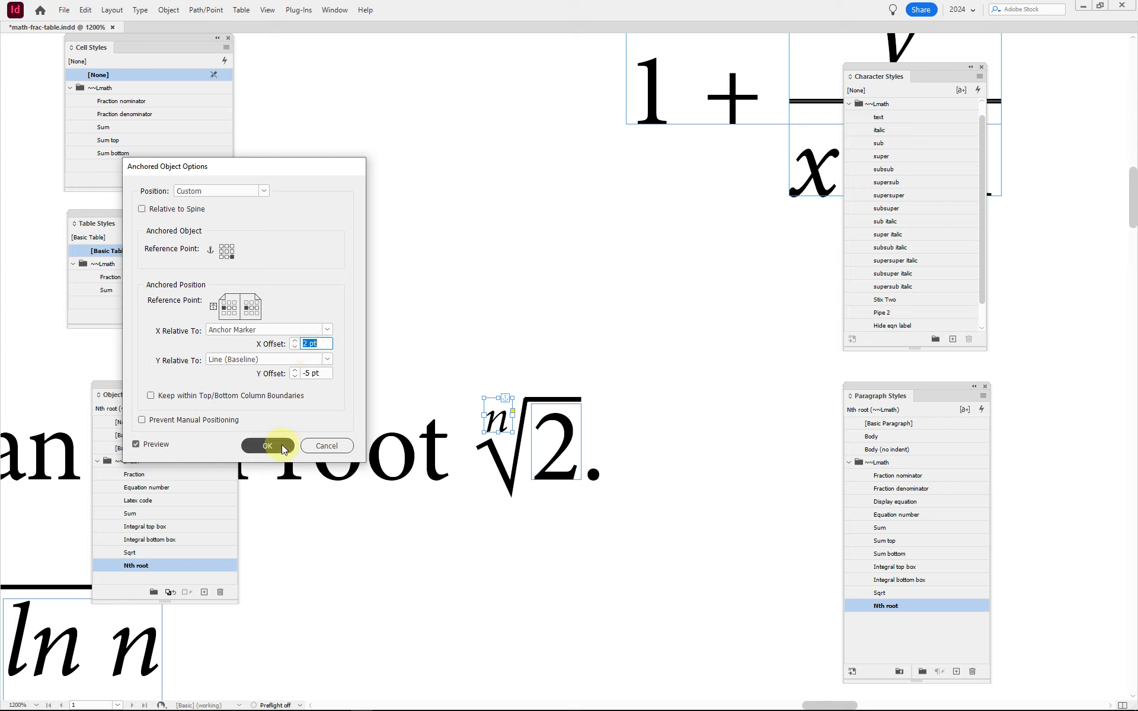
click(325, 447)
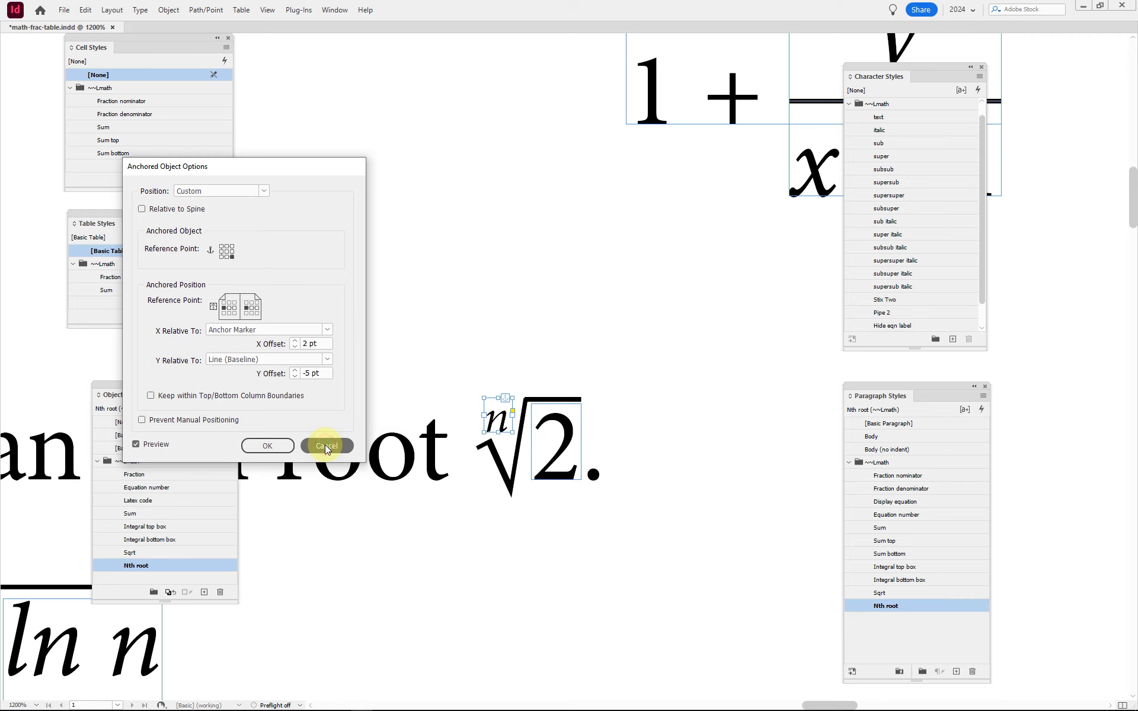
Reposition the index frame n by hand beside the radical sign of the nth root.
click(500, 421)
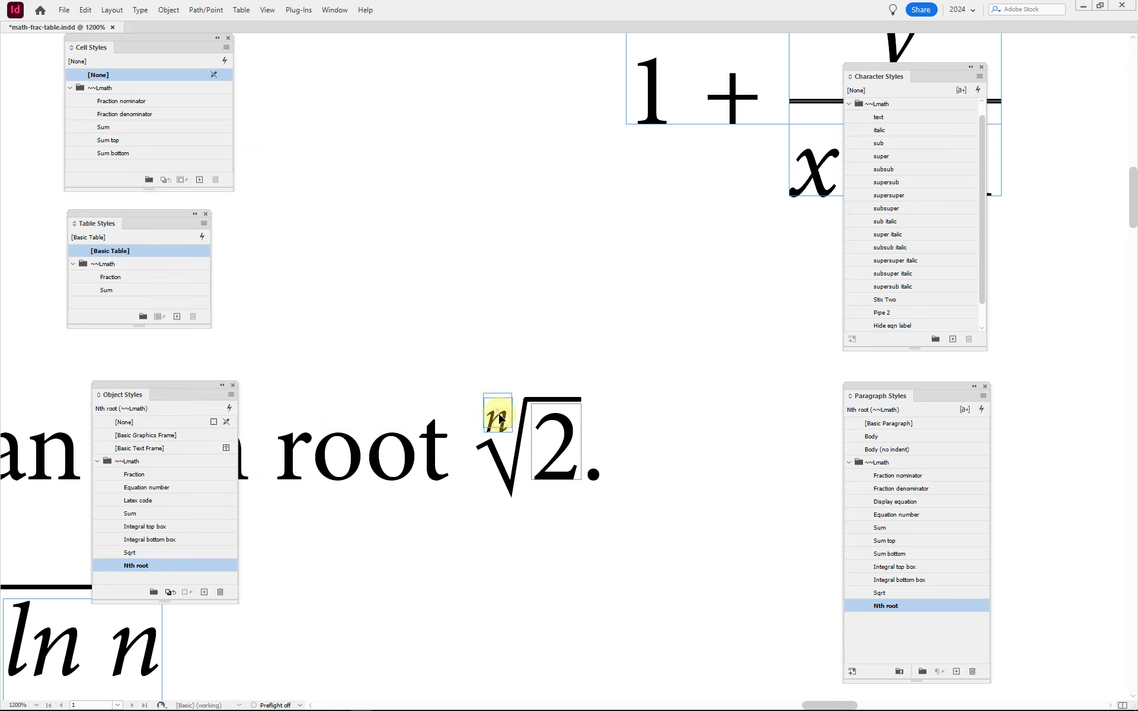
drag(500, 420, 491, 408)
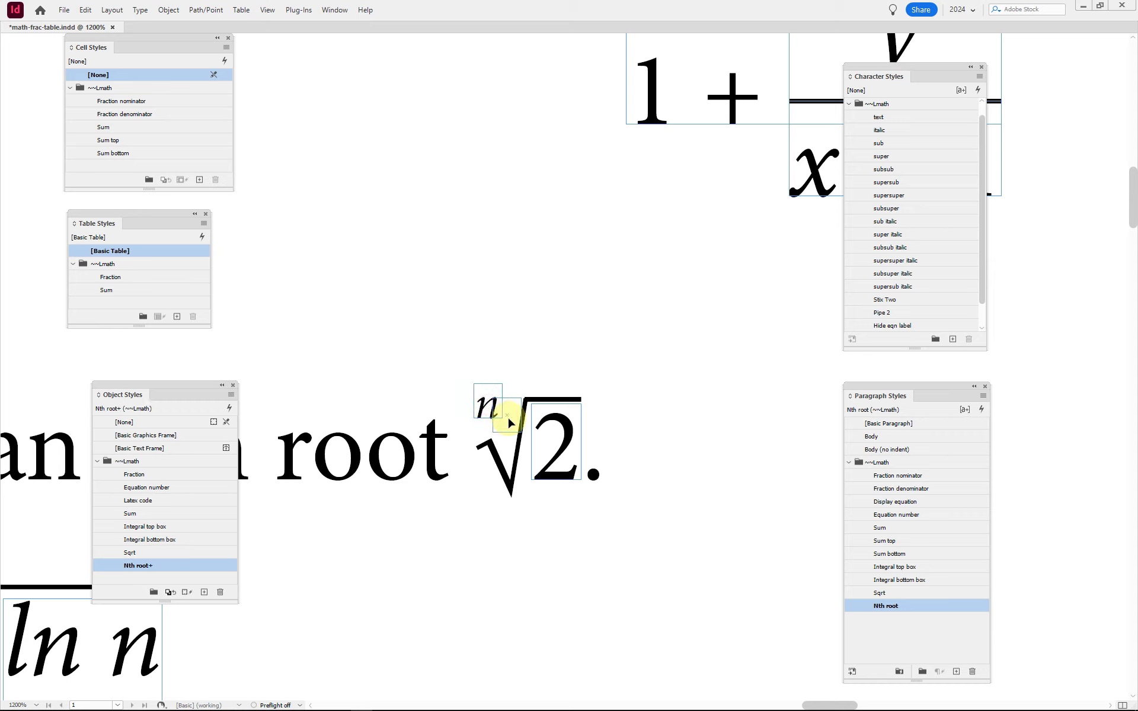
click(500, 418)
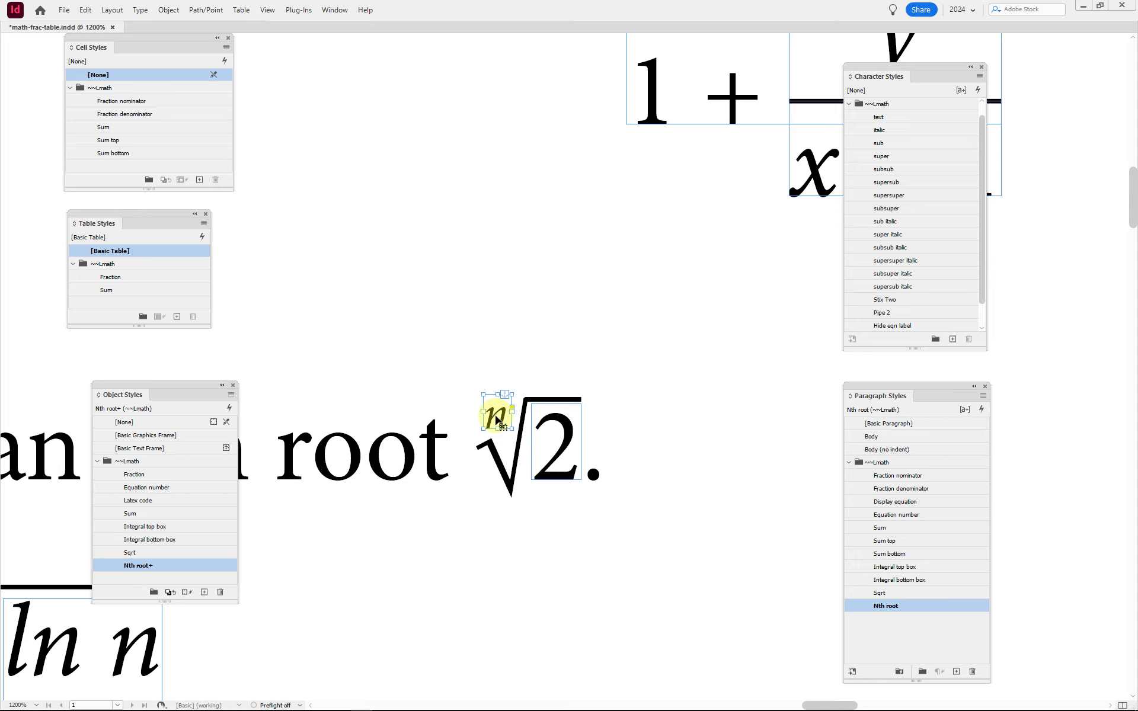
Fine-tune the position of the nth root's index frame n with small nudges up, left, right and down.
key(Up)
key(Left)
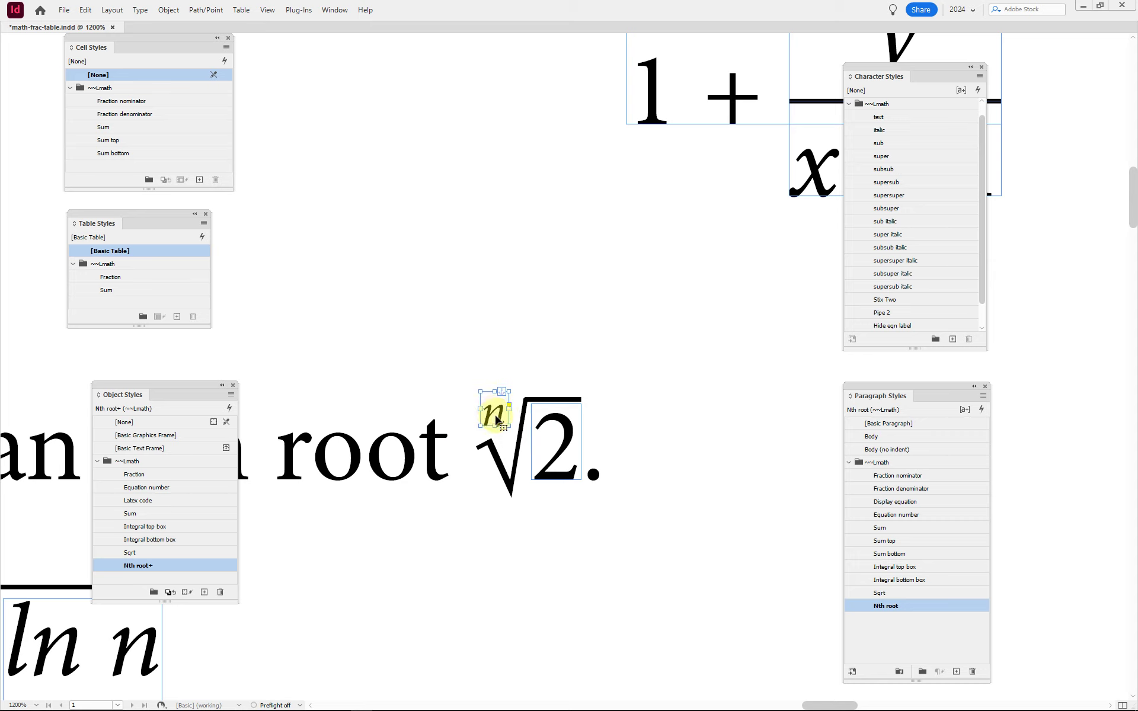
key(Right)
key(Down)
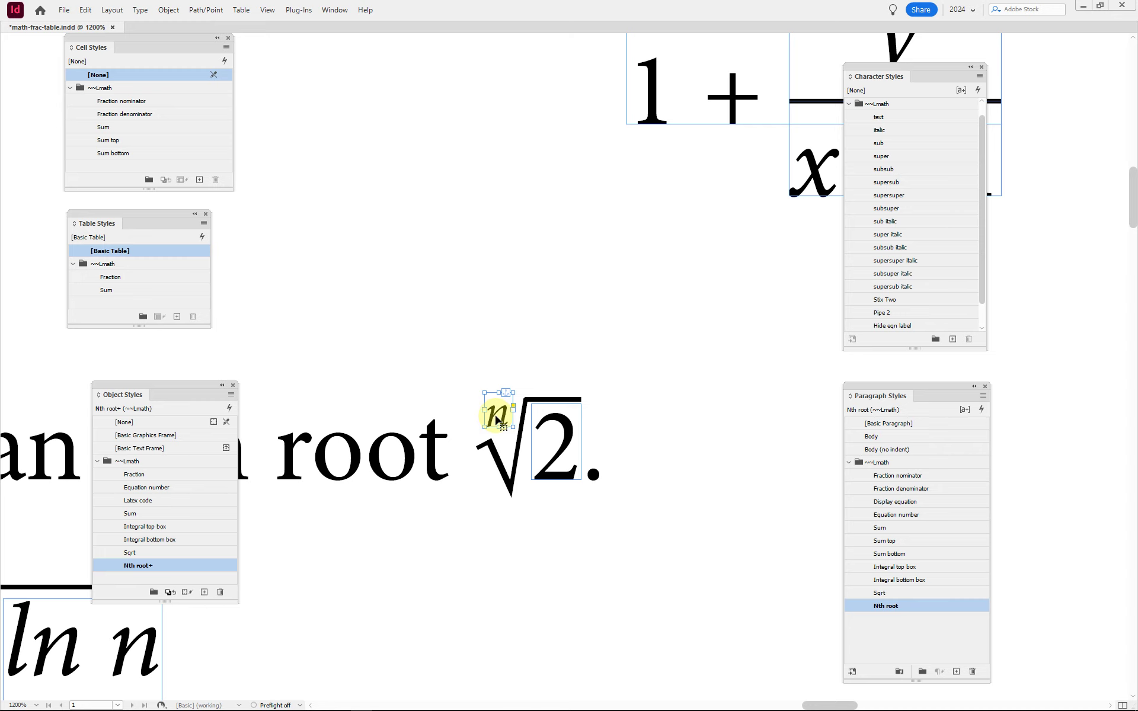
Check the cursor key increment in the Units & Increments preferences.
key(ctrl+k)
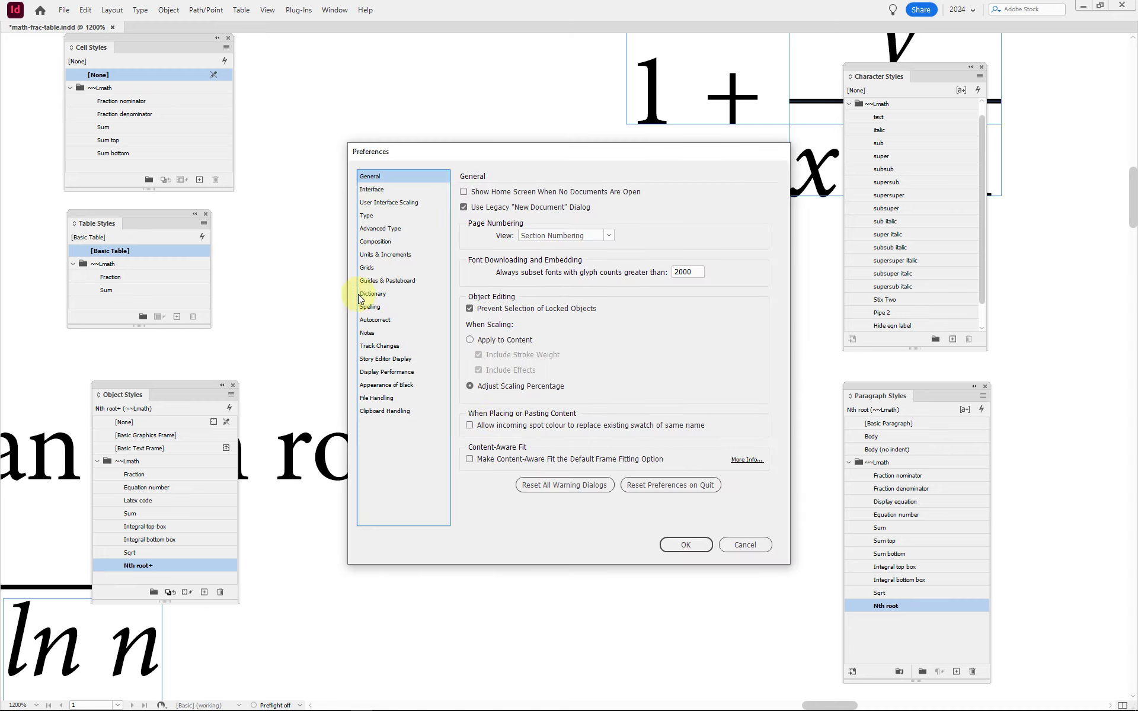
click(384, 256)
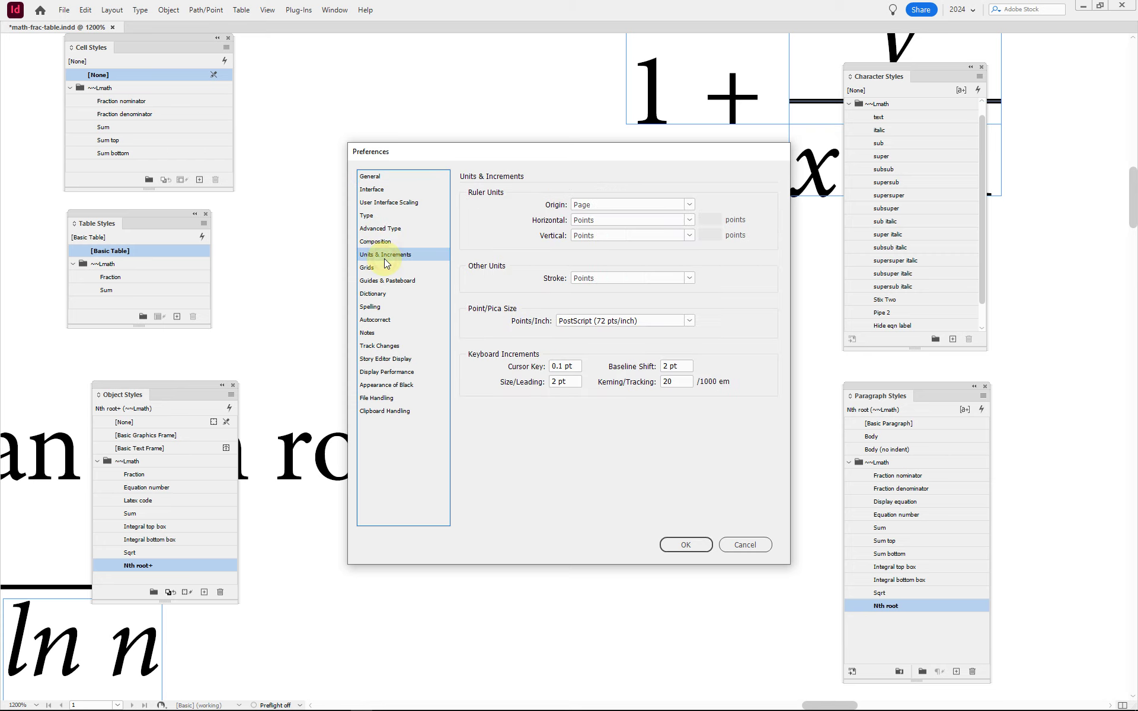
click(575, 364)
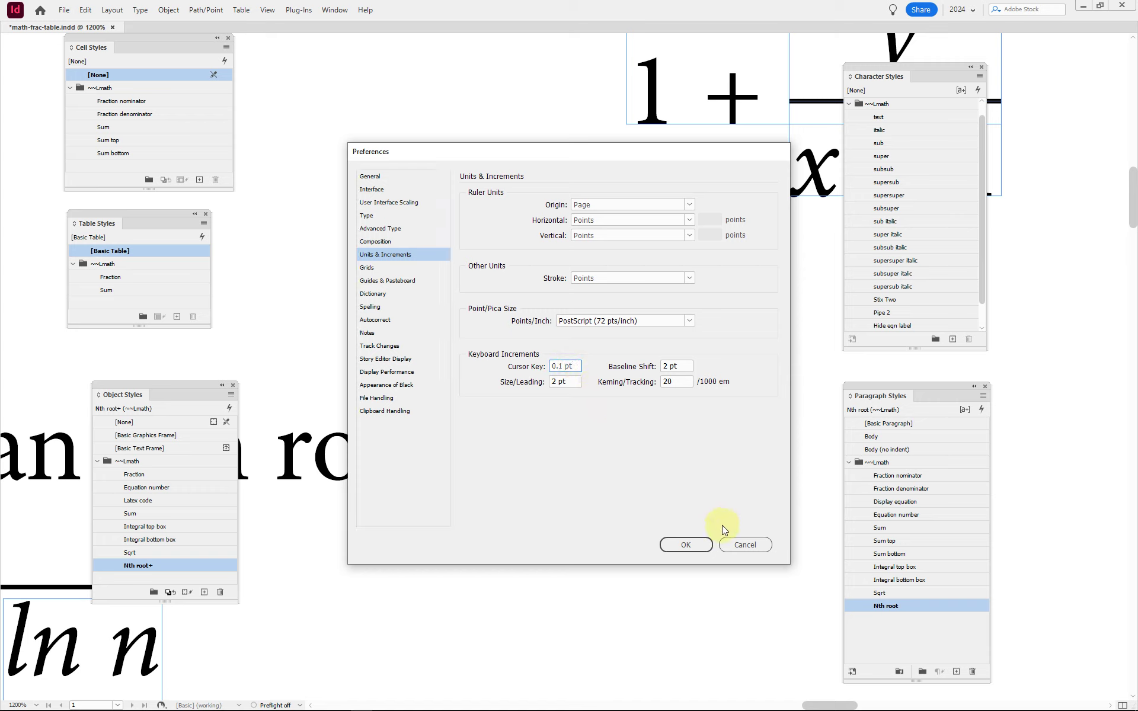
click(699, 544)
Move the index frame n up above the radical sign, then bring it back down beside it.
click(497, 408)
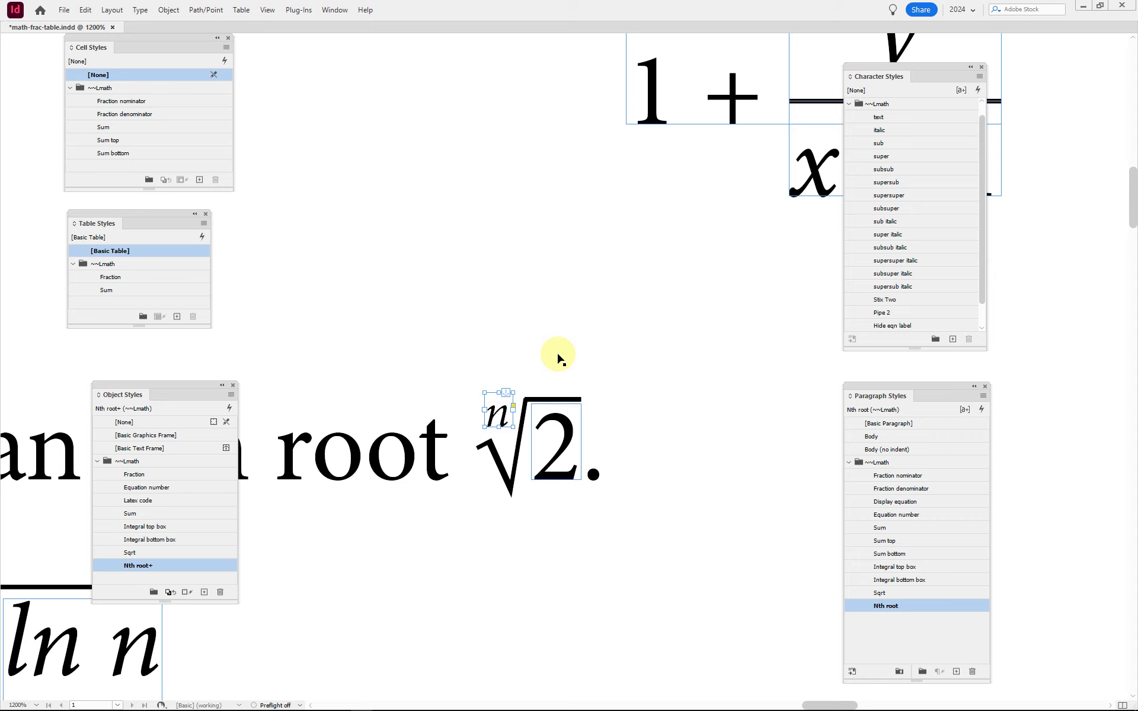
key(Up)
key(Up)
key(Up)
key(Up)
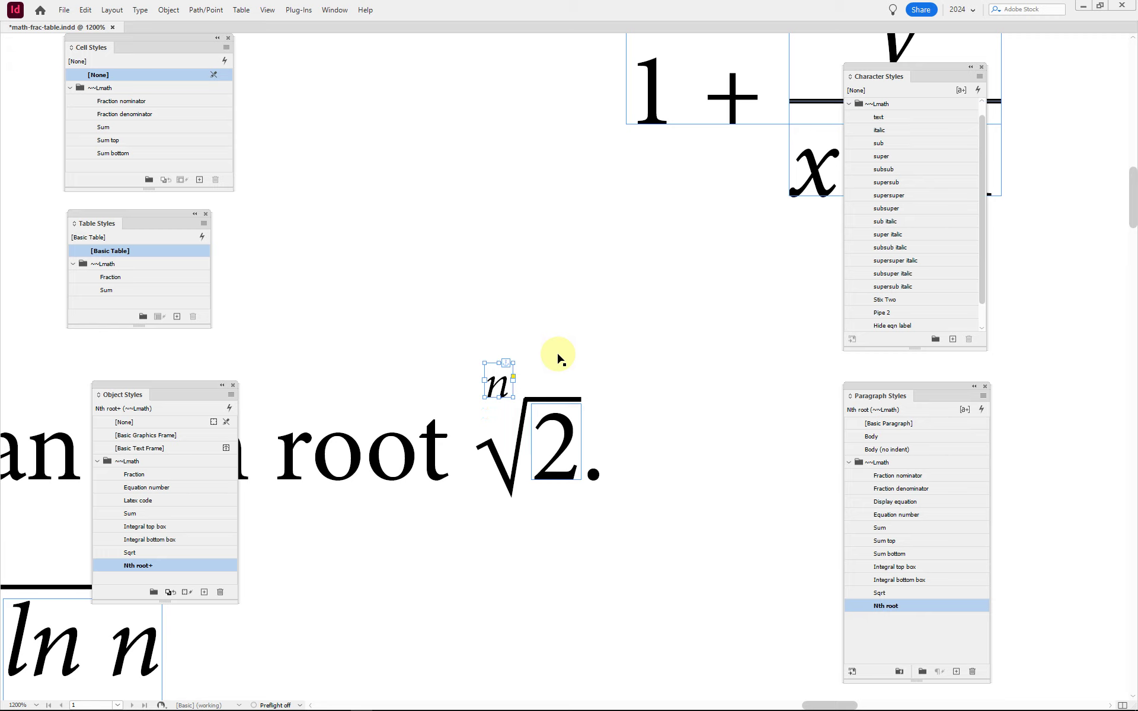
key(Down)
key(Down)
key(Down)
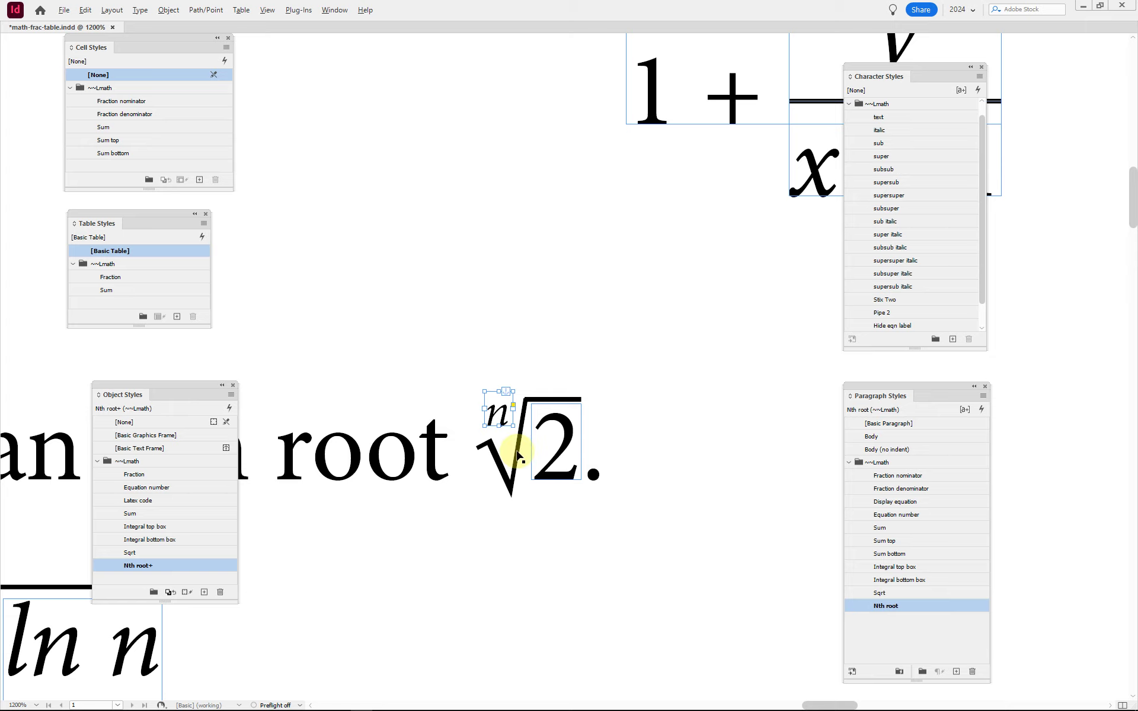
Inspect the styles applied to the ln n numerator, its fraction frame and the text at the radical sign before it.
scroll(517, 455, down, 2)
scroll(496, 432, down, 3)
scroll(494, 431, left, 3)
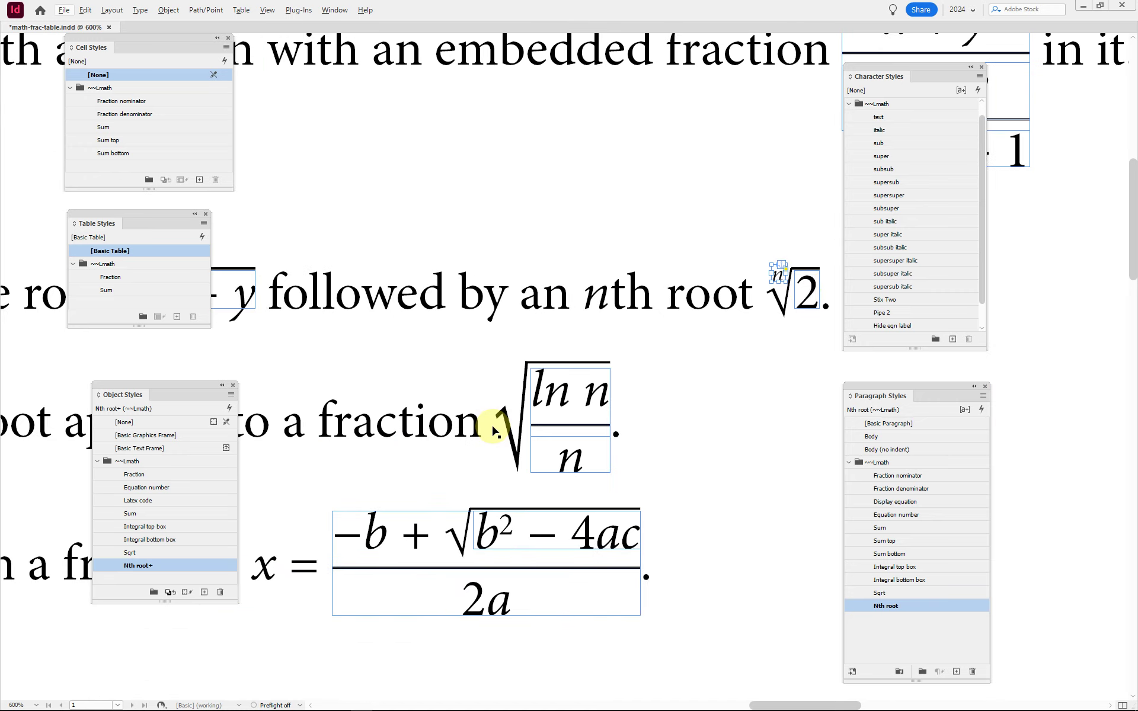
scroll(496, 432, left, 2)
scroll(493, 431, right, 2)
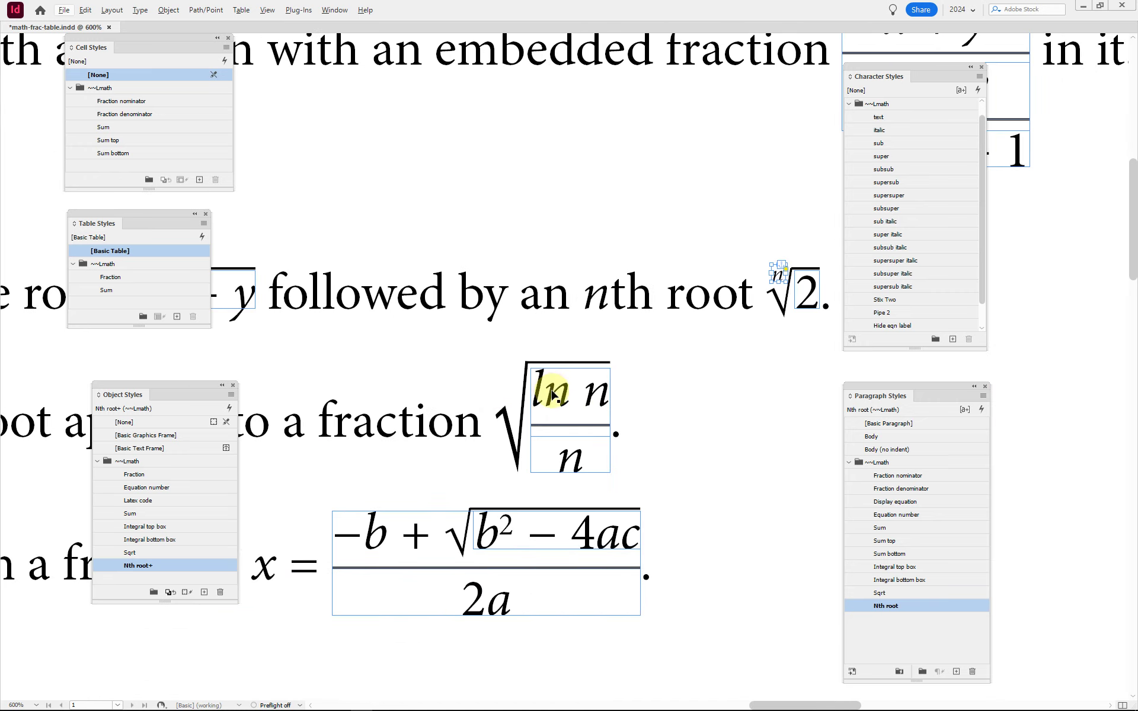
double_click(568, 407)
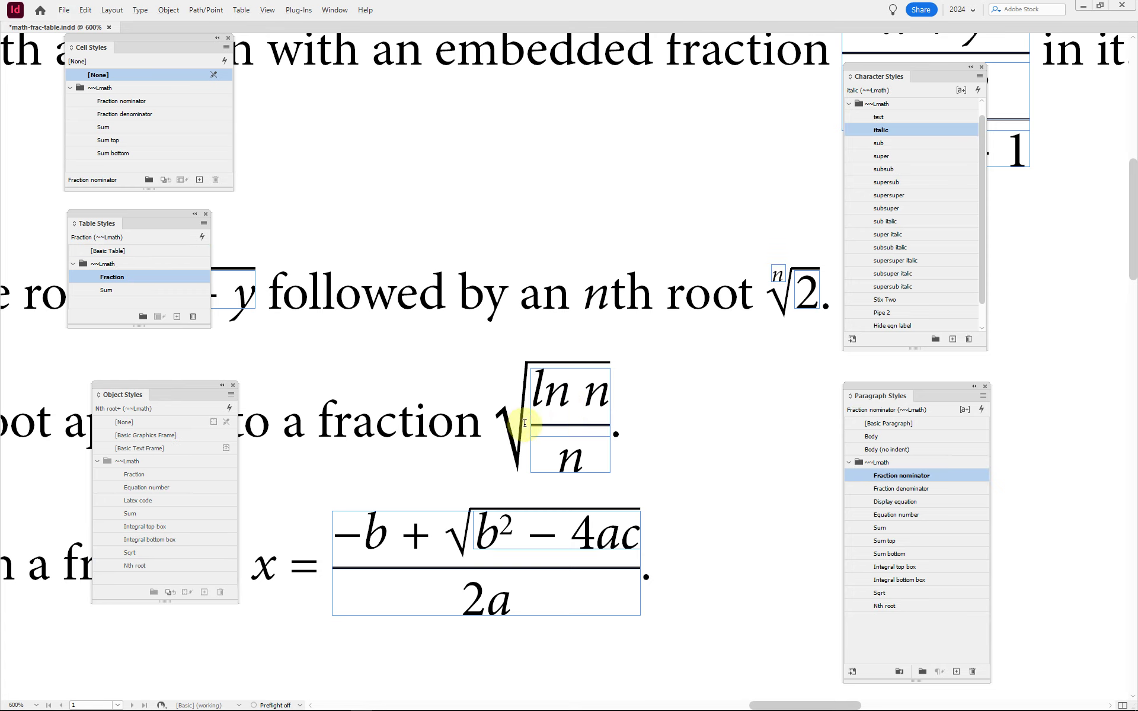
click(527, 428)
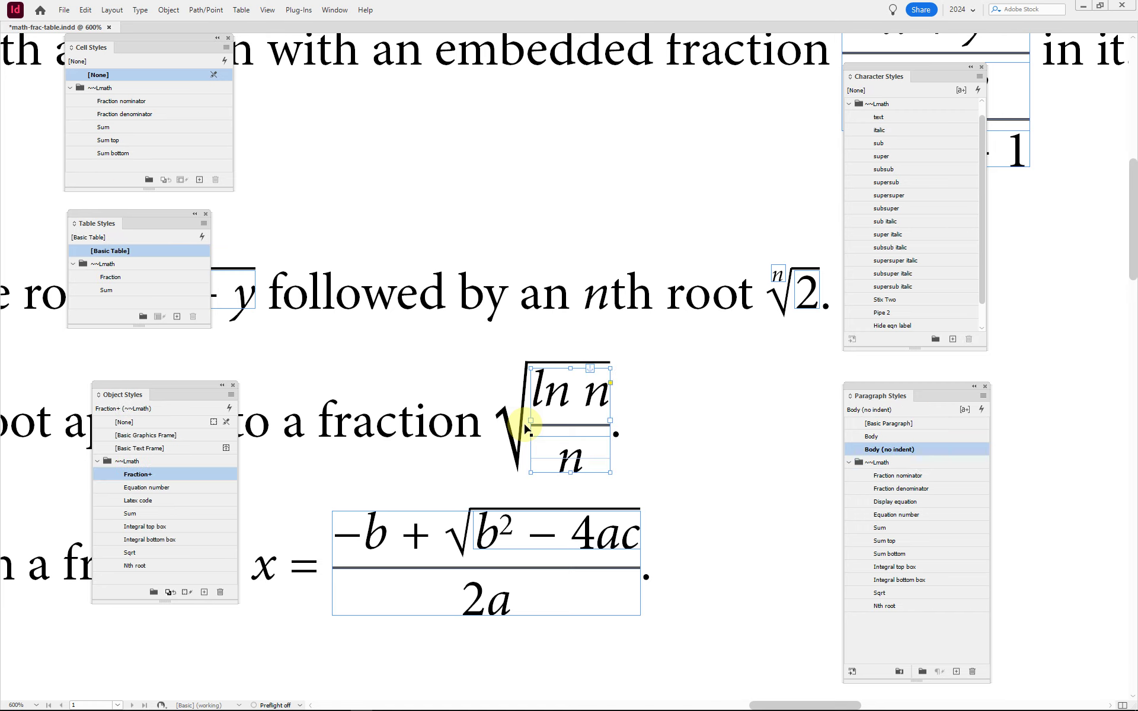
click(501, 424)
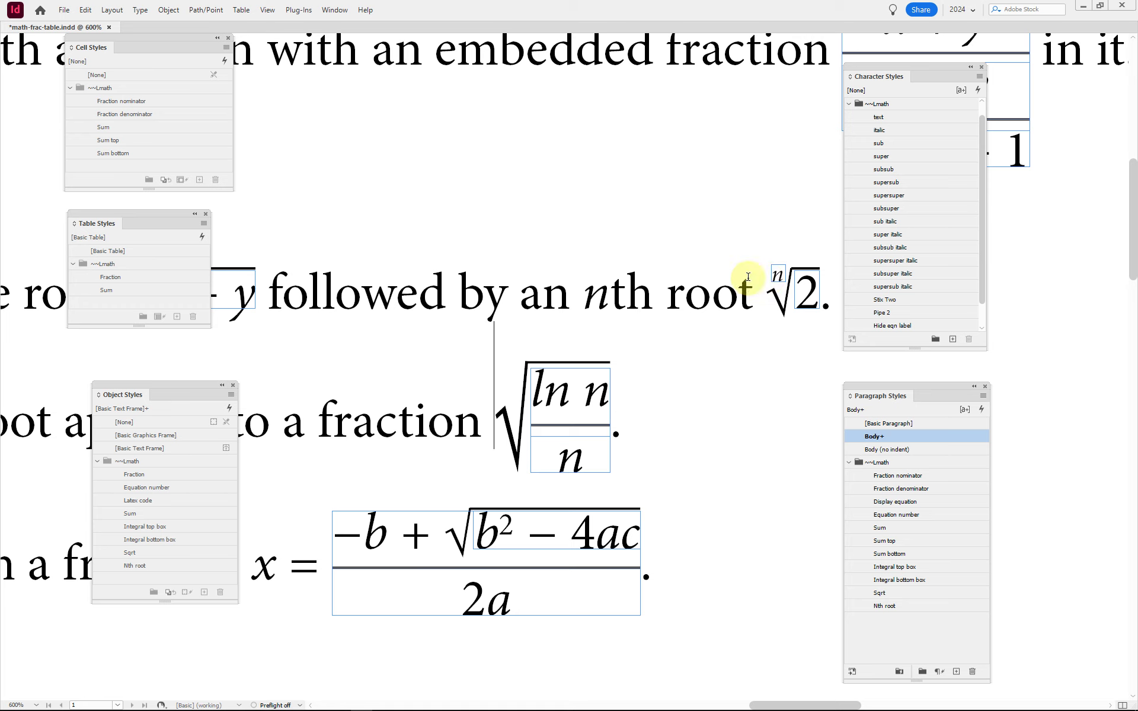
Select the radical sign before x + y and view the font's Math Symbols glyphs, closing the glyph list when done.
scroll(593, 292, left, 3)
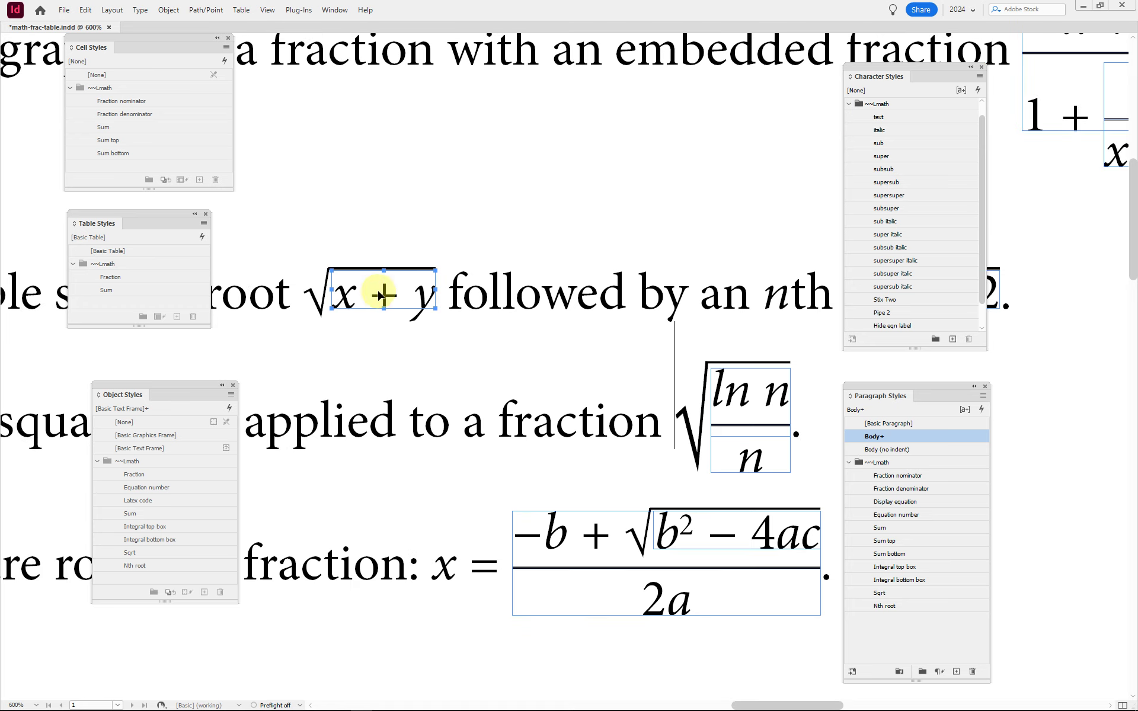
drag(301, 290, 327, 289)
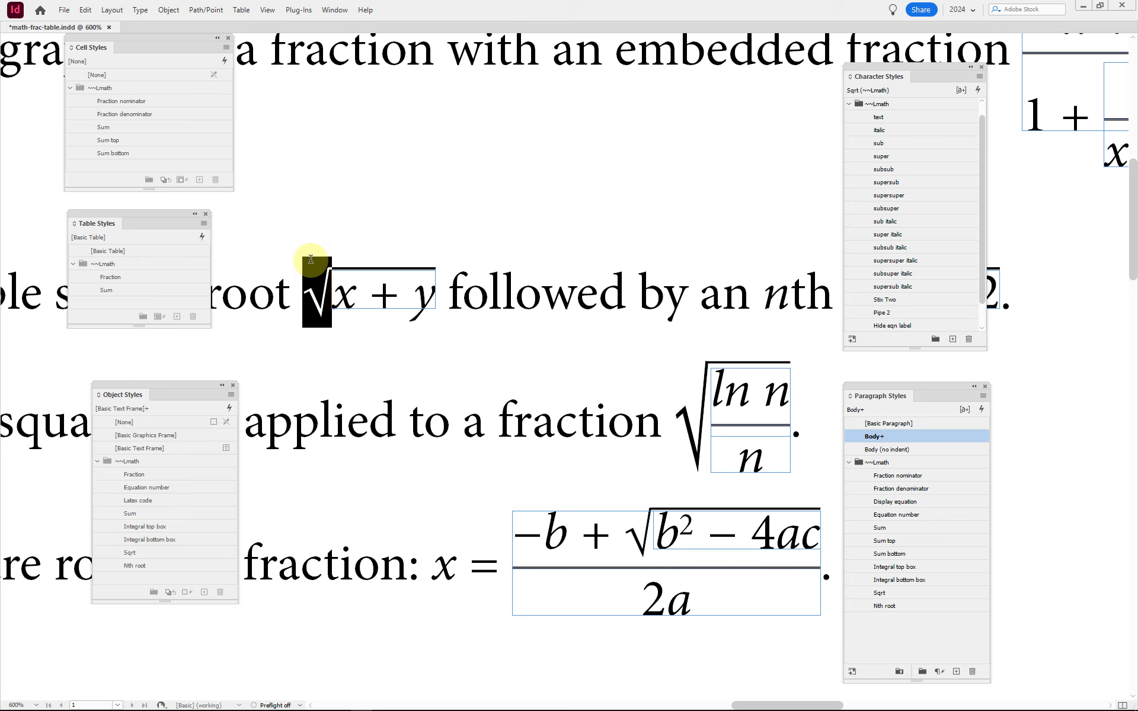
key(alt+shift+F11)
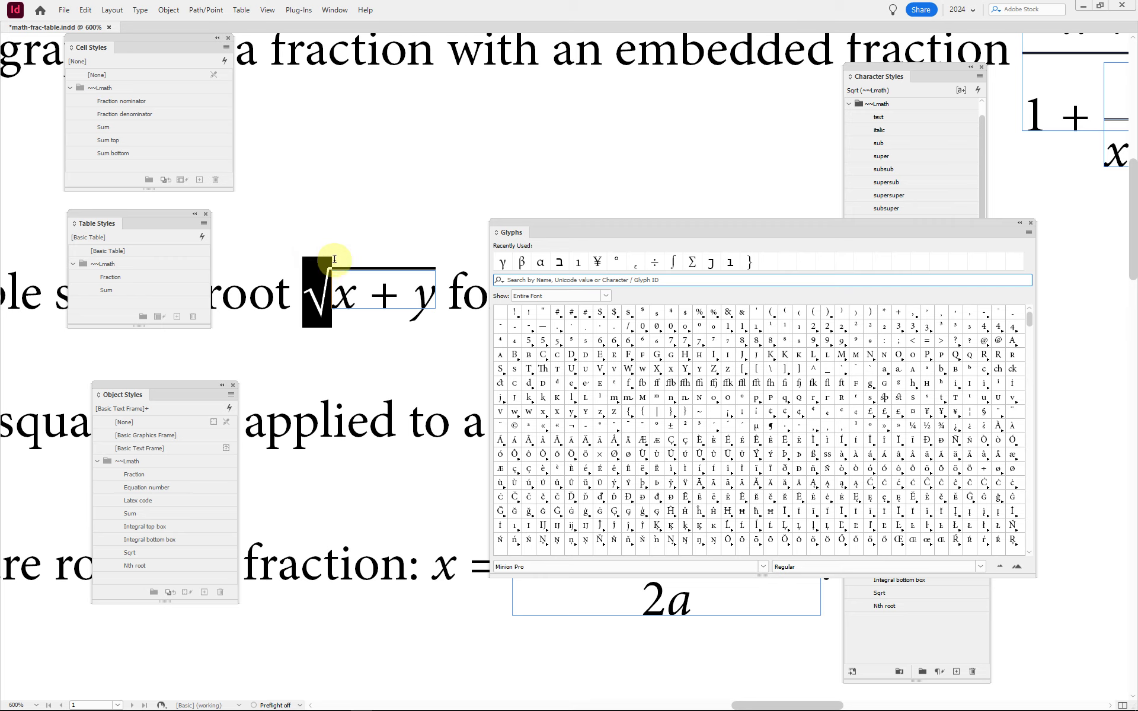
click(555, 296)
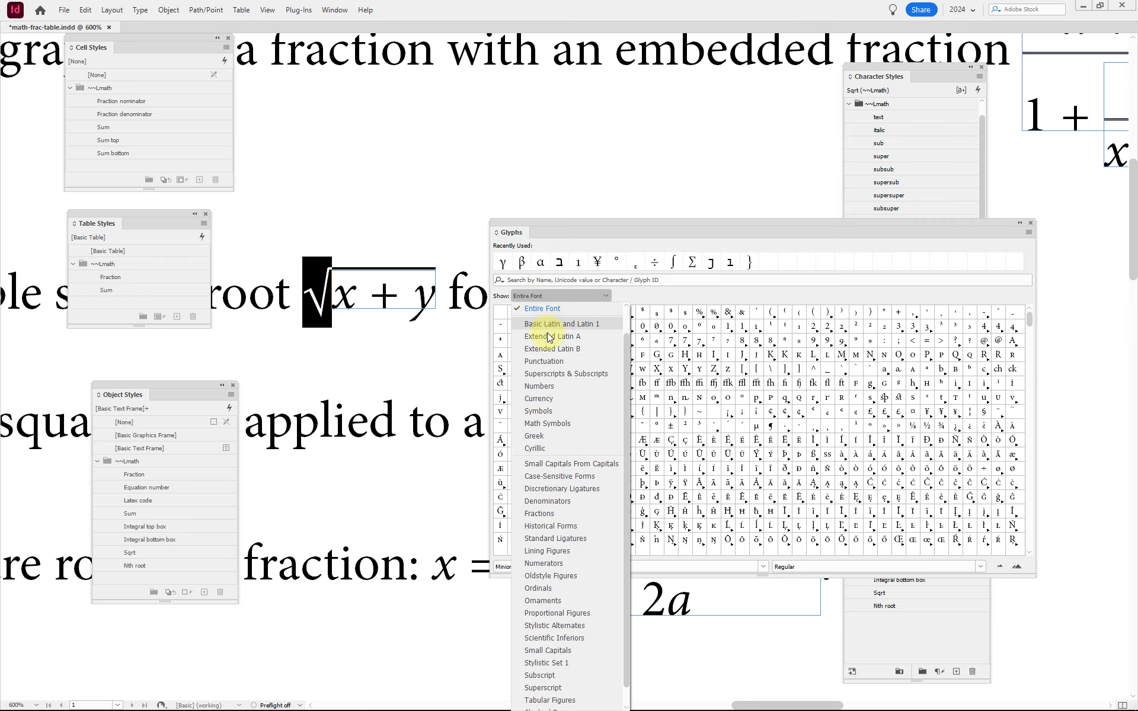
key(Escape)
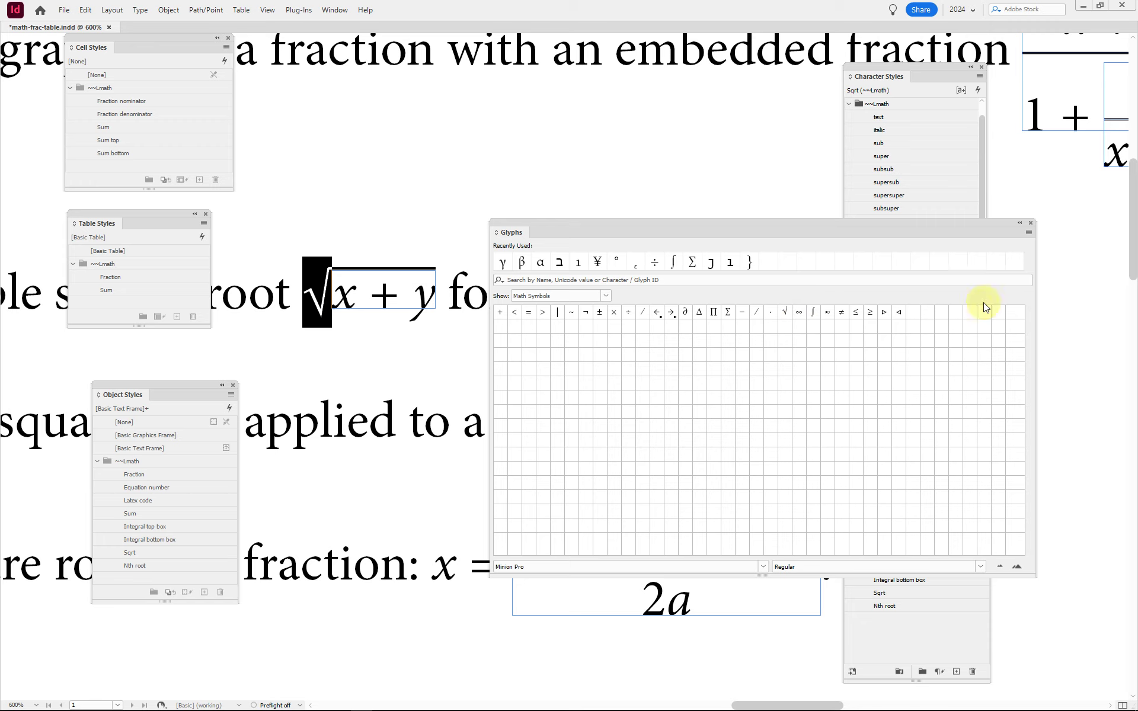
click(1029, 224)
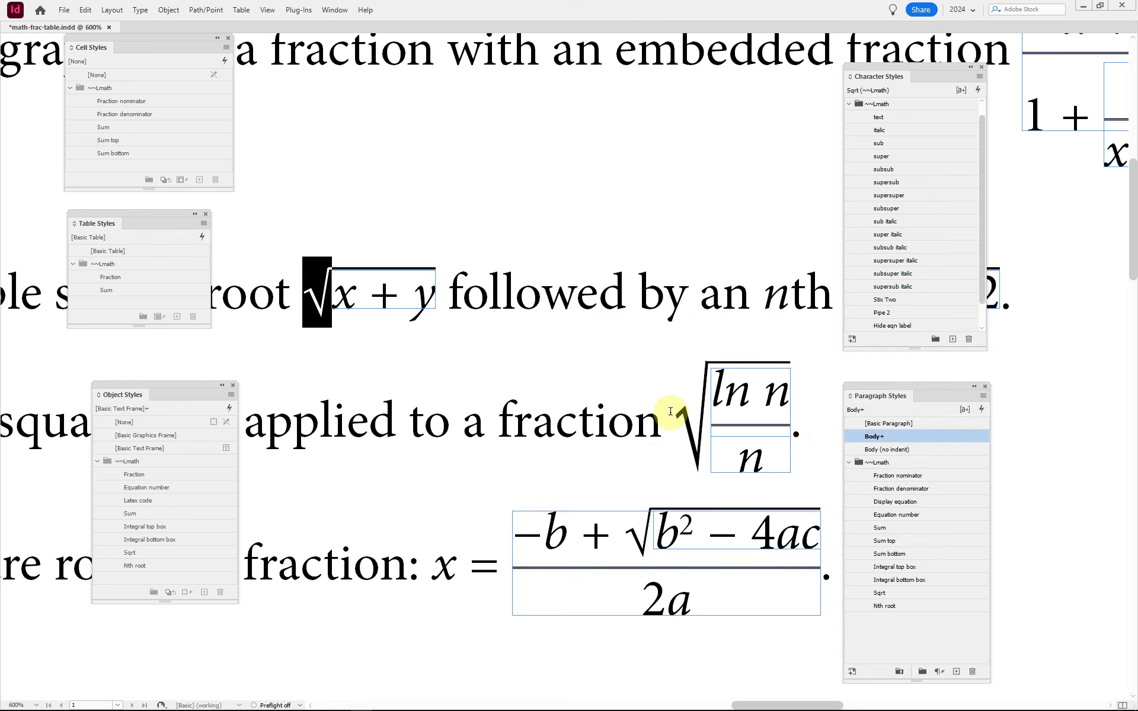
Select the enlarged radical sign before the ln n over n fraction and examine its character style and formatting.
drag(674, 411, 695, 365)
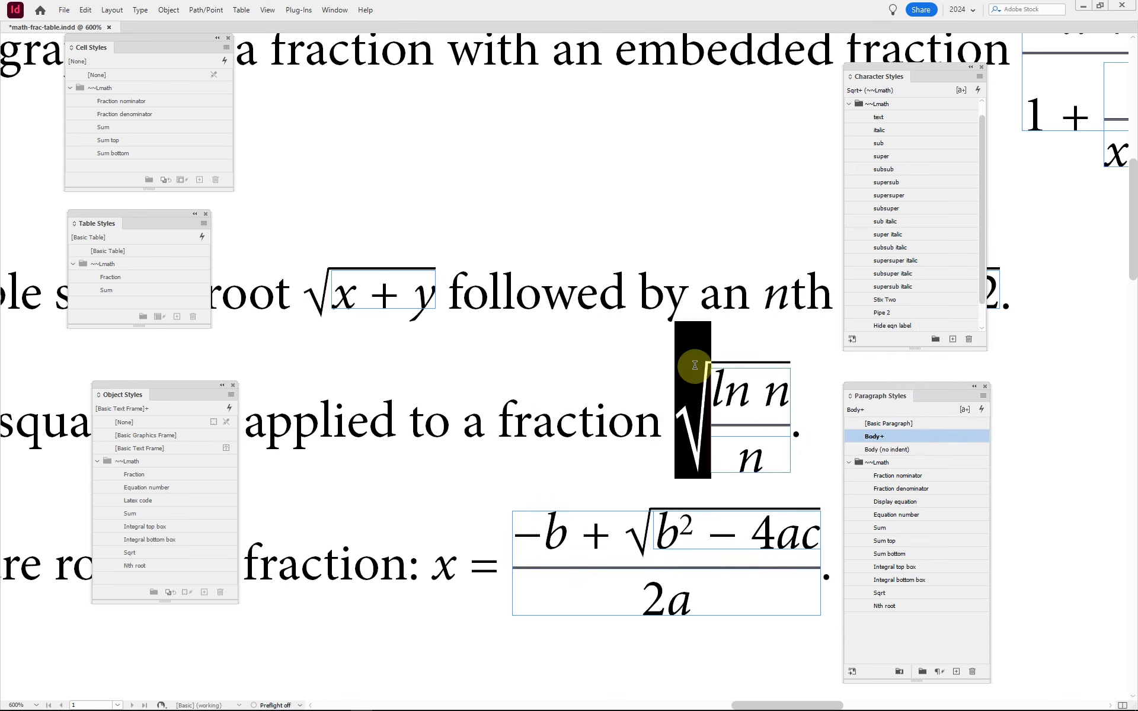
scroll(660, 376, right, 3)
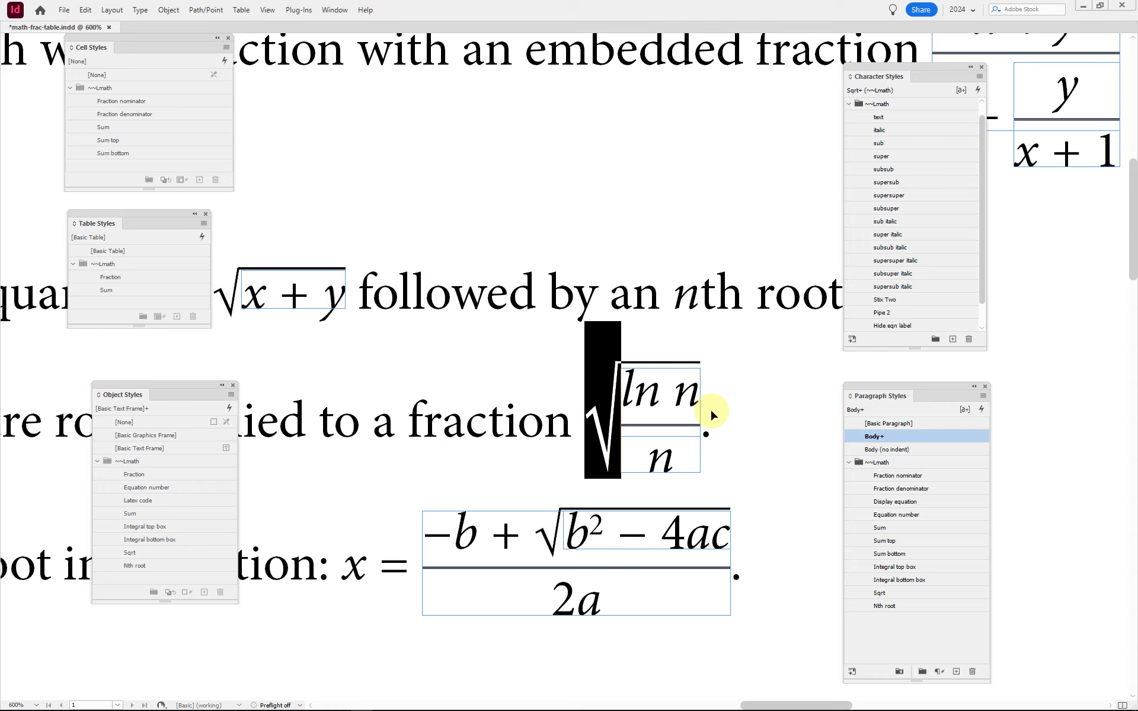
key(ctrl+t)
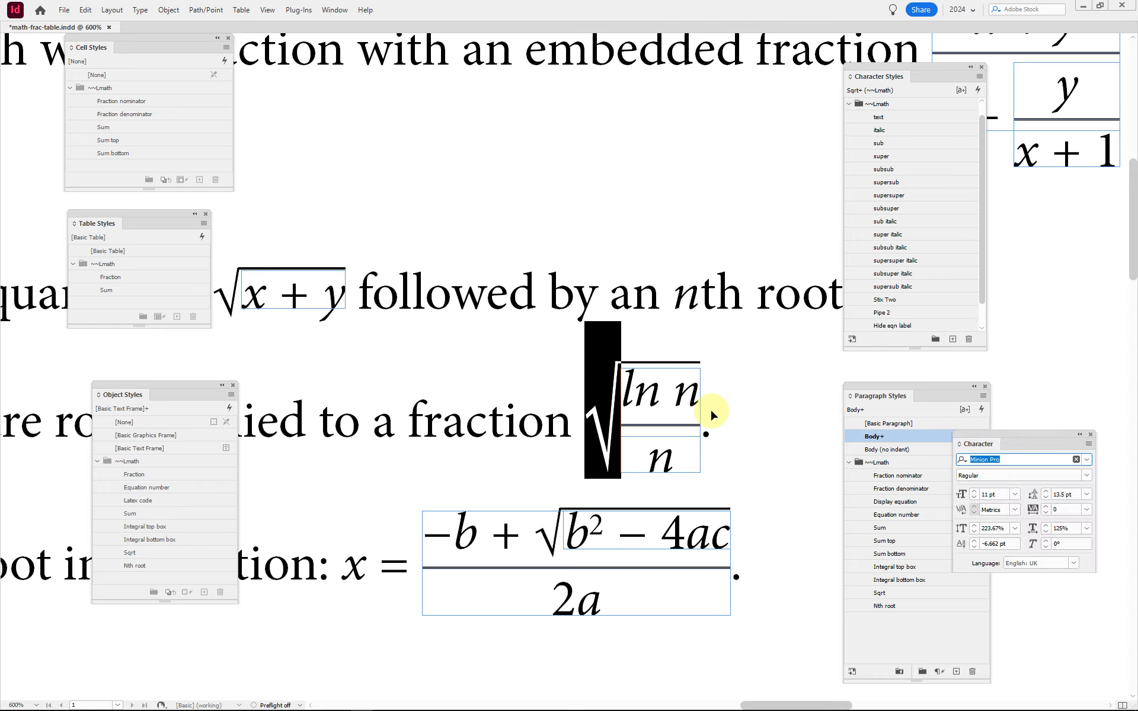
drag(1004, 439, 783, 369)
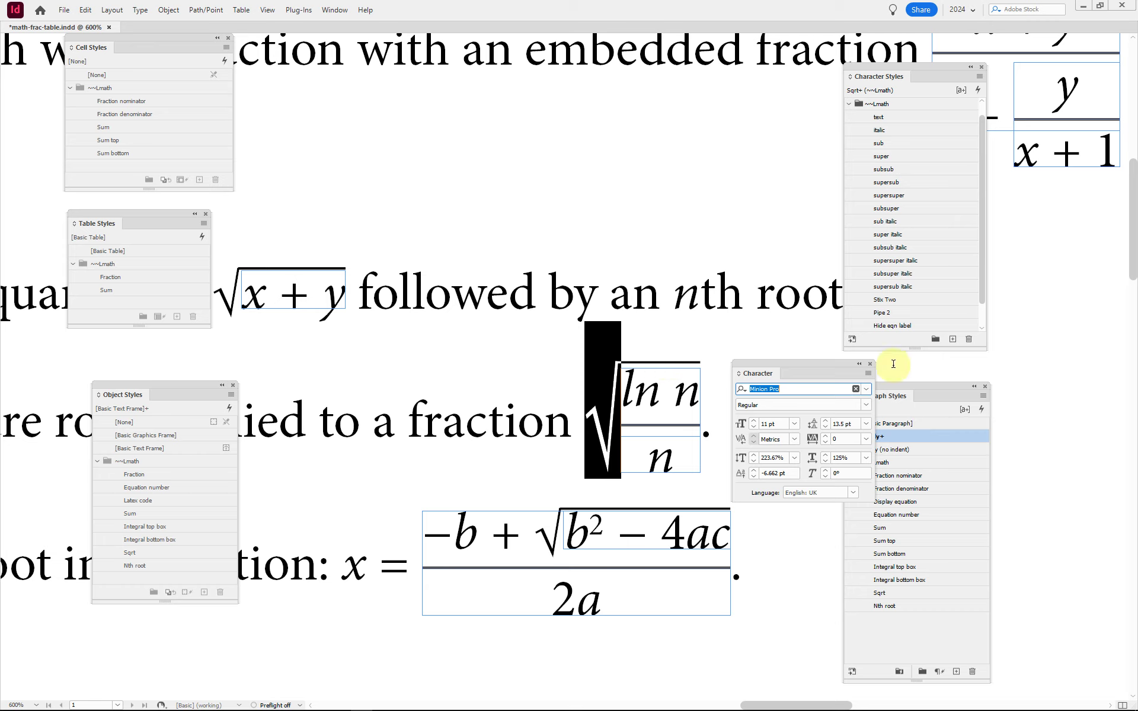
click(870, 369)
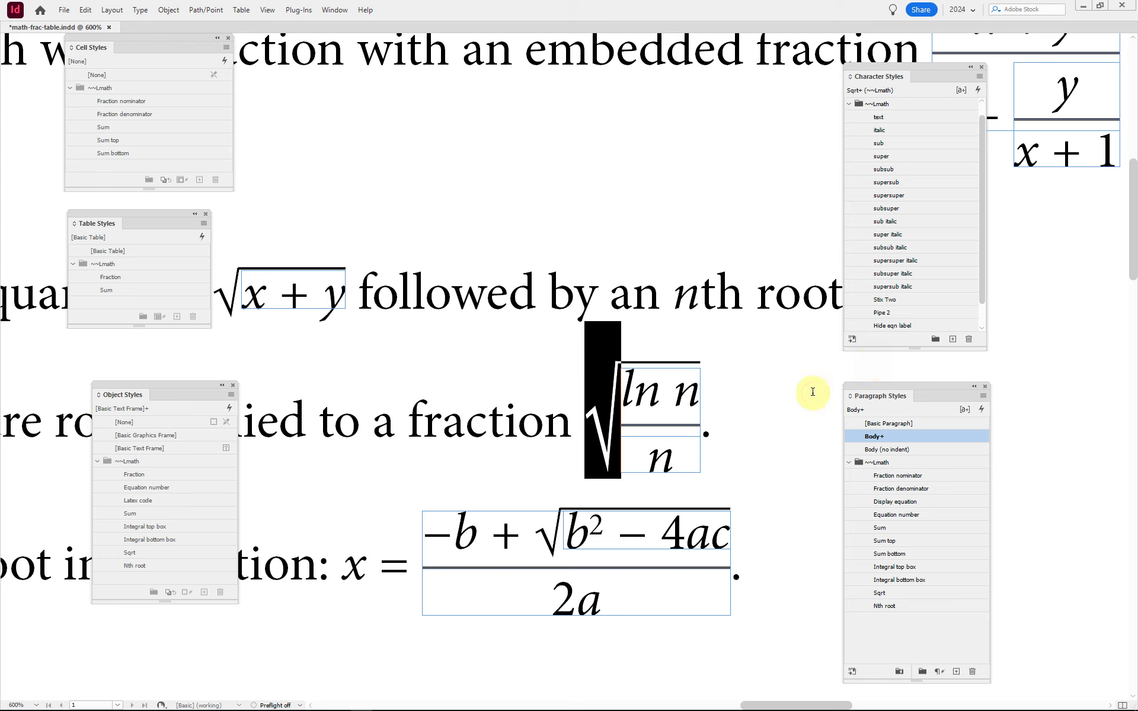
click(563, 435)
Inspect the styles of the b² − 4ac root frame and of the fraction frame that contains it.
scroll(546, 427, down, 2)
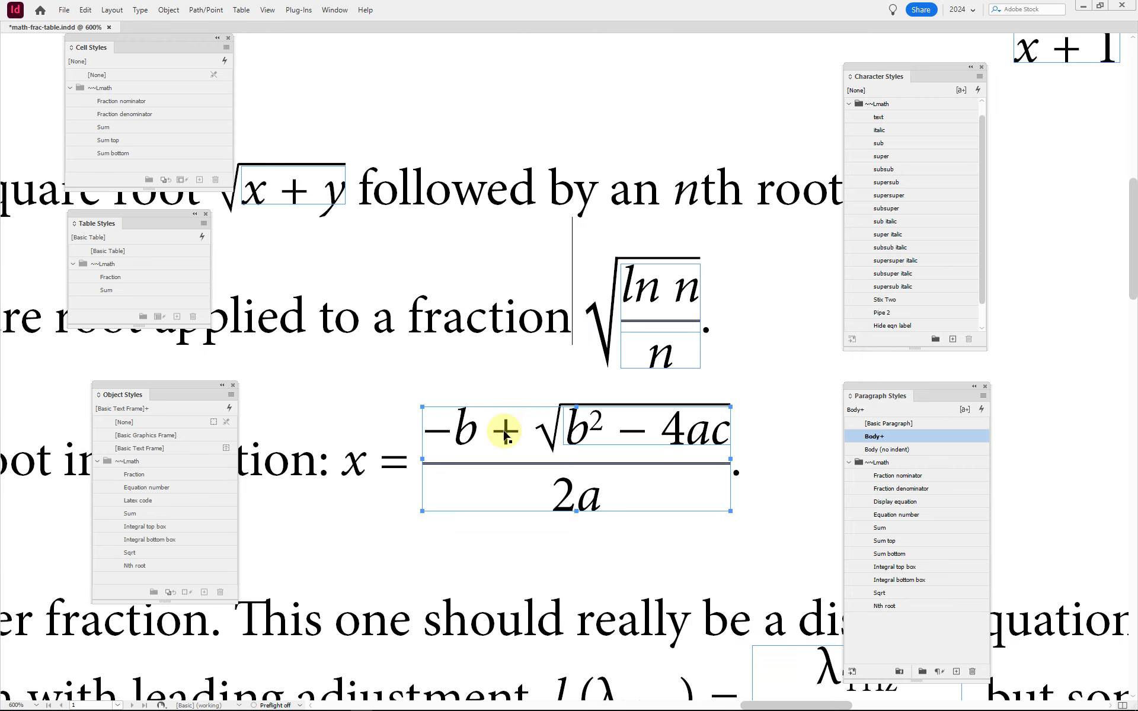
scroll(503, 427, right, 2)
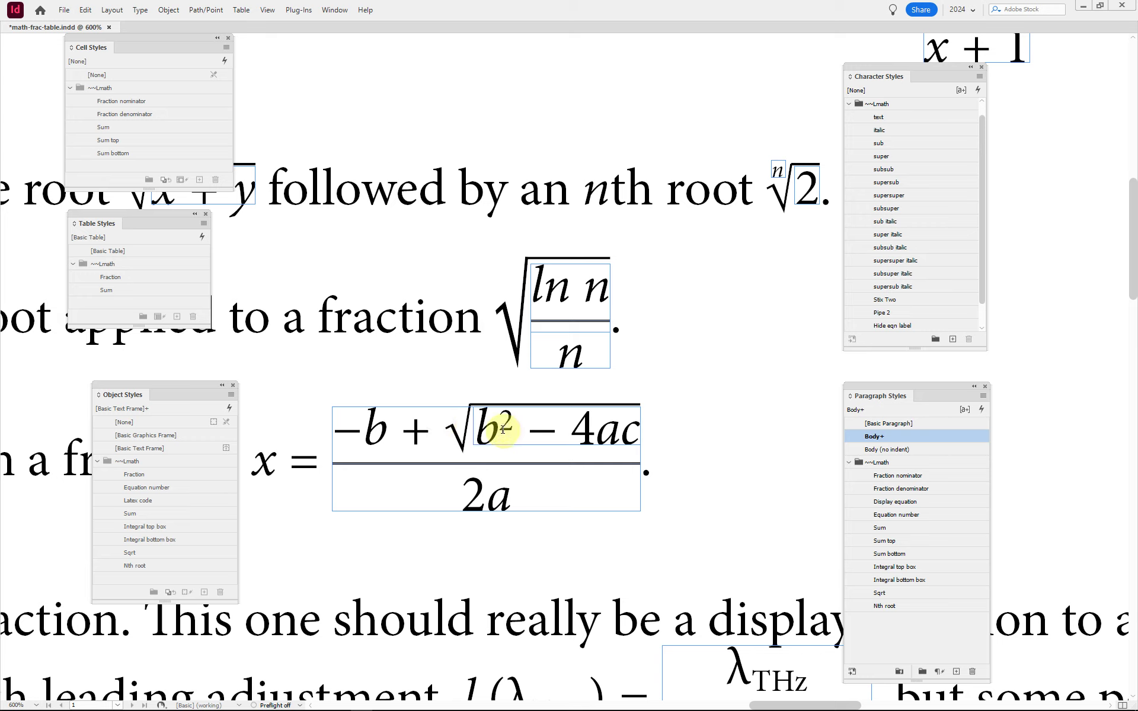
click(459, 433)
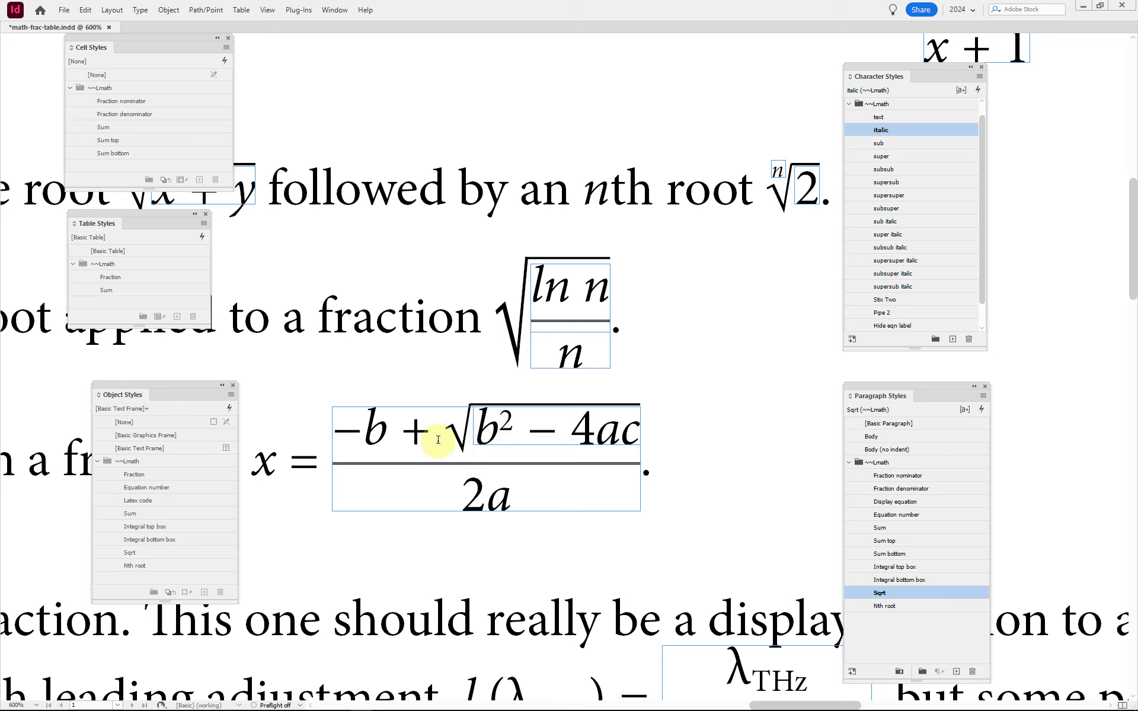
key(Escape)
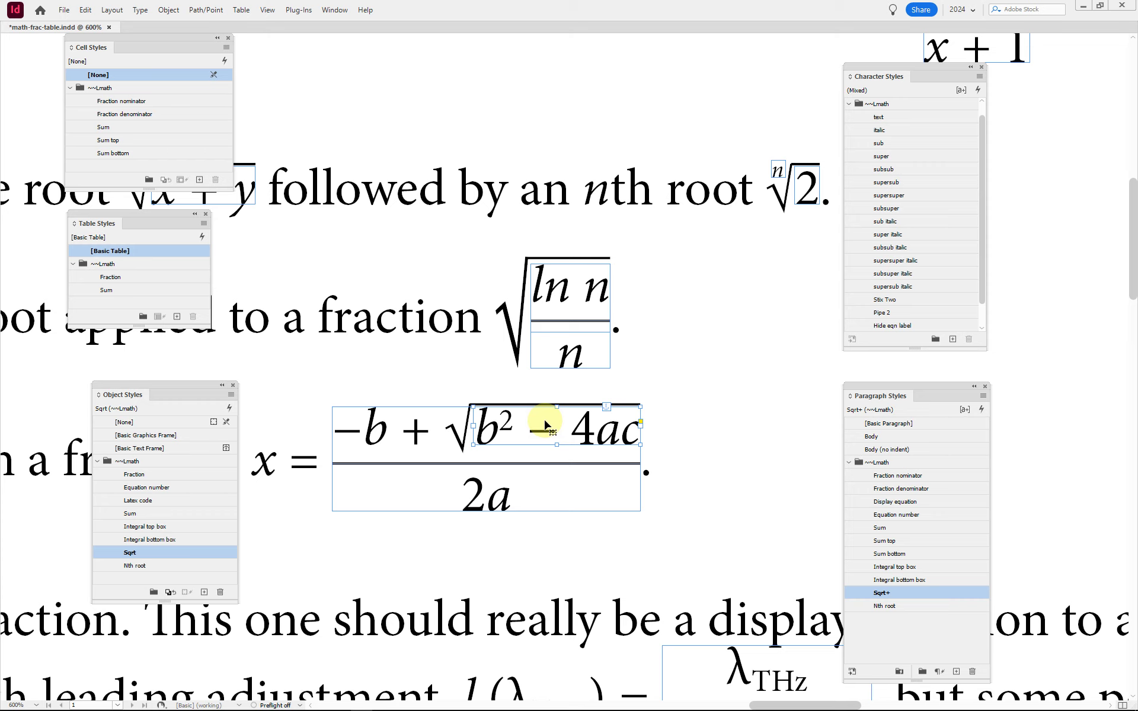
click(405, 431)
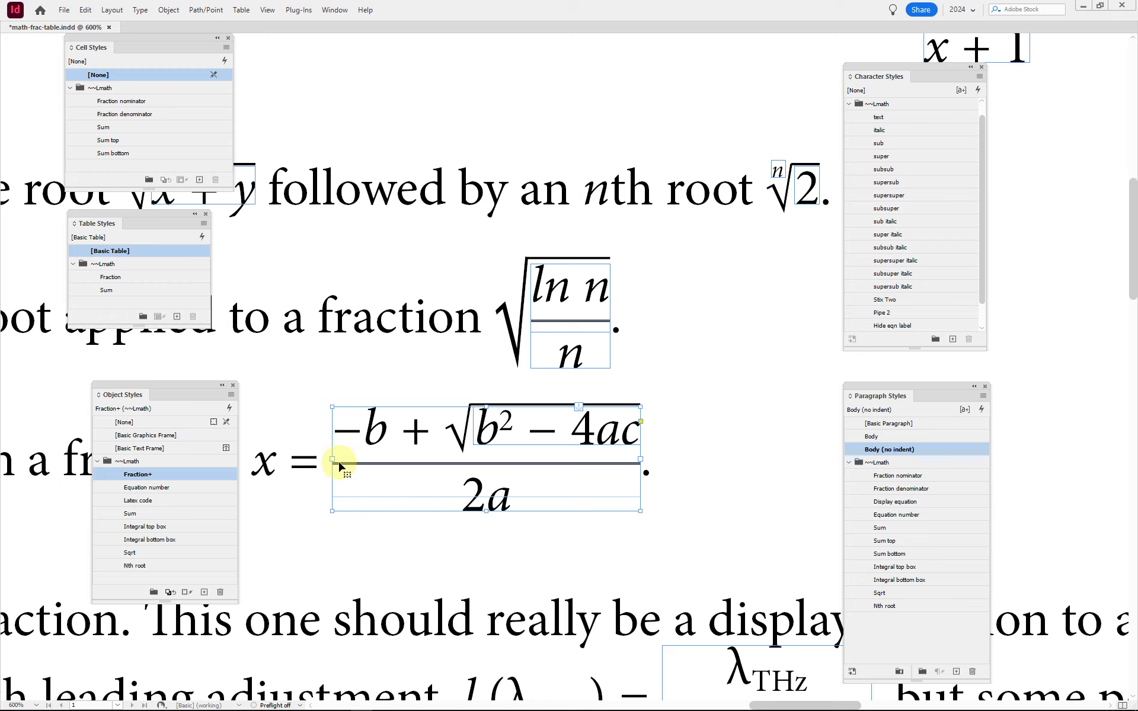
Select the frame of the in-text λTHz fraction and view its text wrap settings.
key(ctrl+minus)
key(ctrl+minus)
key(ctrl+minus)
key(ctrl+minus)
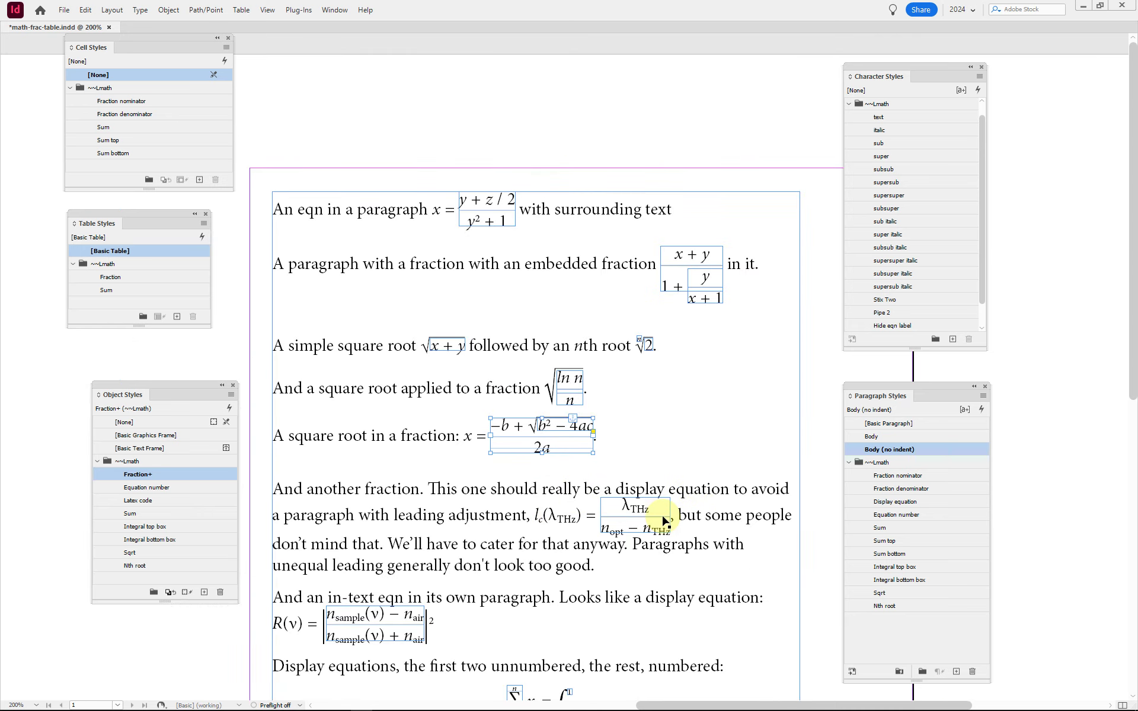
scroll(664, 522, up, 2)
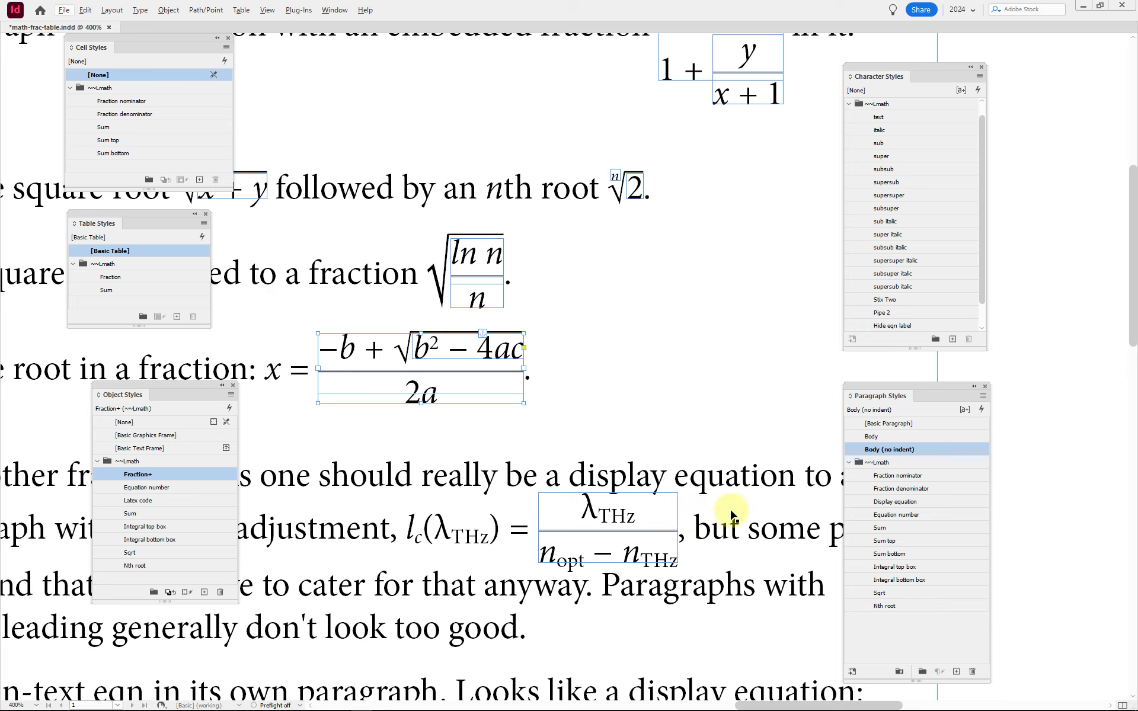
double_click(699, 526)
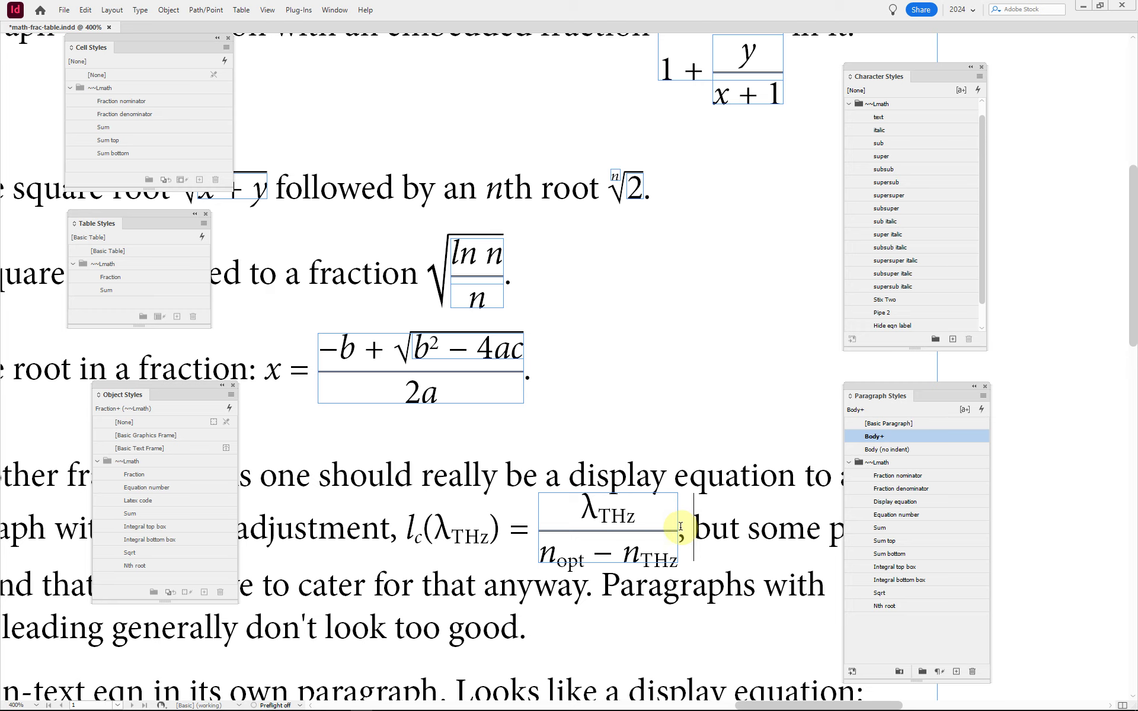
click(657, 531)
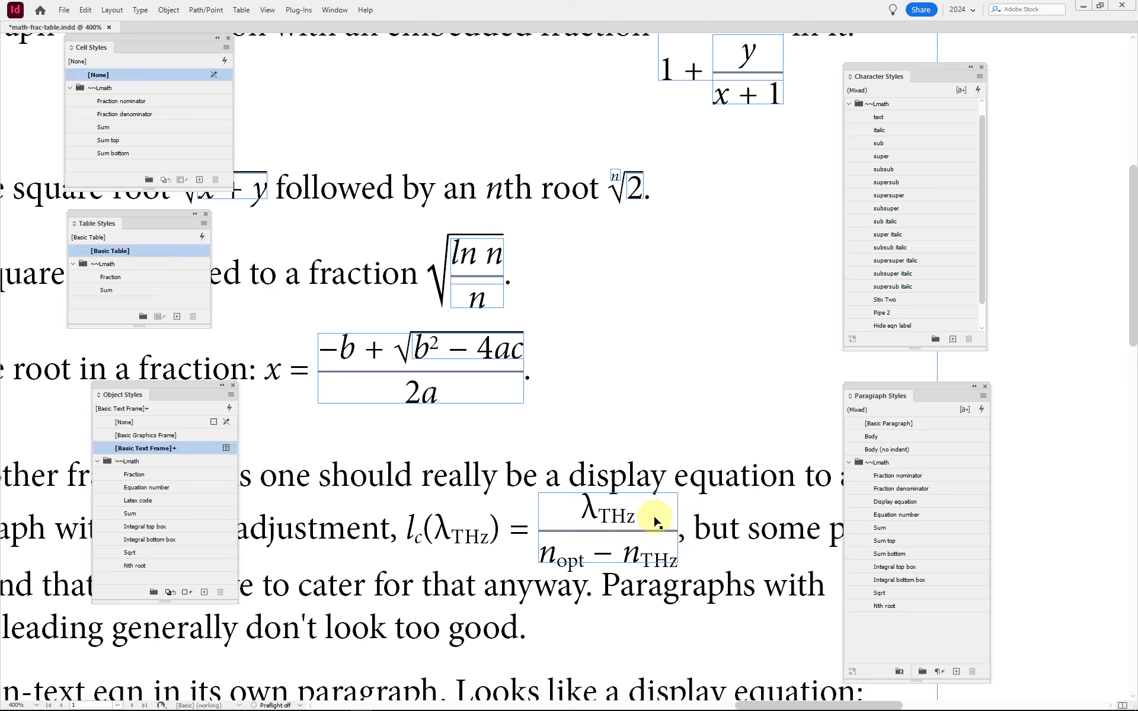
key(Escape)
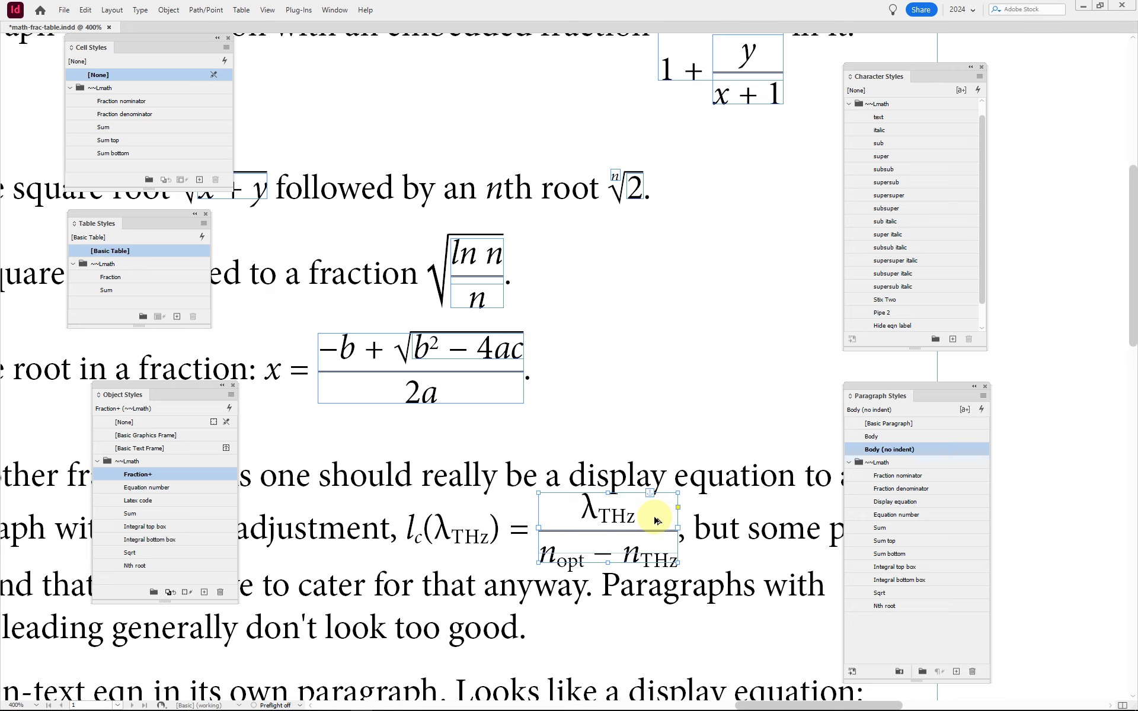
key(ctrl+alt+w)
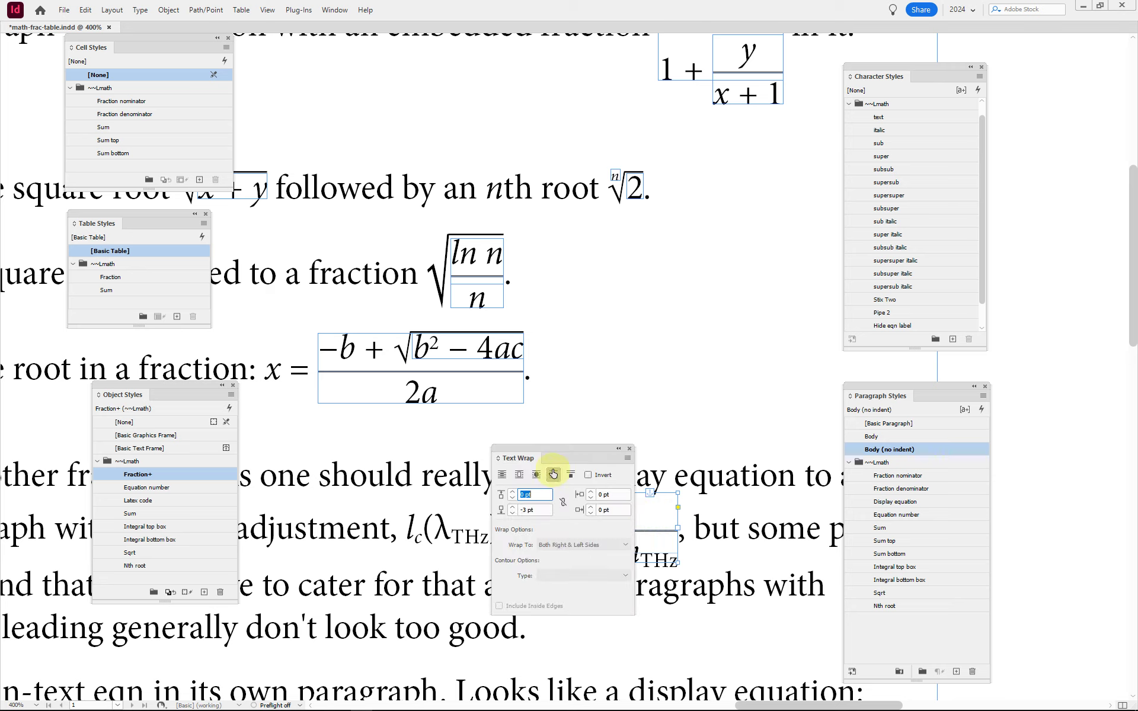
Try a smaller bottom text wrap offset of -1 pt on the λTHz fraction frame, restore -3 pt, and close the wrap settings.
drag(553, 450, 410, 446)
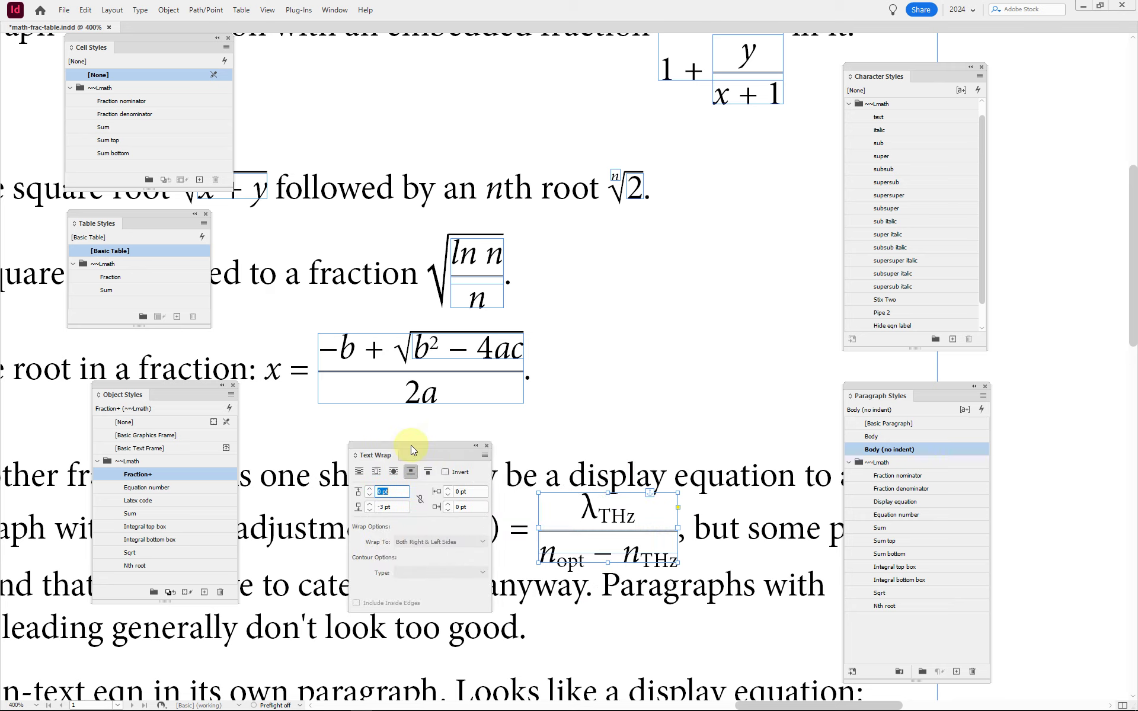
click(370, 510)
click(369, 504)
click(370, 504)
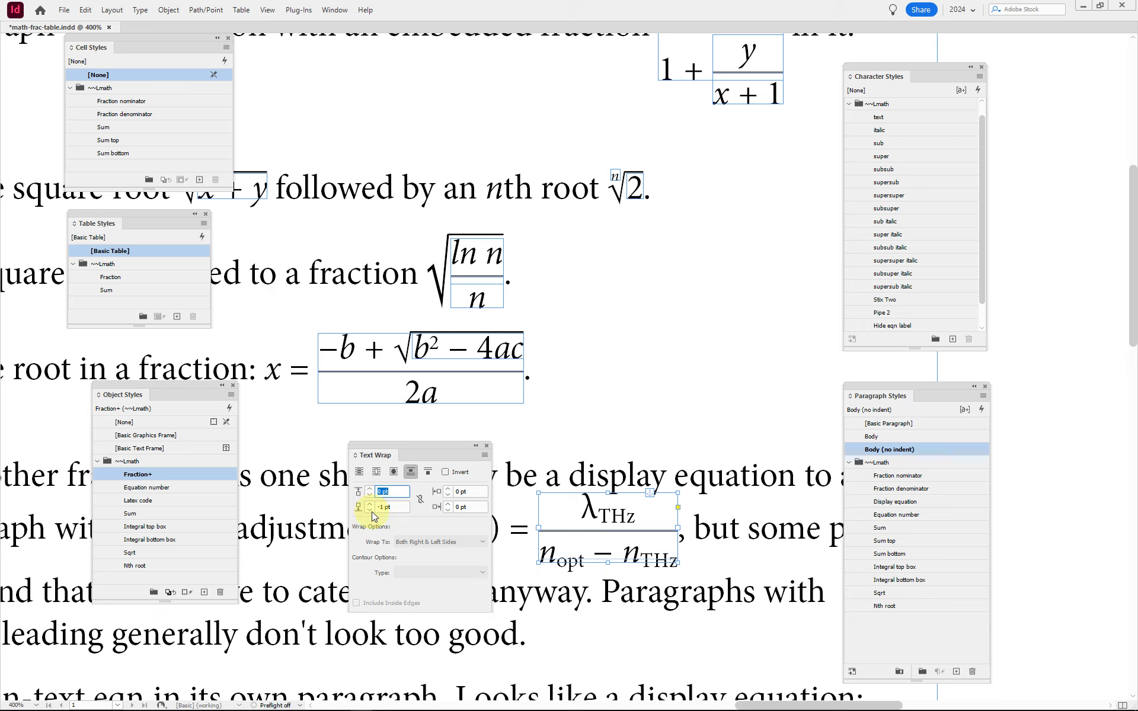
click(371, 509)
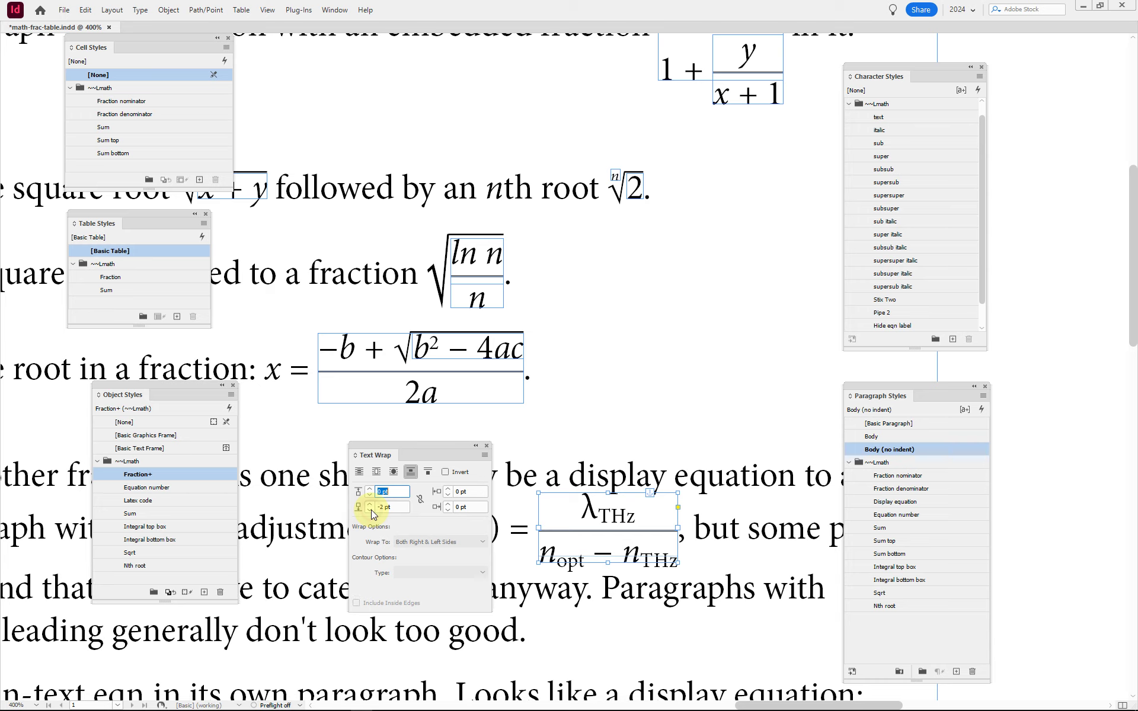
click(371, 510)
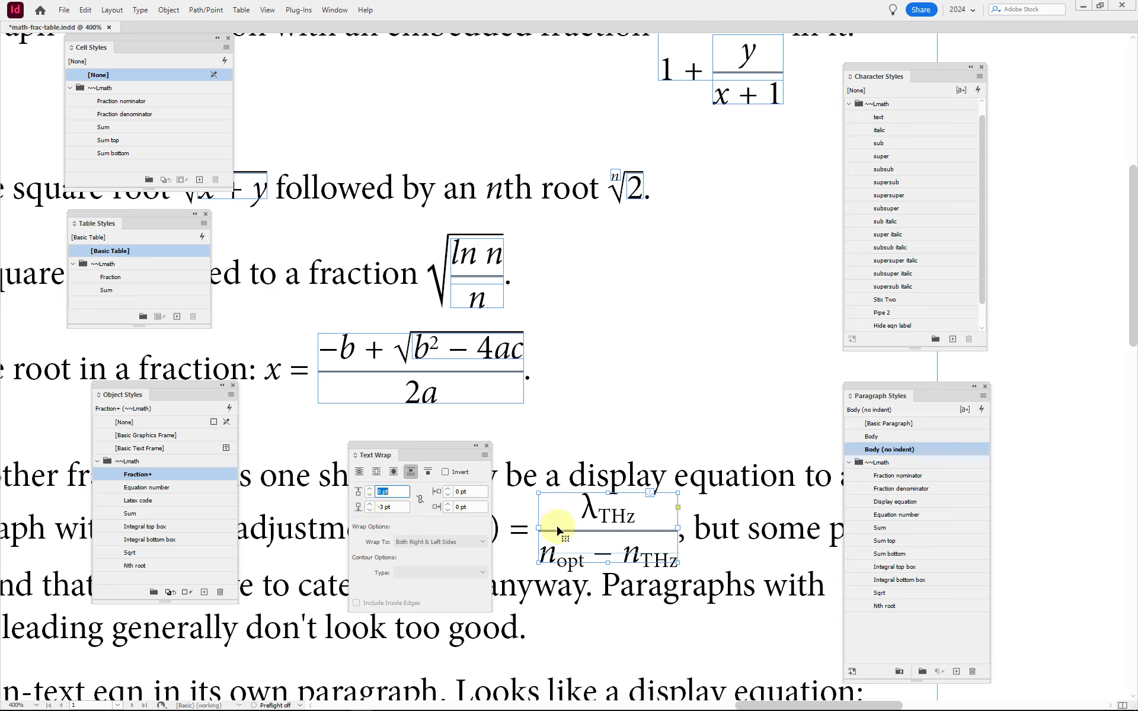
click(486, 450)
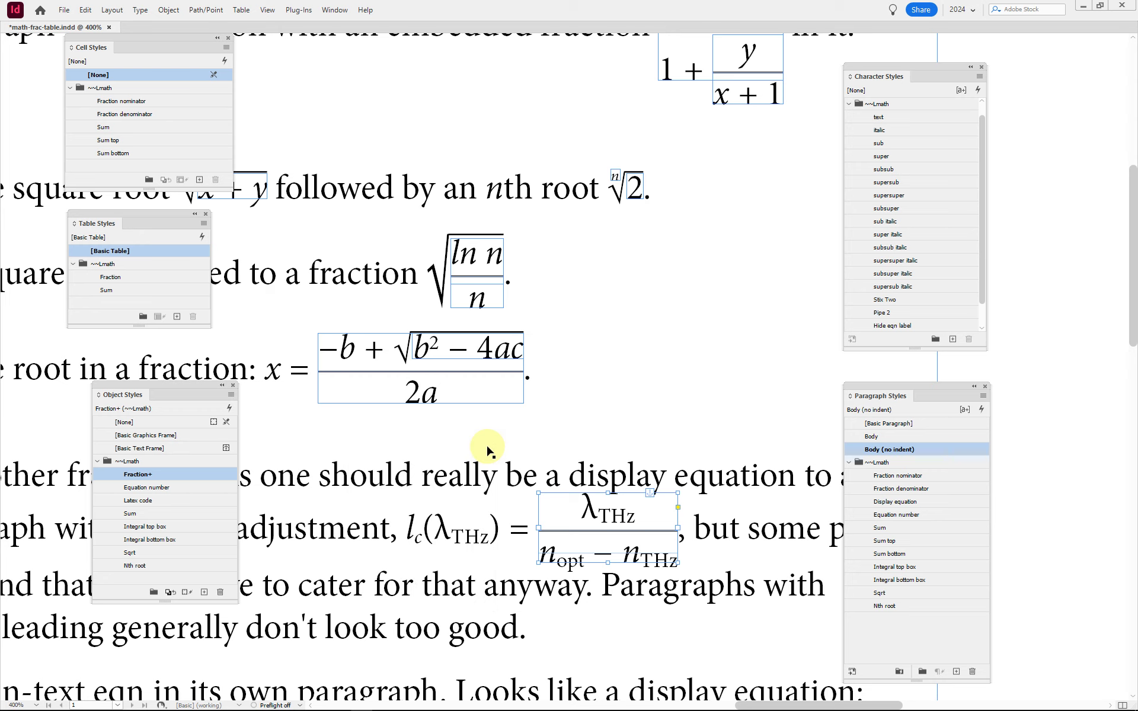
Examine the character formatting, including leading, of the text beside the λTHz fraction and of the fraction's own anchor and denominator.
click(684, 517)
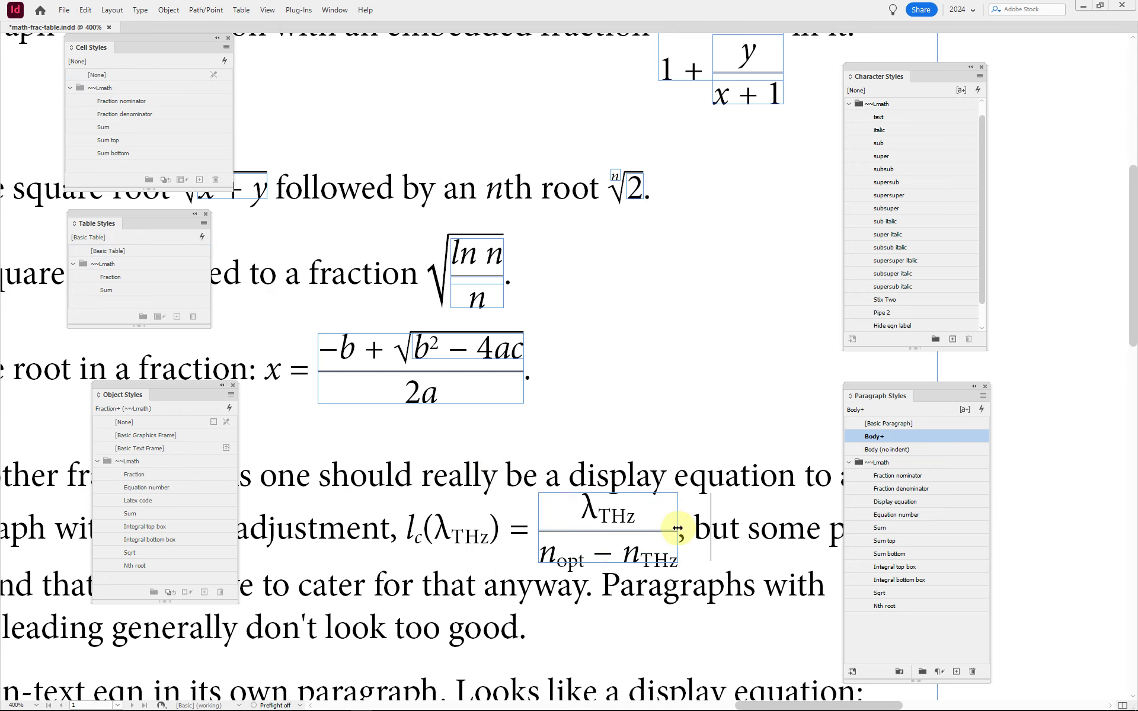
click(710, 522)
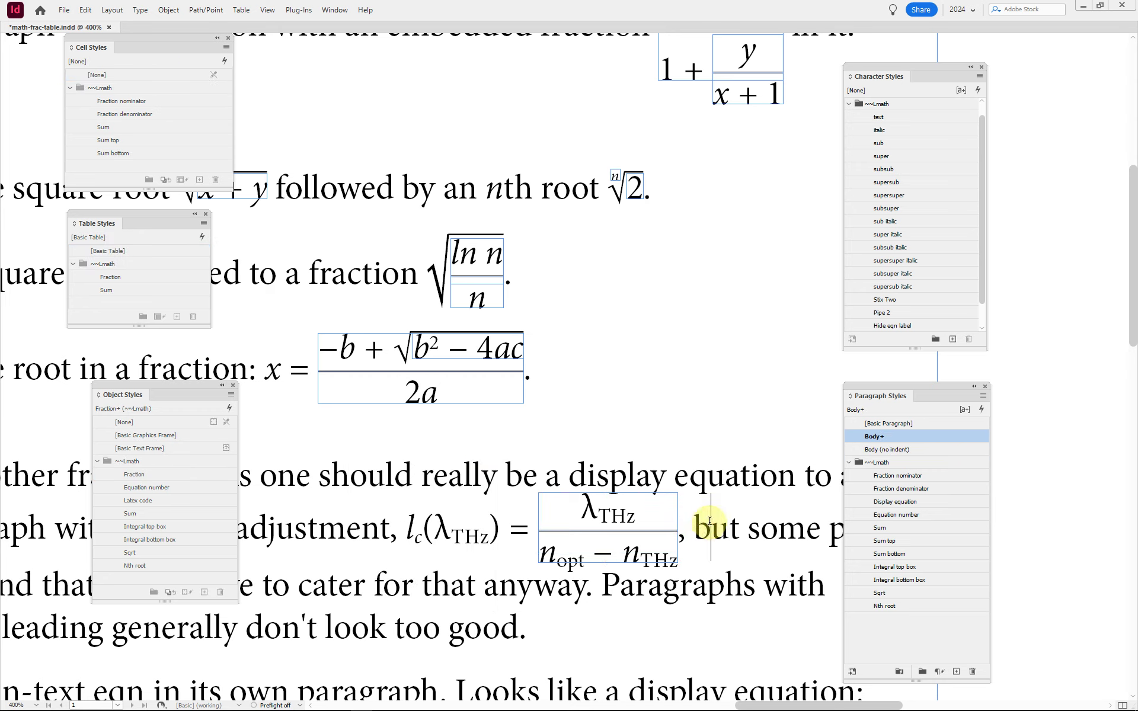
key(ctrl+t)
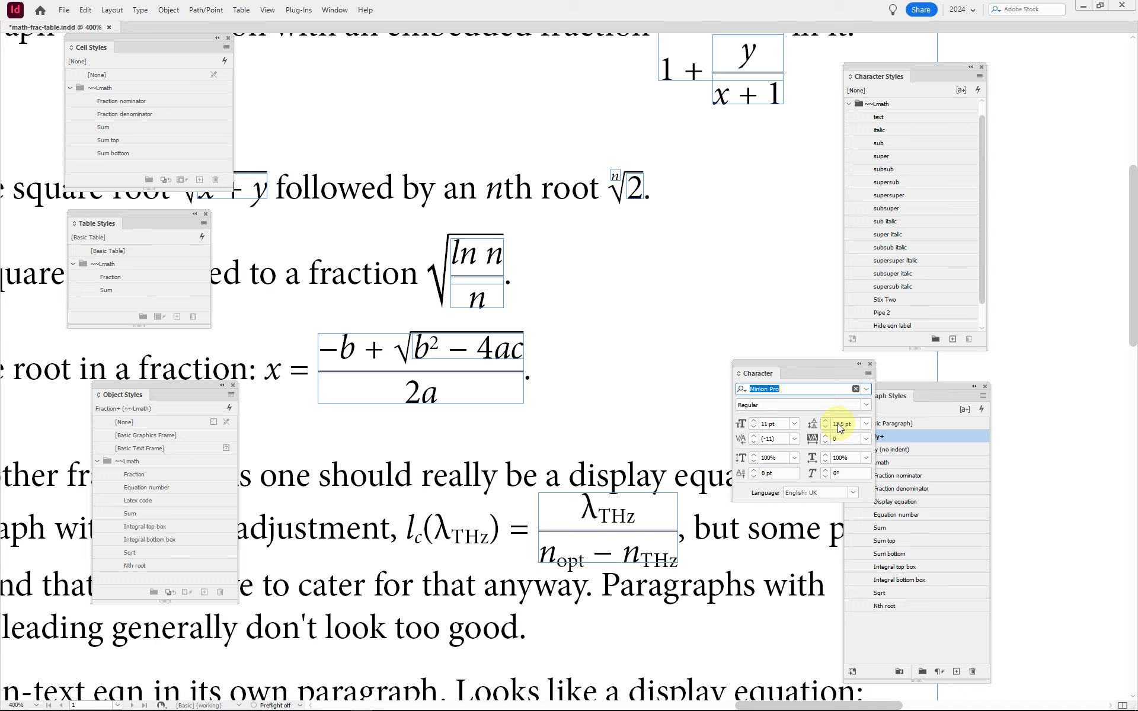
click(681, 529)
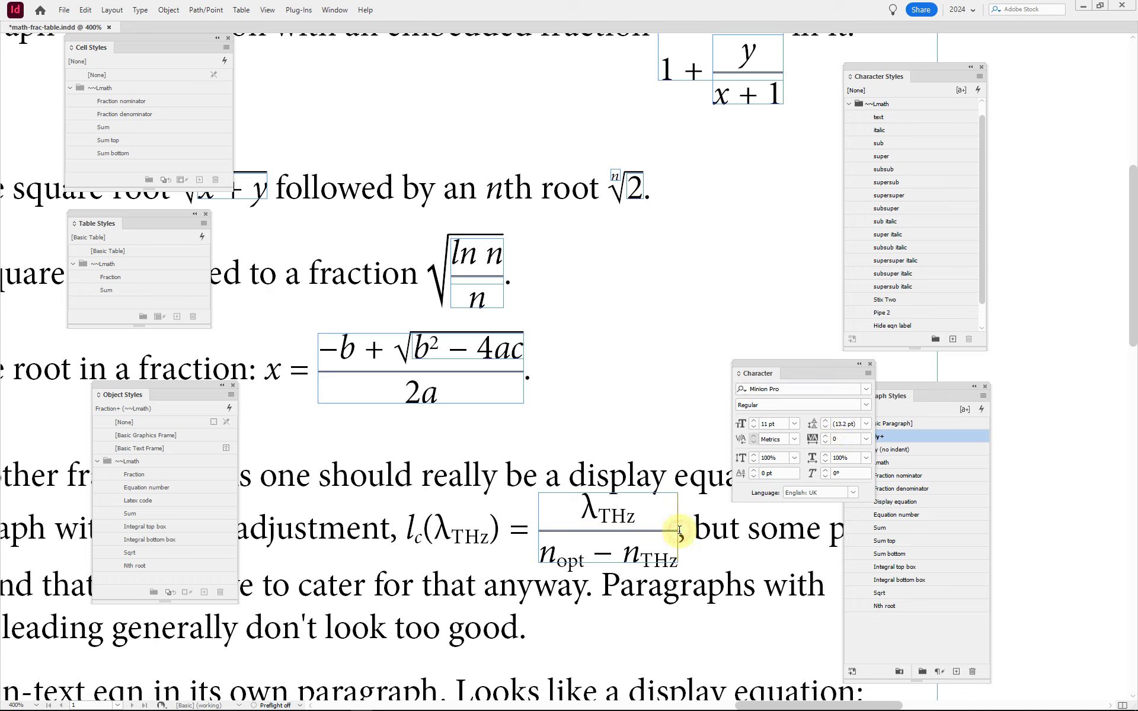
drag(679, 529, 591, 529)
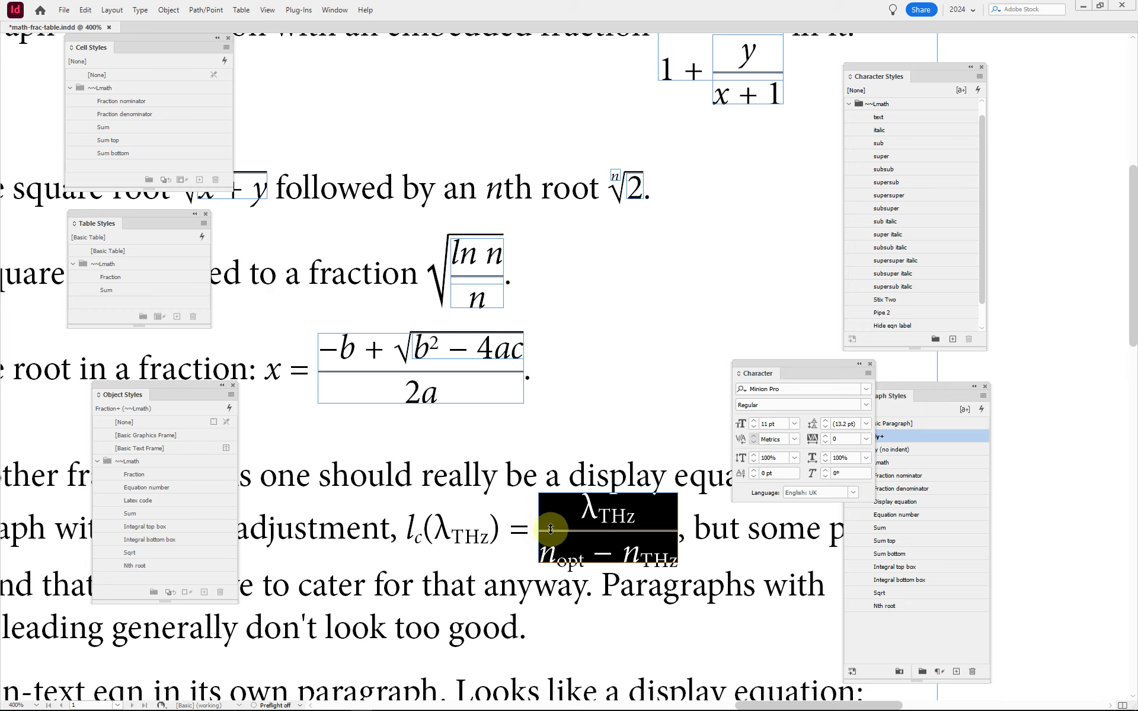
click(655, 537)
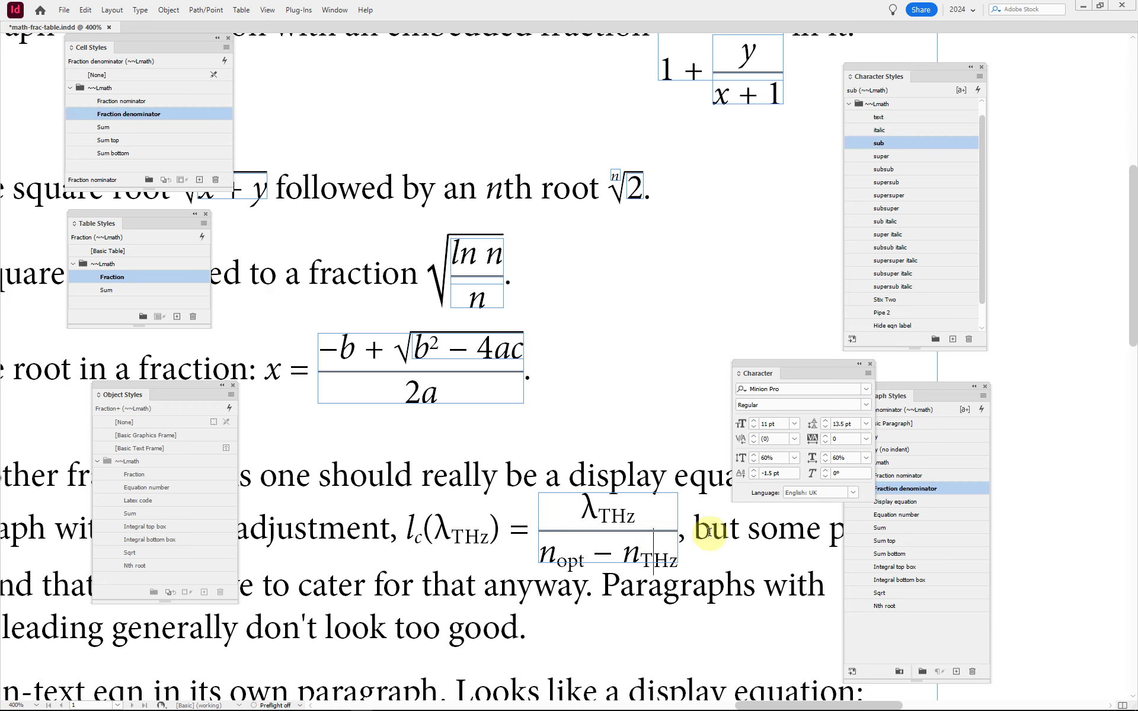
click(869, 364)
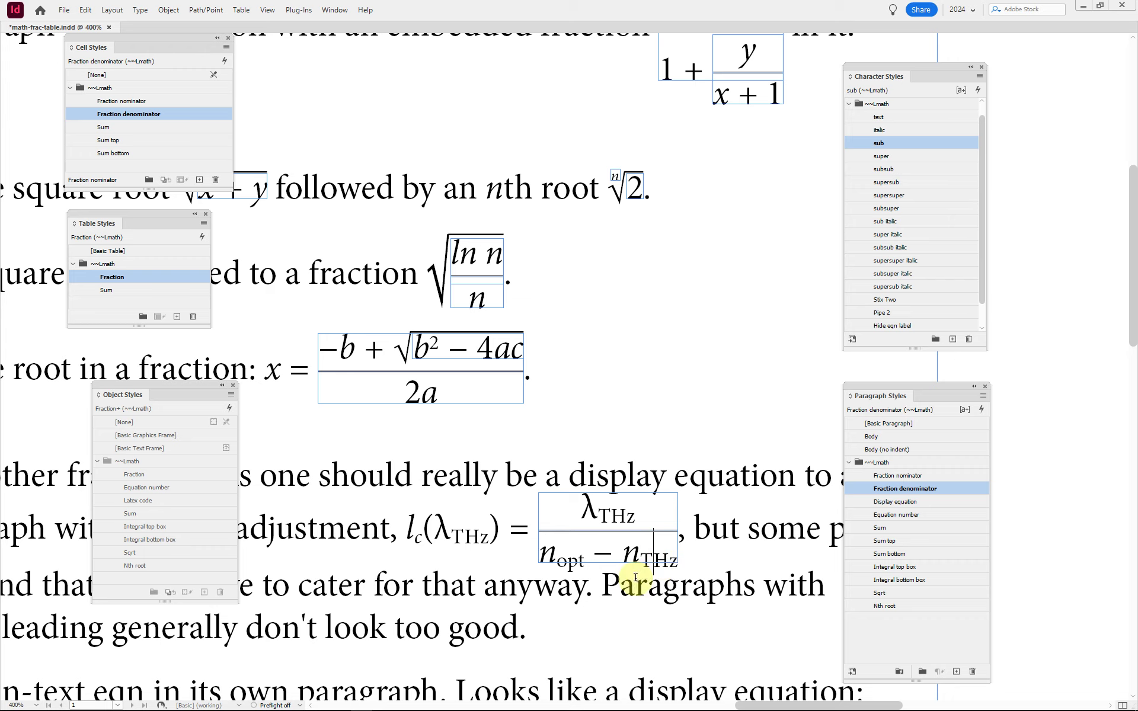
Inspect the paragraph and character styles of the first unnumbered display equation at the subscript of x.
scroll(453, 578, down, 2)
key(ctrl+minus)
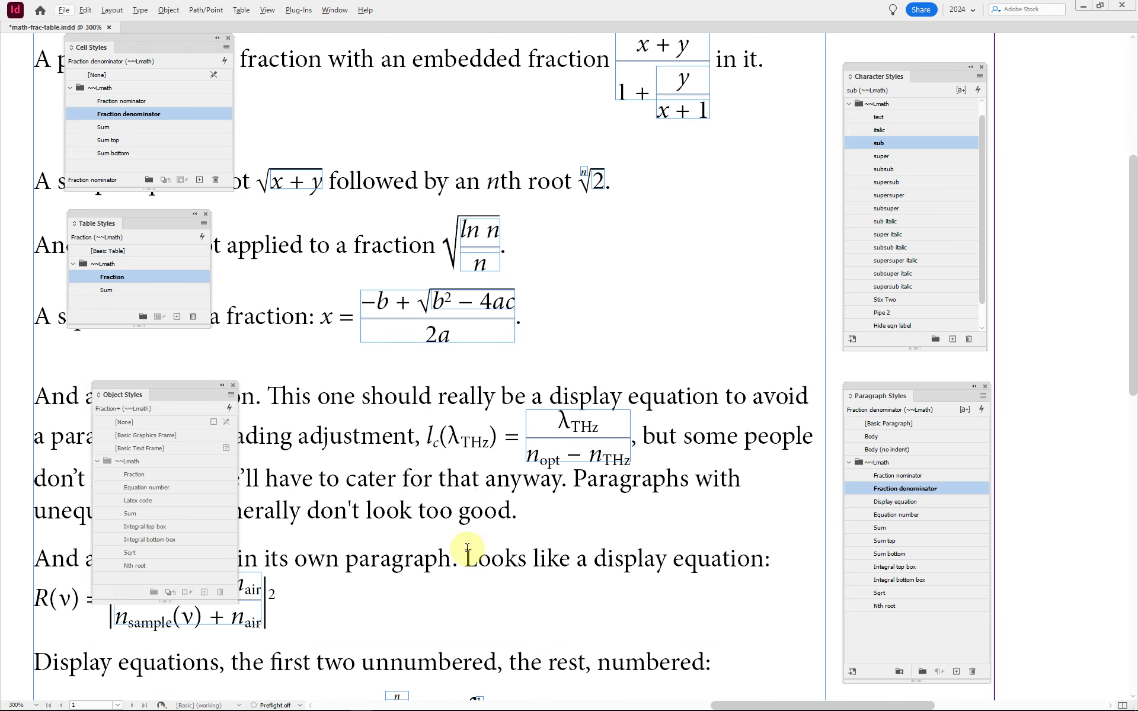
scroll(467, 548, down, 5)
scroll(462, 457, left, 4)
scroll(465, 457, right, 1)
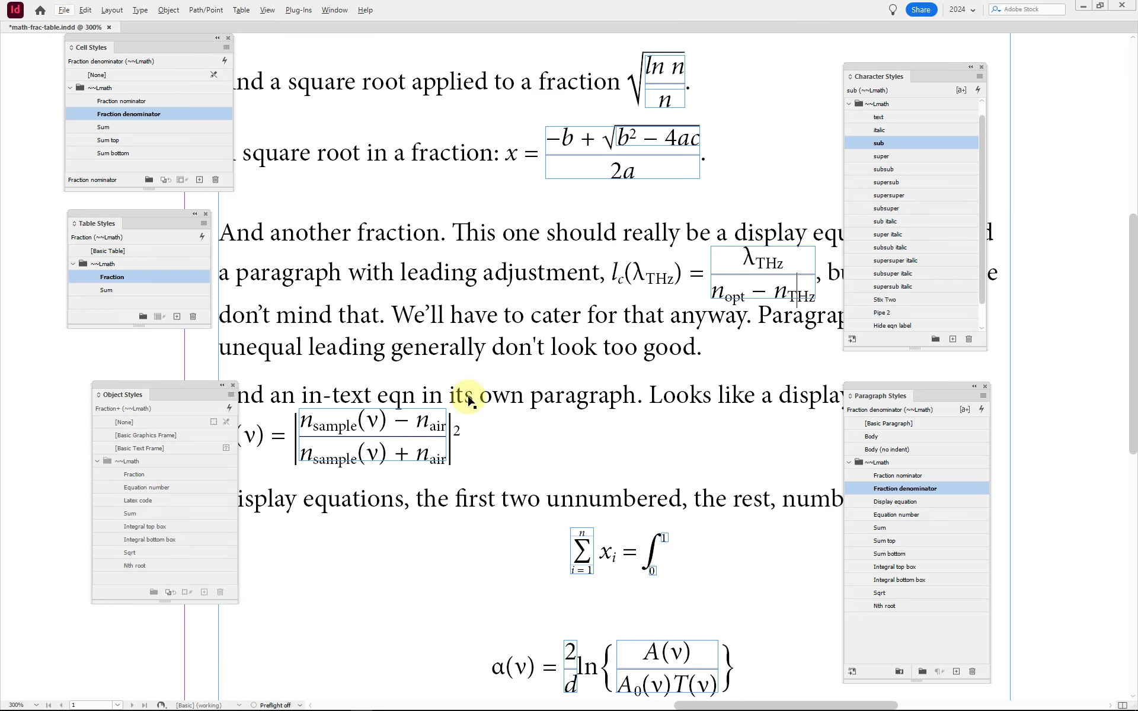
scroll(468, 401, down, 3)
scroll(516, 381, right, 3)
scroll(528, 355, left, 2)
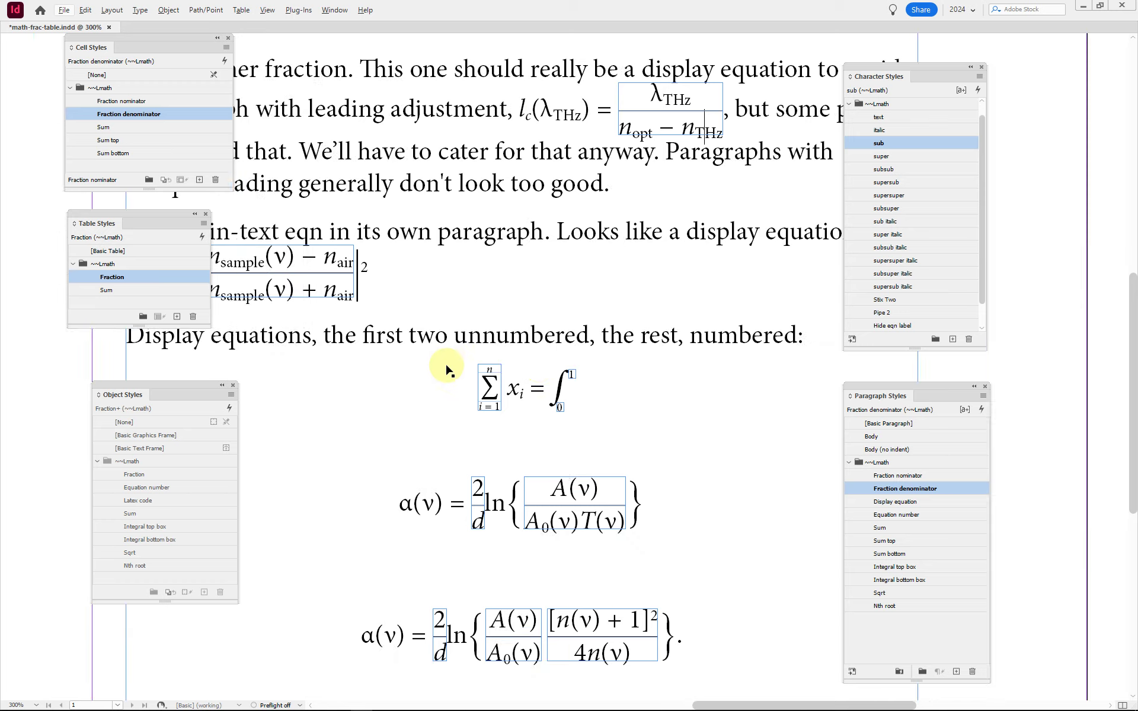
scroll(521, 388, up, 2)
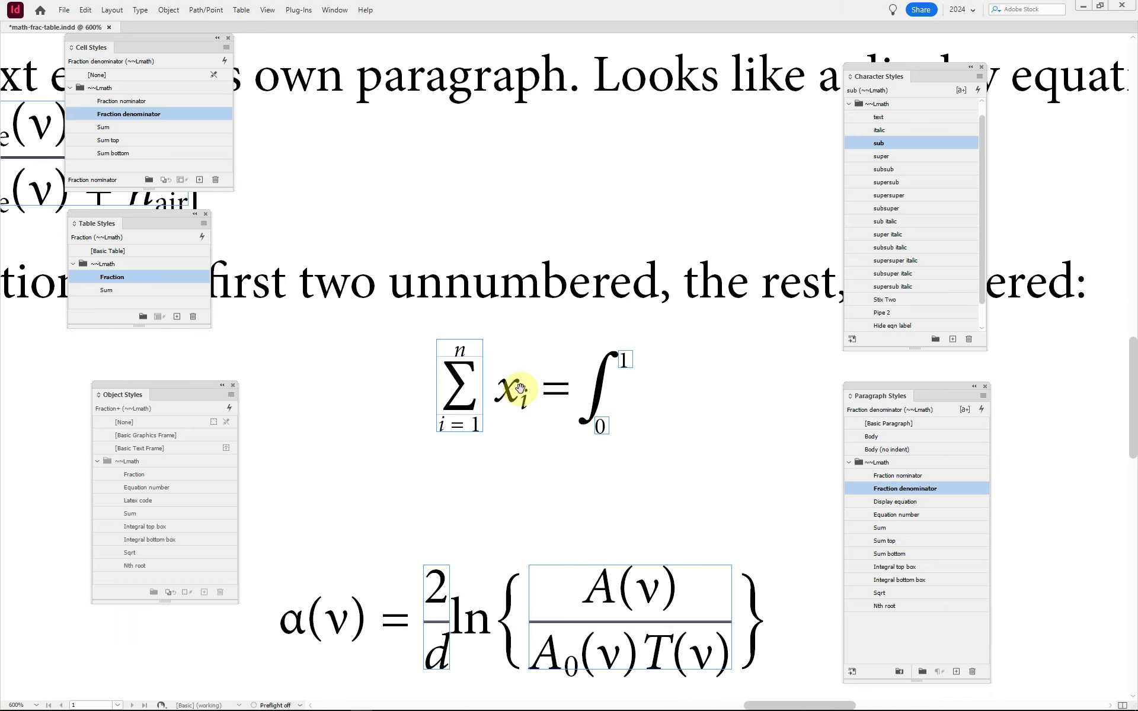
click(531, 387)
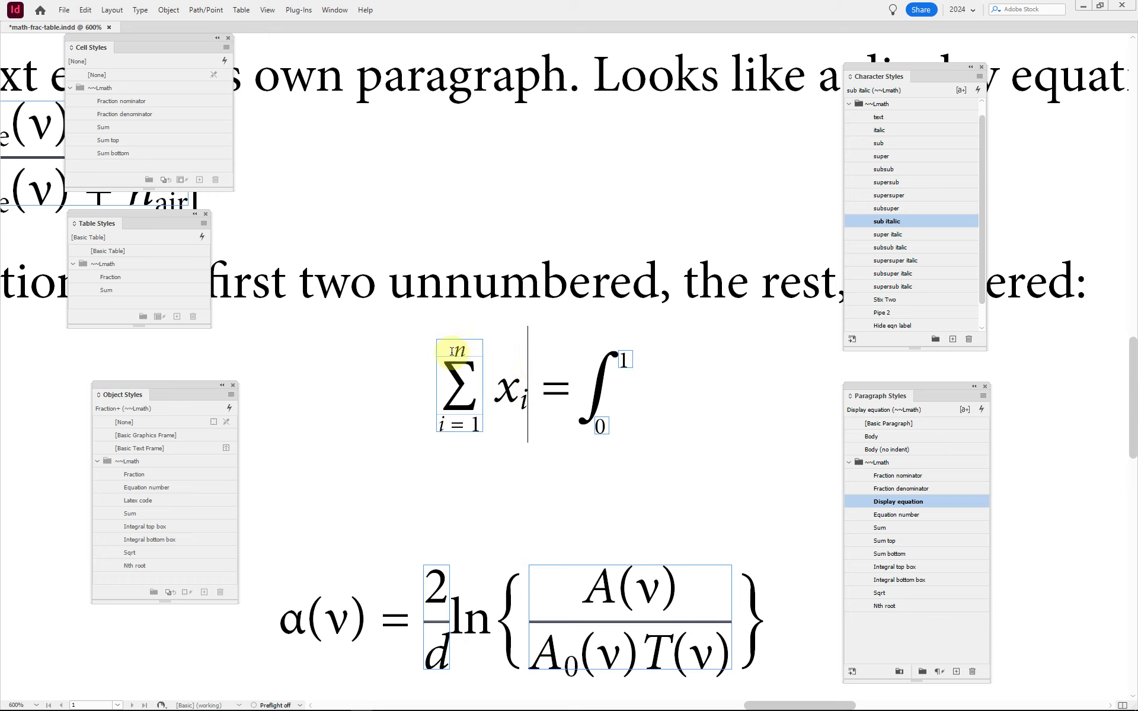
Inspect the cell, table and paragraph styles of the sum sign and its upper and lower limits, plus the frame's object style.
click(453, 383)
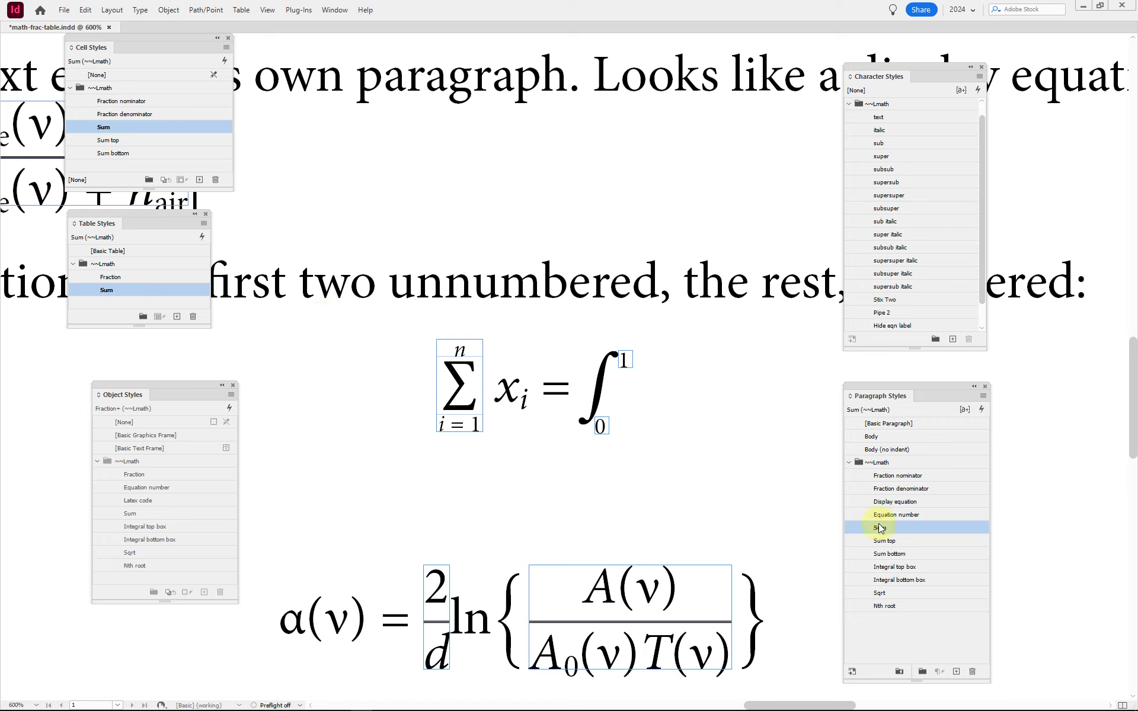
click(475, 346)
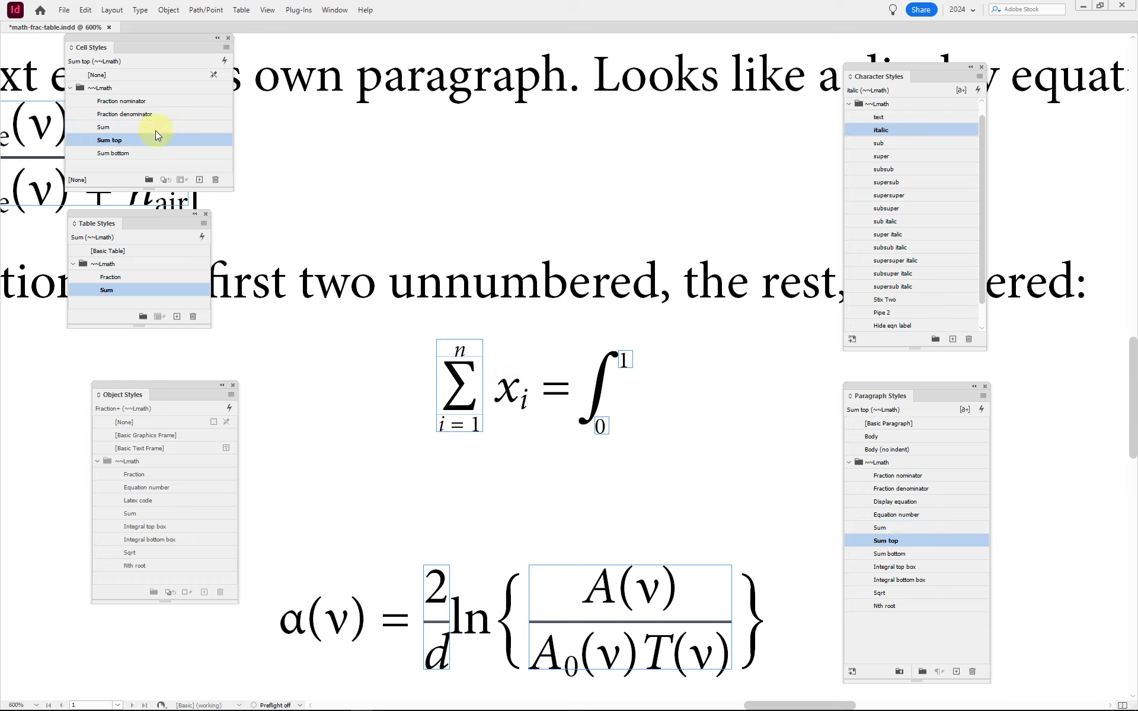
click(454, 375)
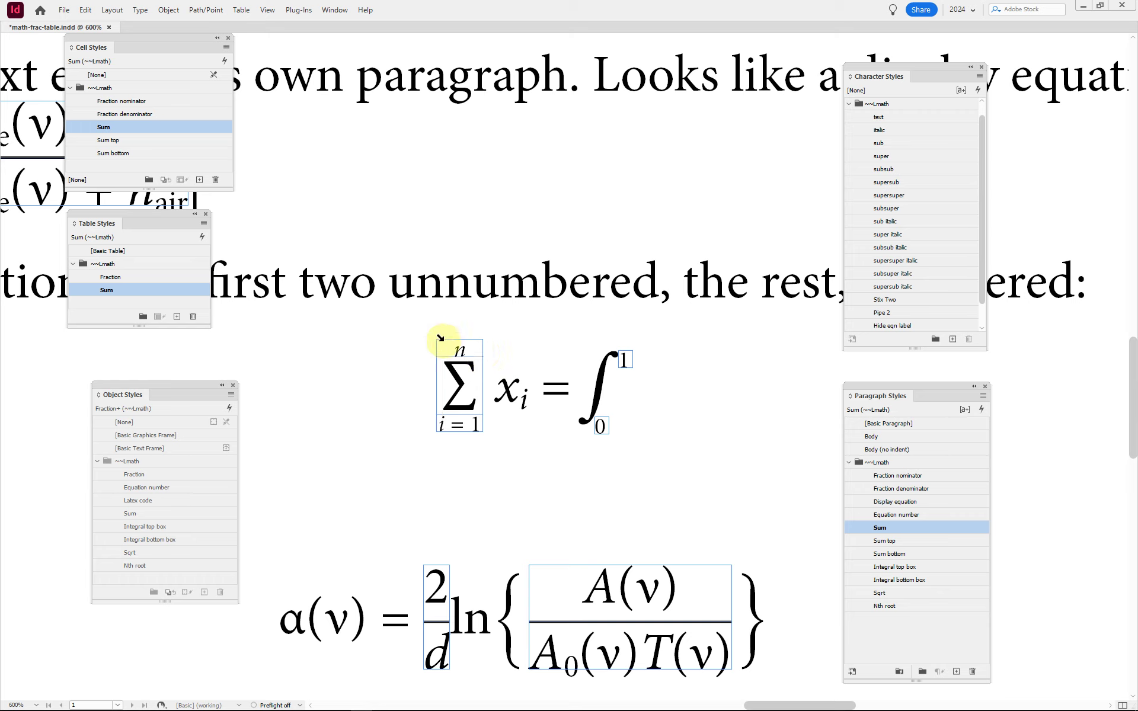
click(457, 348)
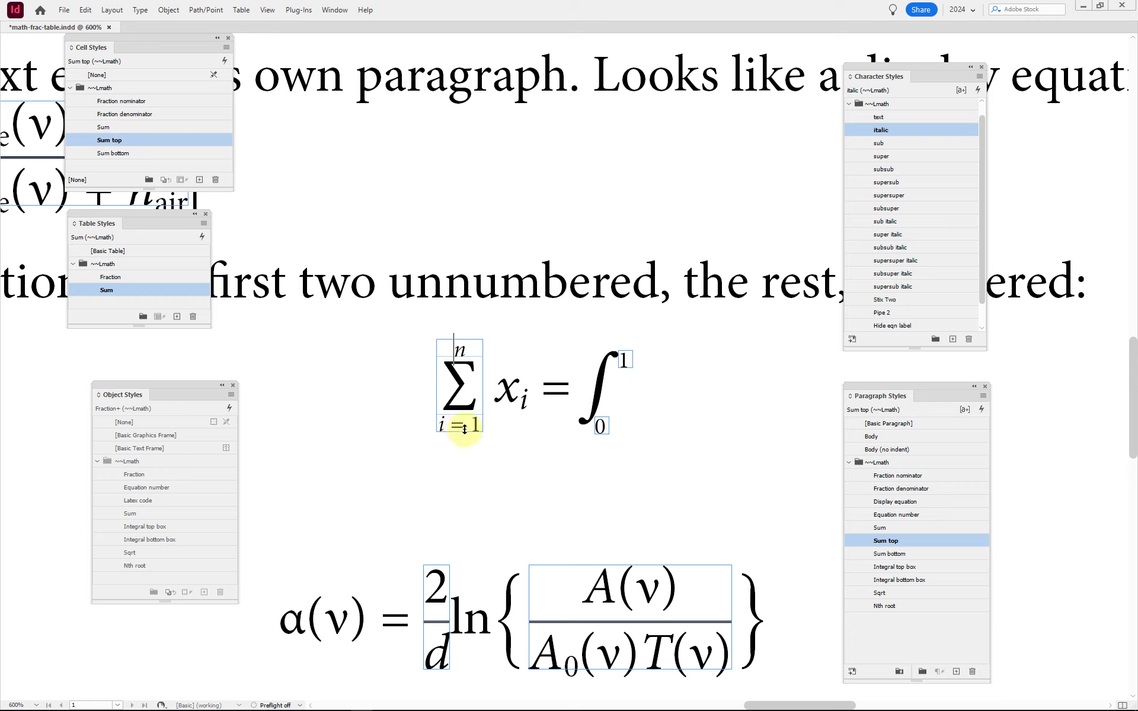
click(462, 422)
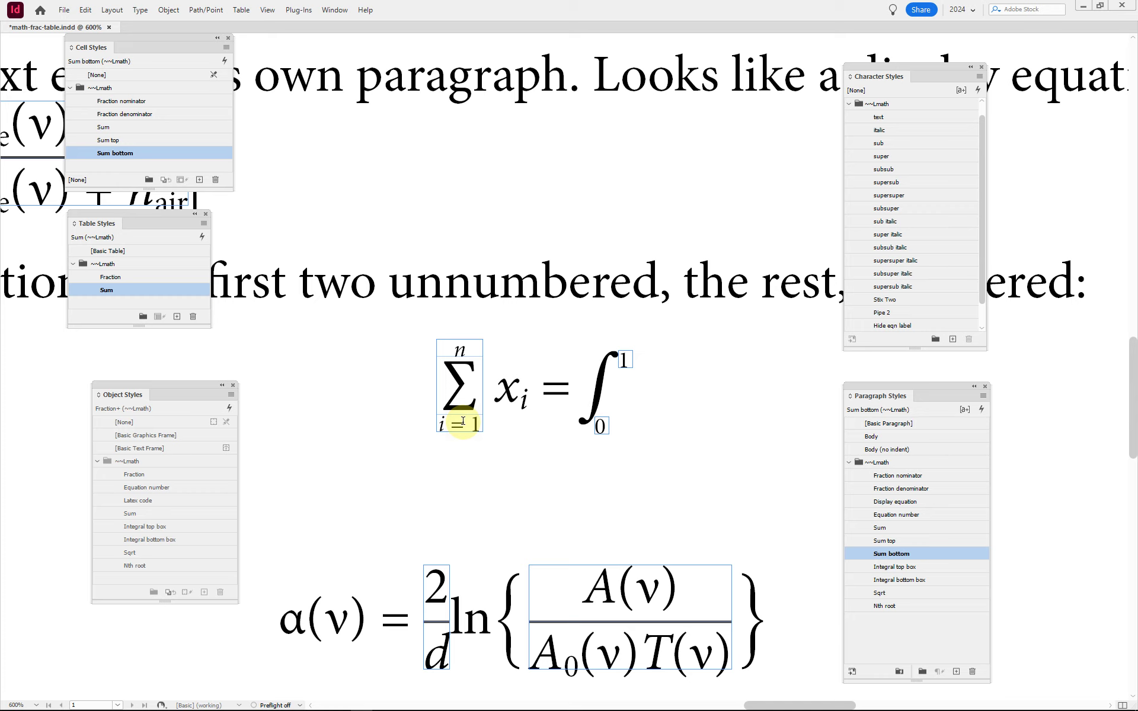
key(Escape)
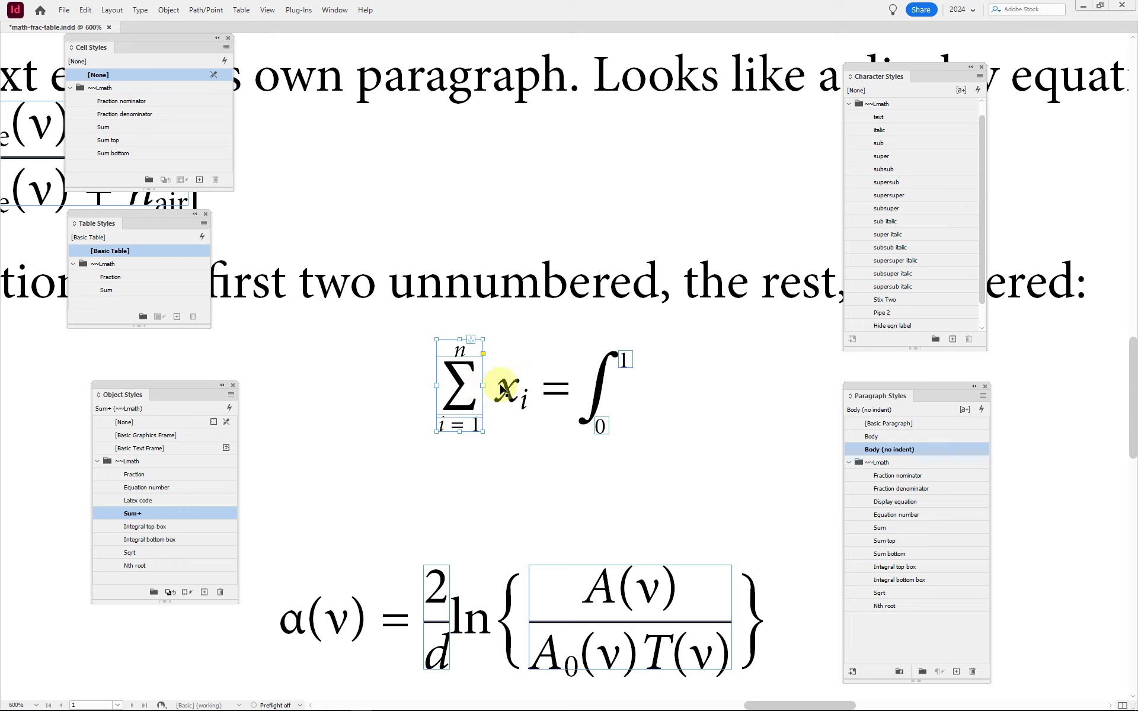
Select the integral sign and examine its character style and character formatting, leaving text editing when done.
click(583, 390)
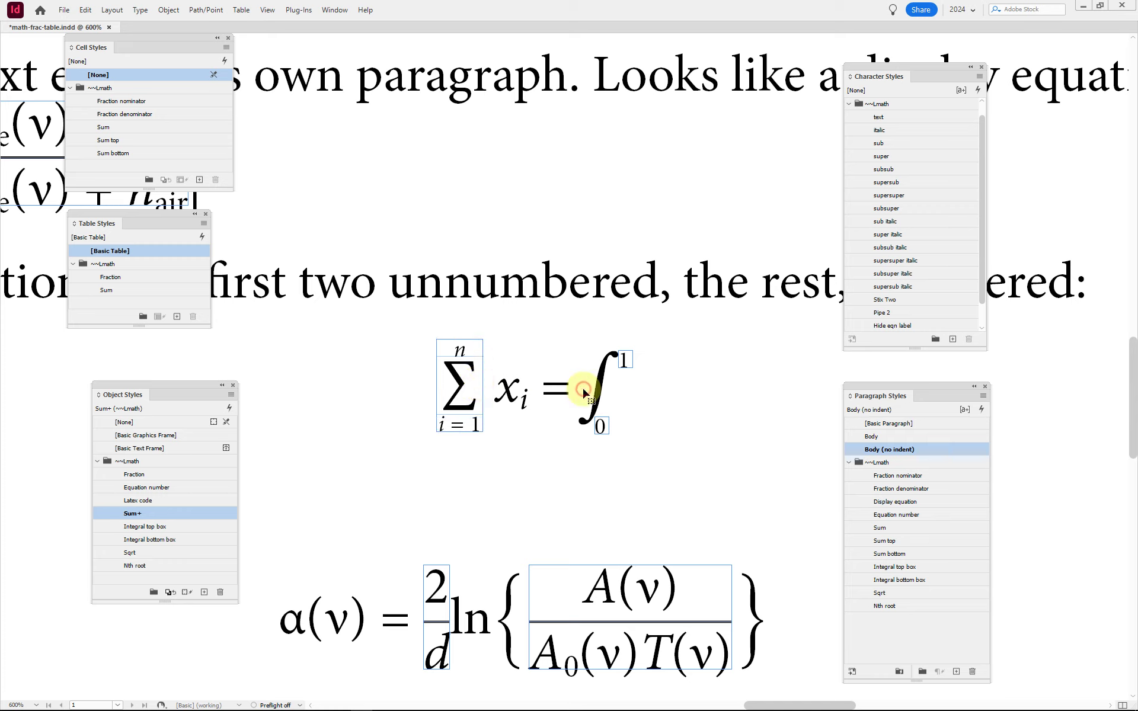
click(584, 391)
double_click(587, 383)
drag(587, 384, 607, 384)
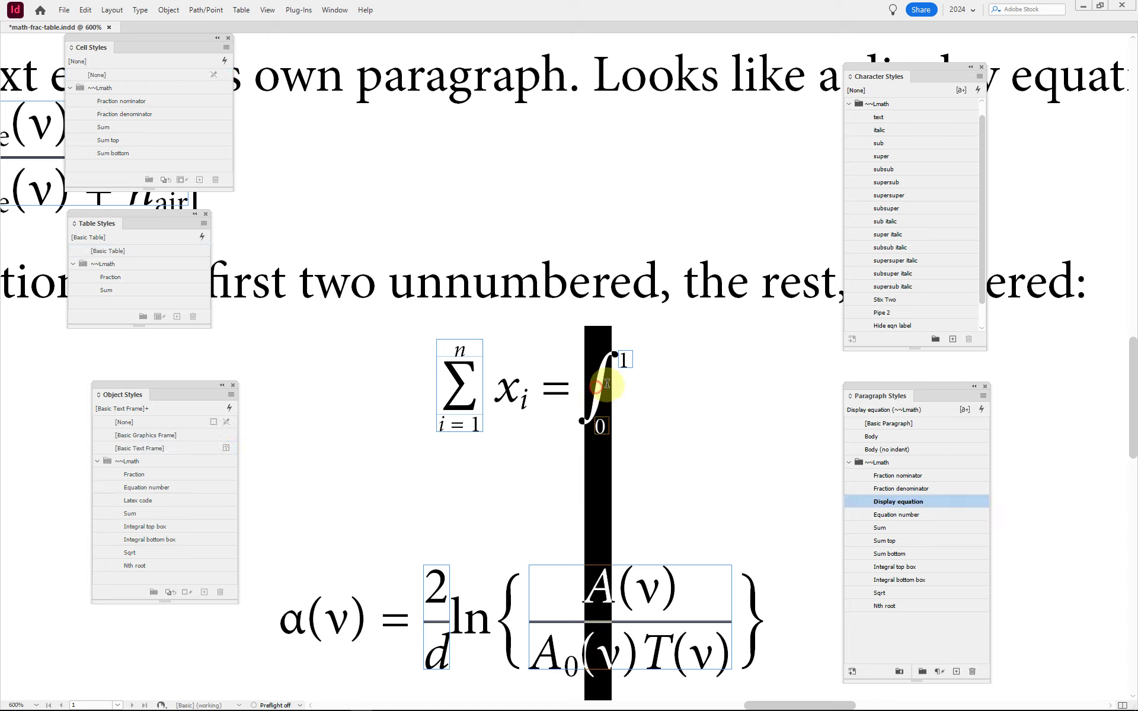
click(604, 383)
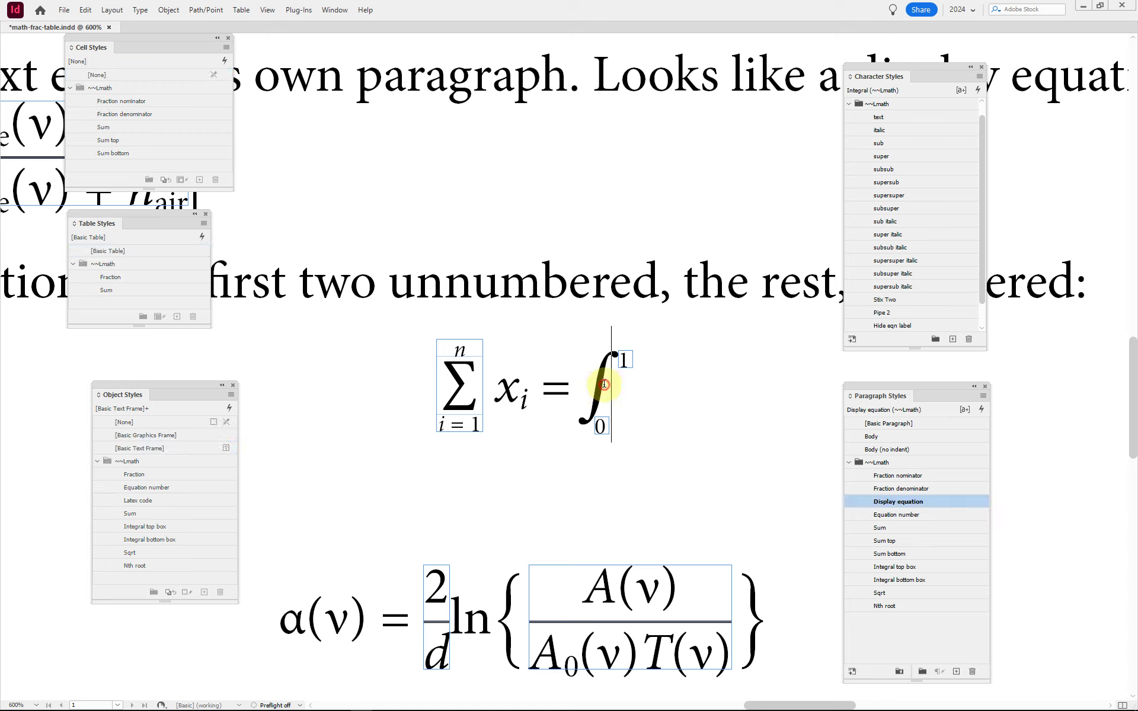
drag(586, 364, 607, 365)
key(ctrl+t)
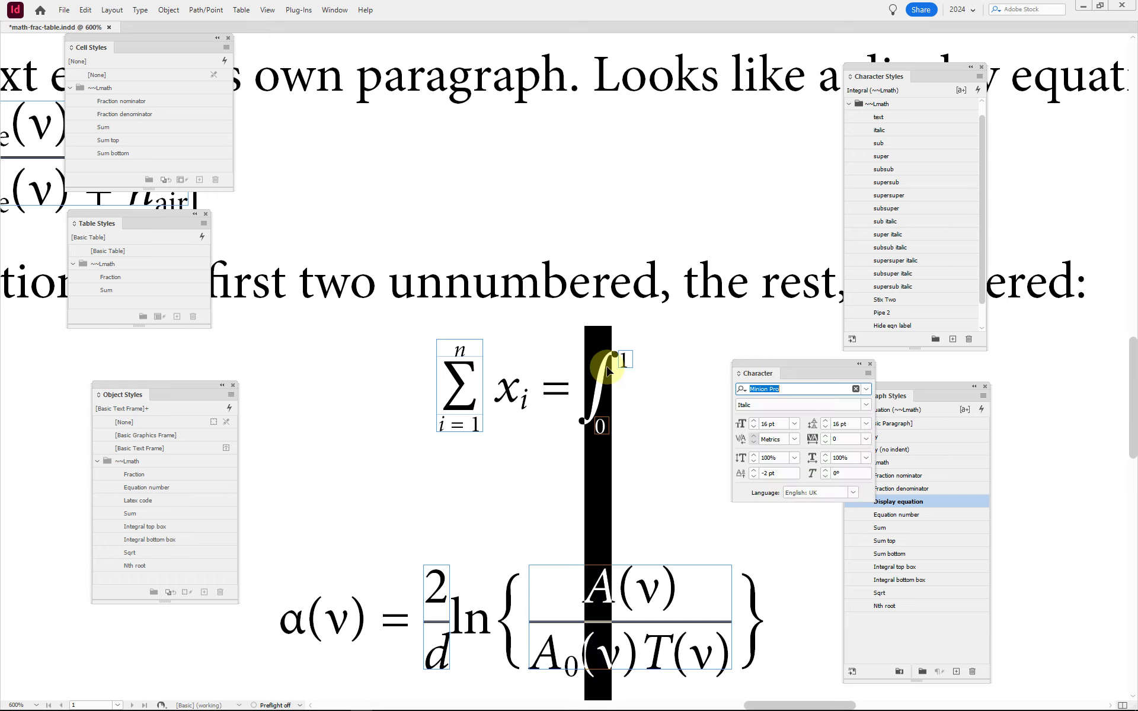
key(ctrl+t)
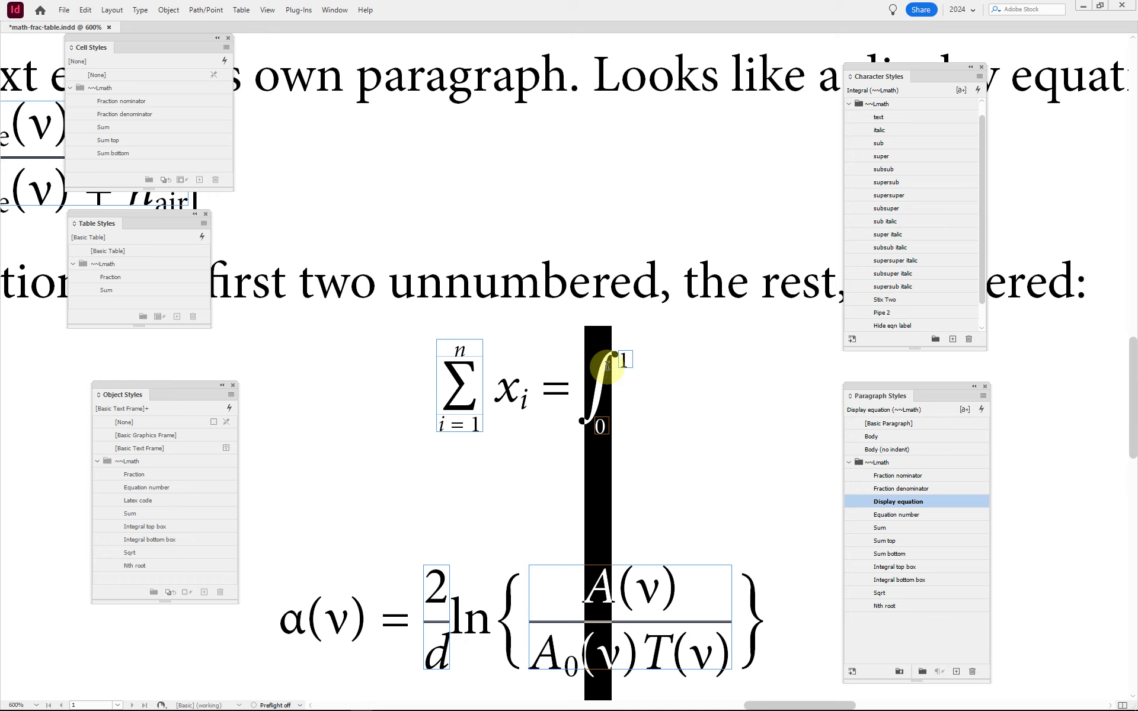
click(607, 365)
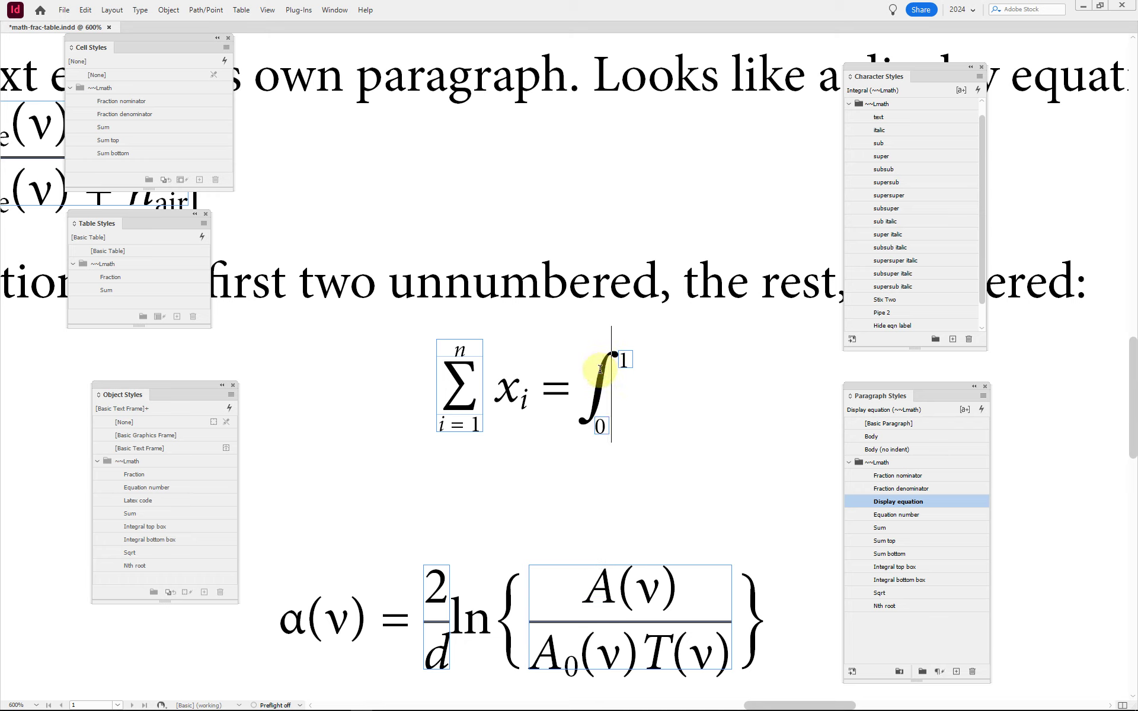
key(Escape)
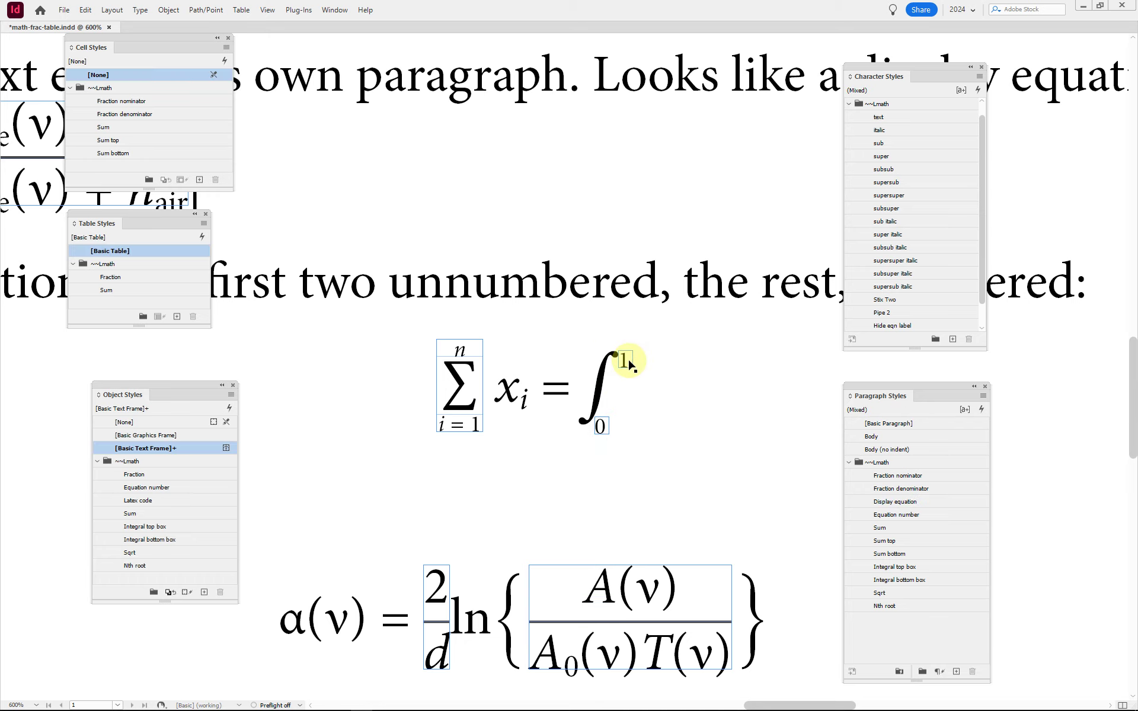
Inspect the styles of the integral's upper and lower limit frames and the upper frame's anchored object options.
click(627, 360)
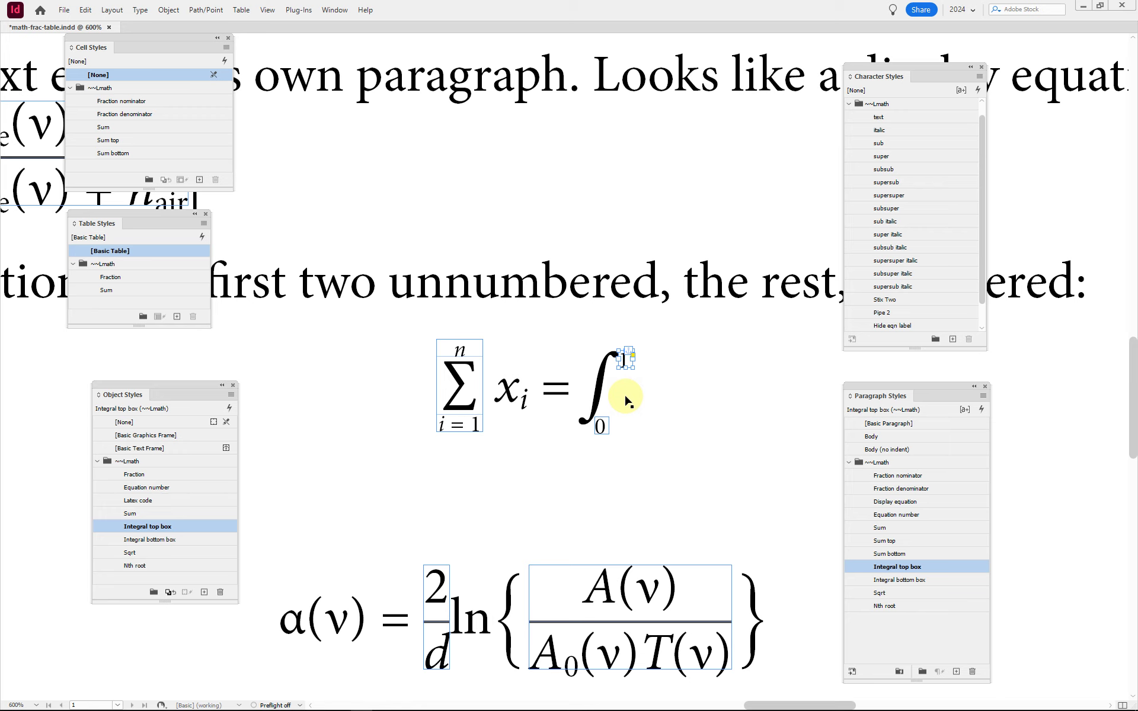
key(ctrl+alt+o)
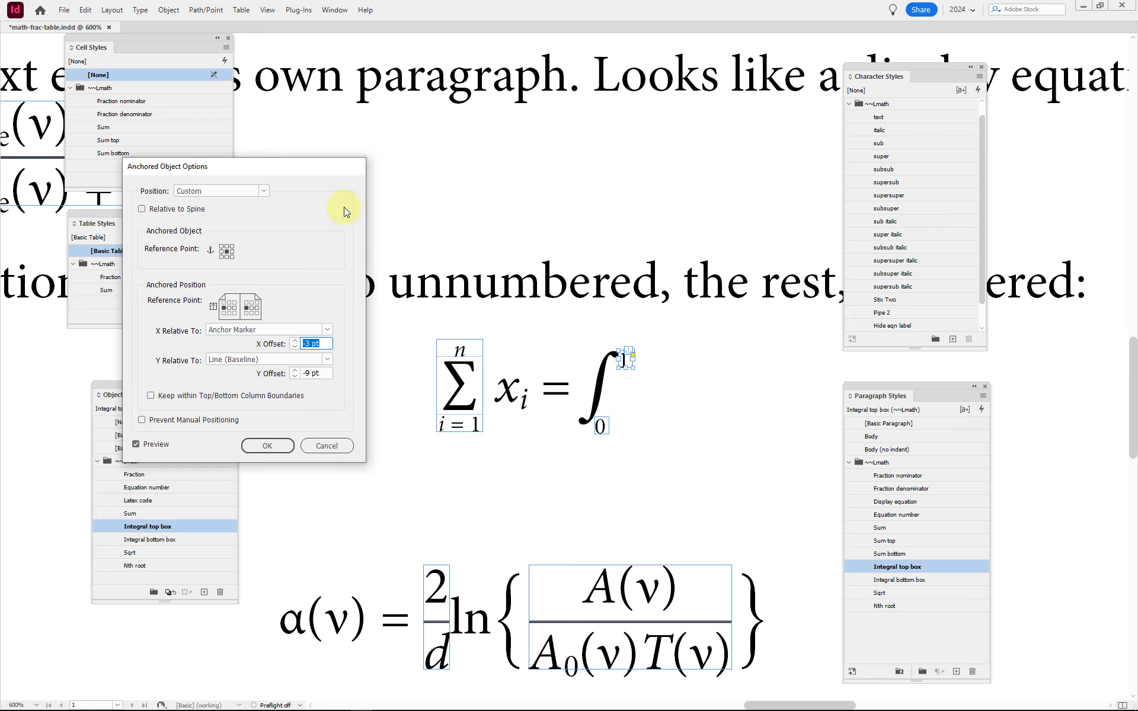
drag(254, 171, 287, 233)
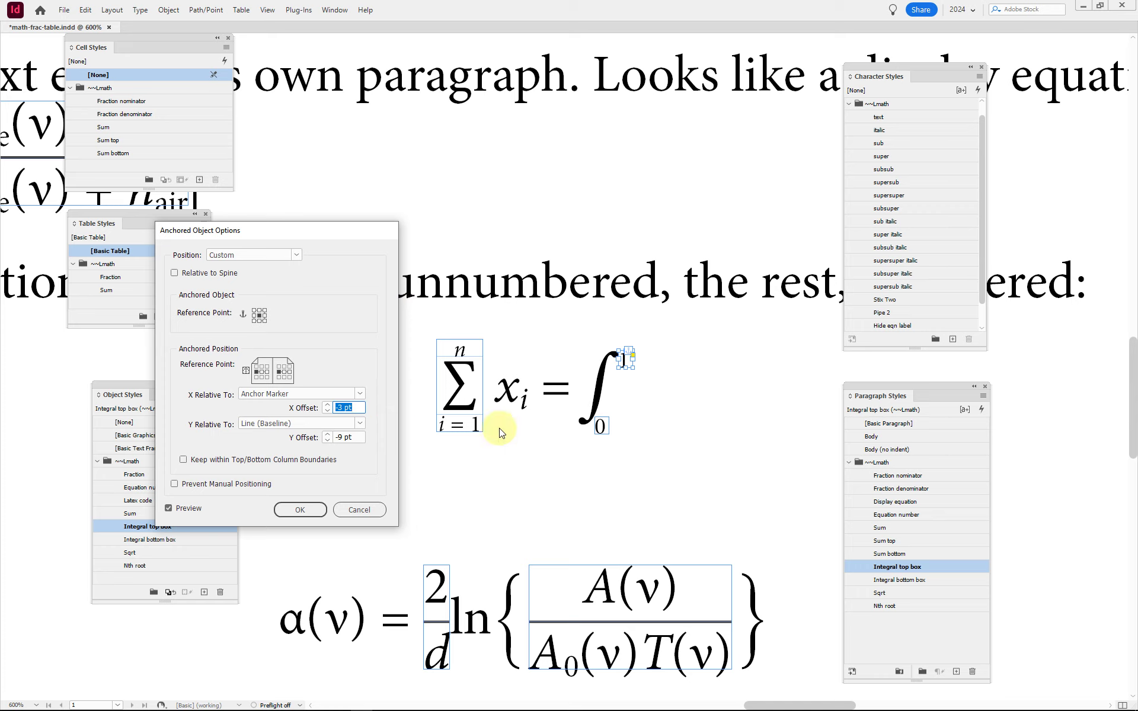
key(Return)
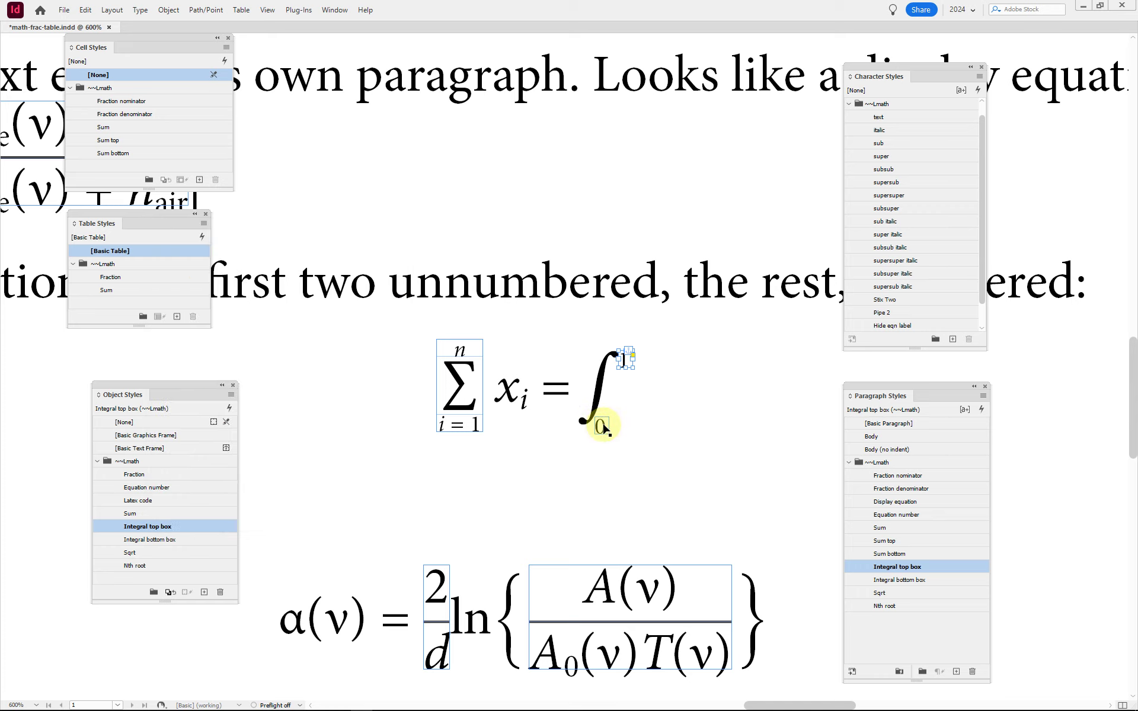
click(604, 429)
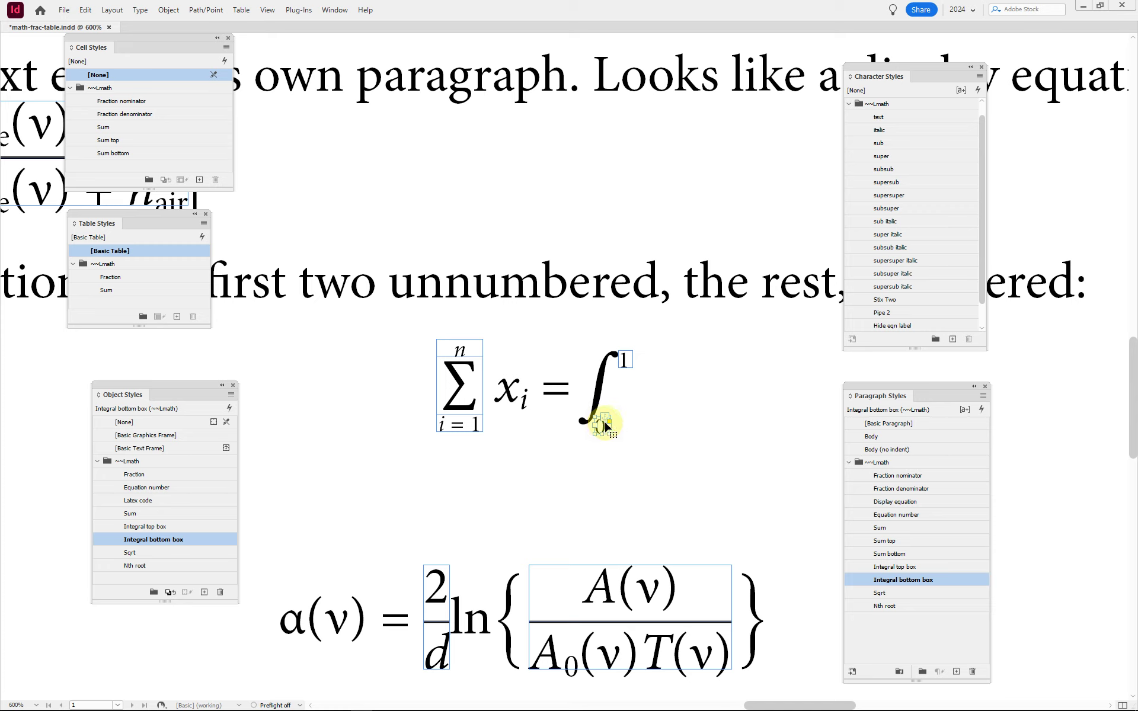
Shift the integral's upper limit frame slightly to the right and redefine the Integral top box object style to match it.
click(626, 360)
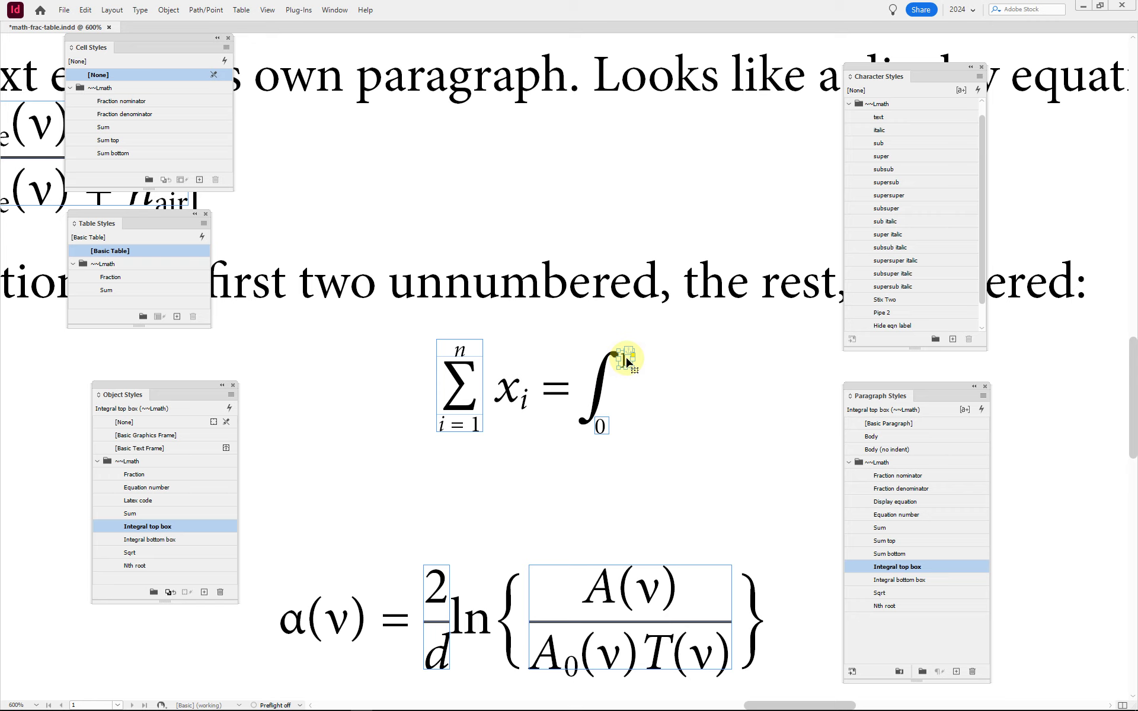
drag(627, 363, 628, 363)
right_click(628, 363)
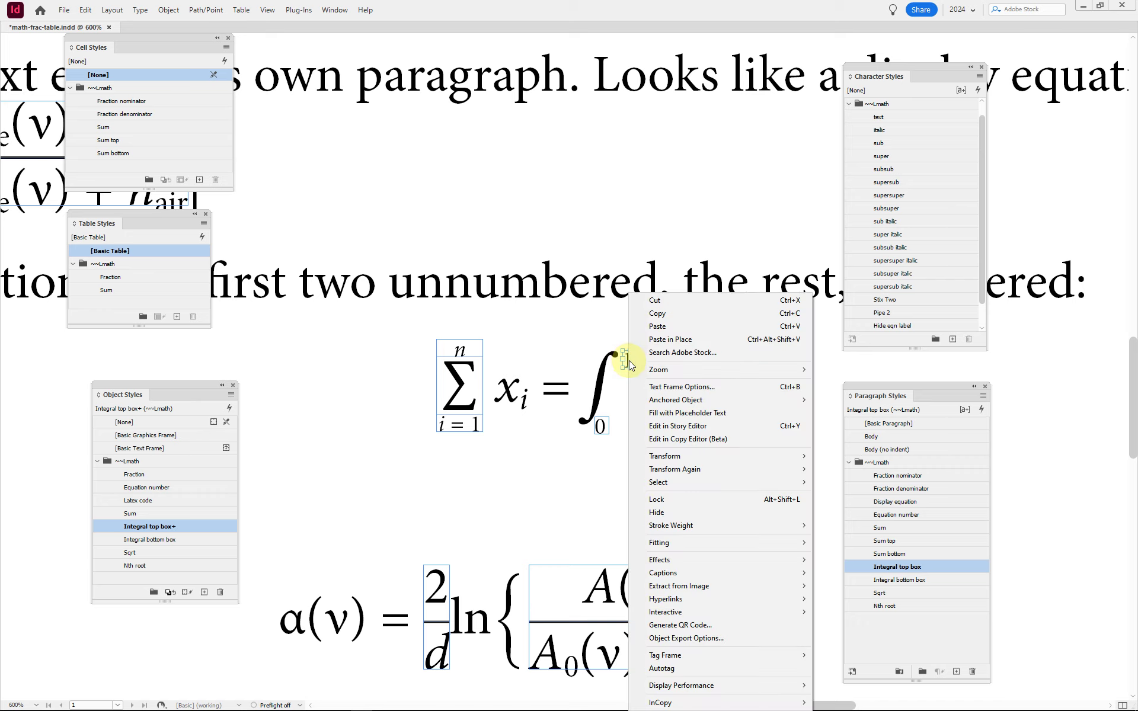
click(548, 332)
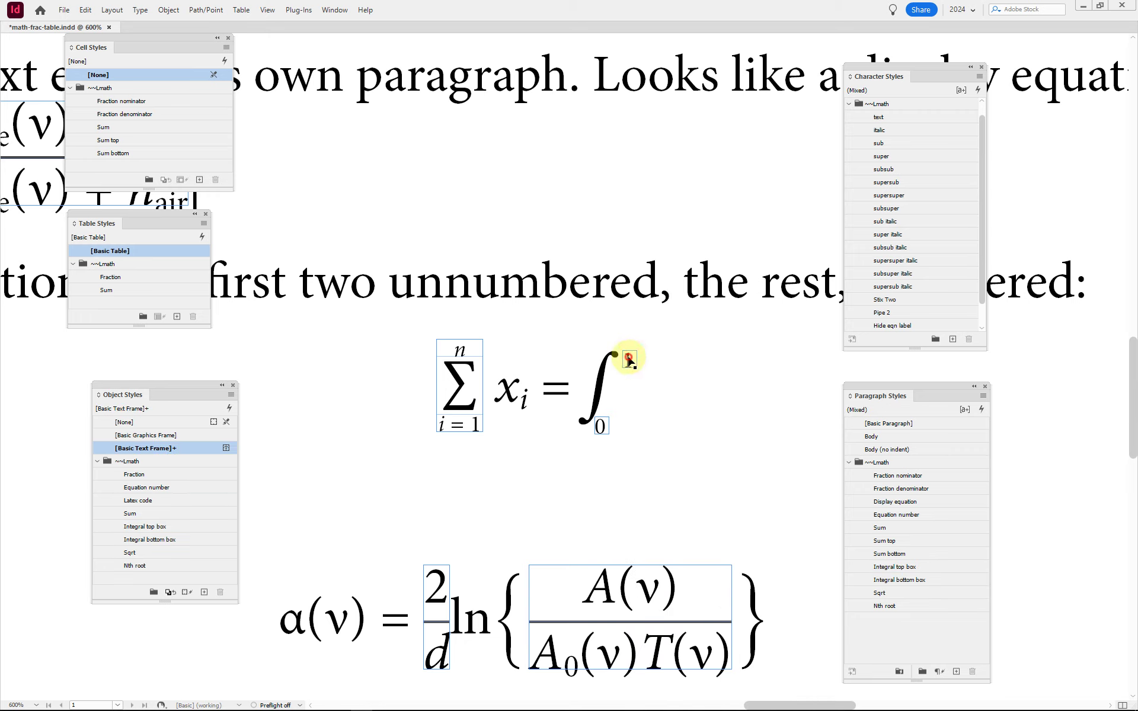
click(628, 360)
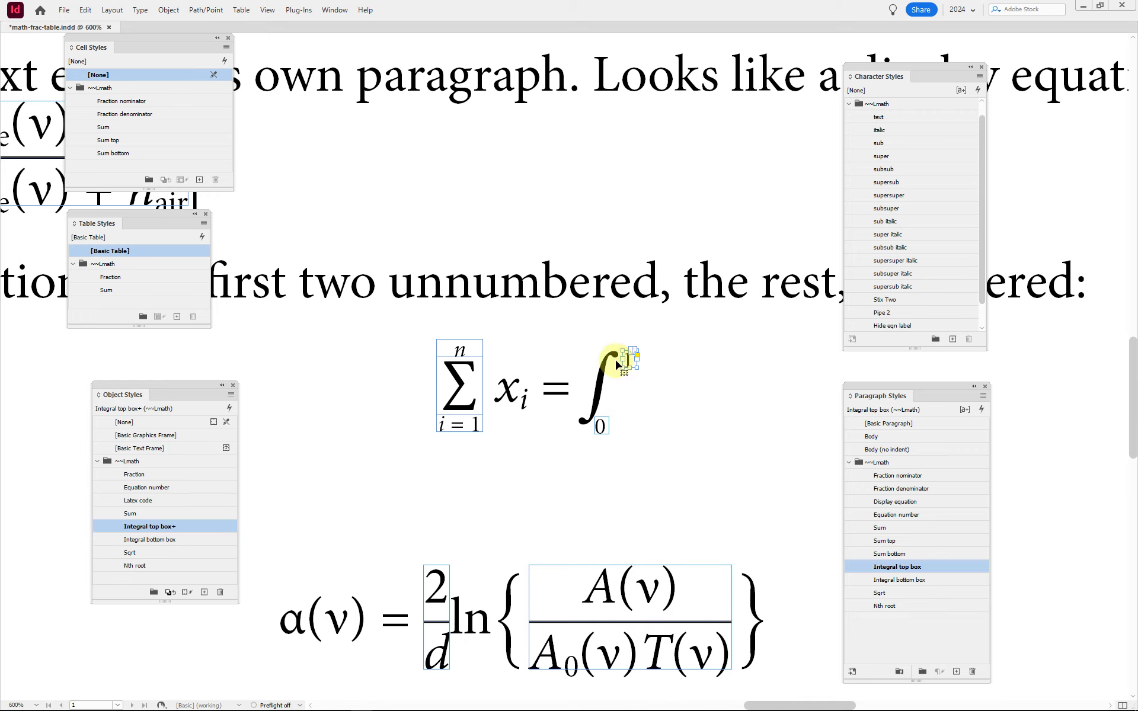
click(231, 394)
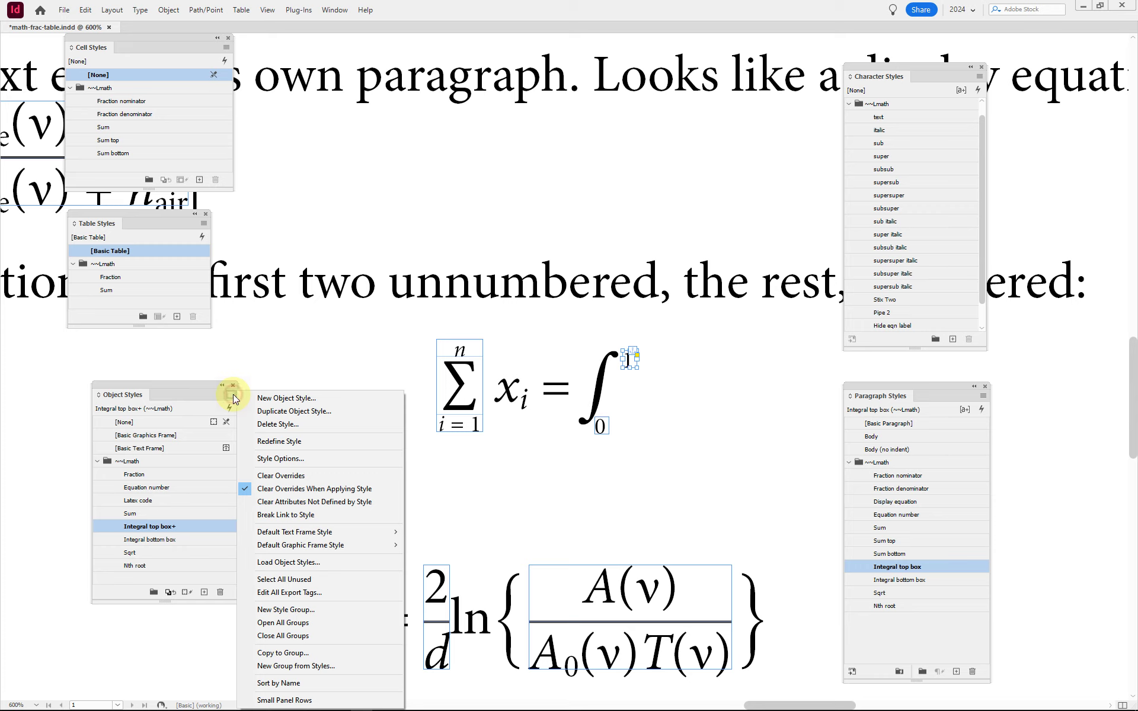
click(266, 442)
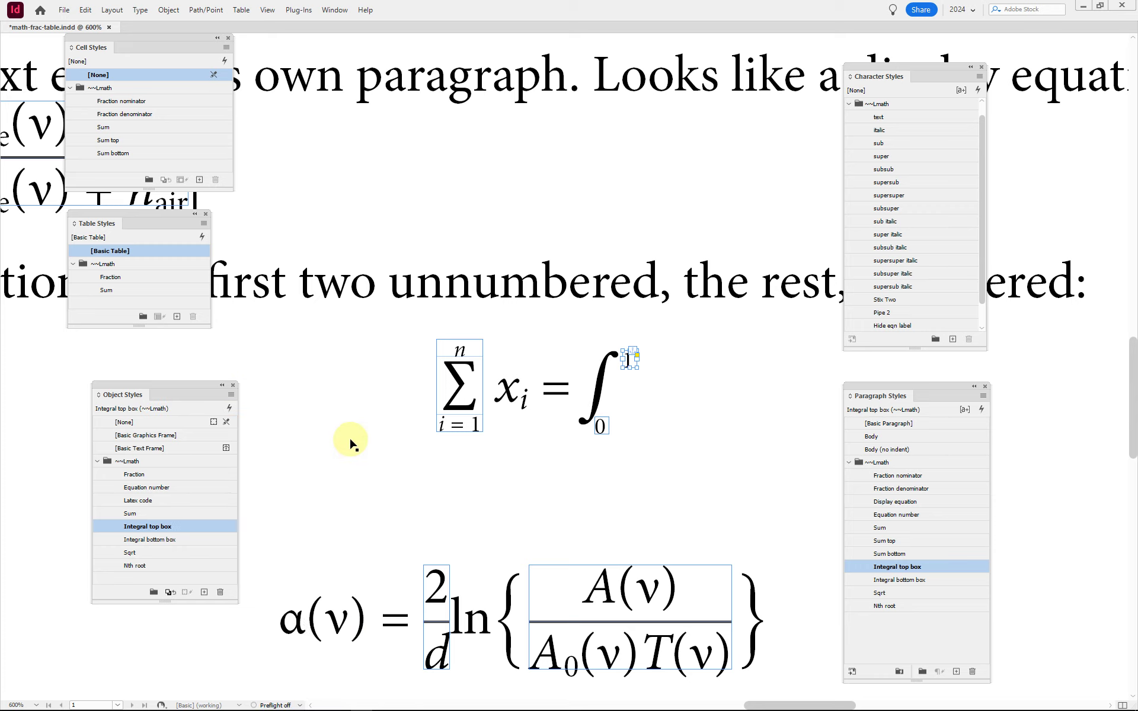
click(650, 441)
Examine the character style of the opening brace and the paragraph style at the start of the second display equation, then leave text editing.
scroll(651, 438, down, 3)
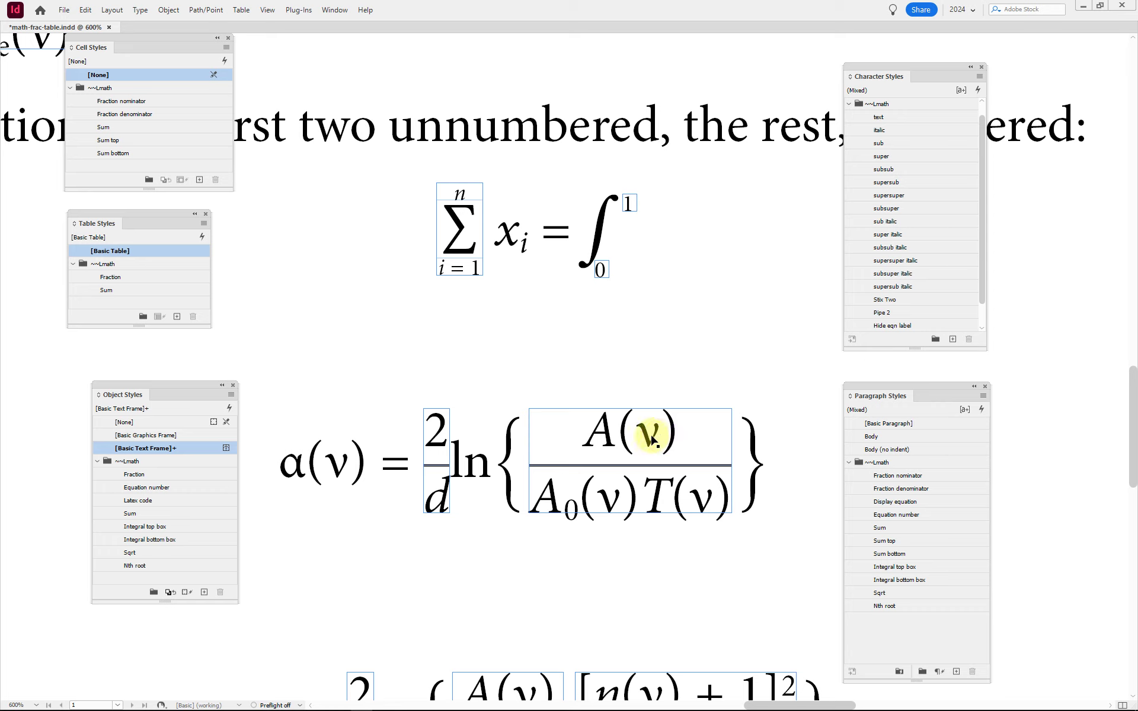
click(505, 459)
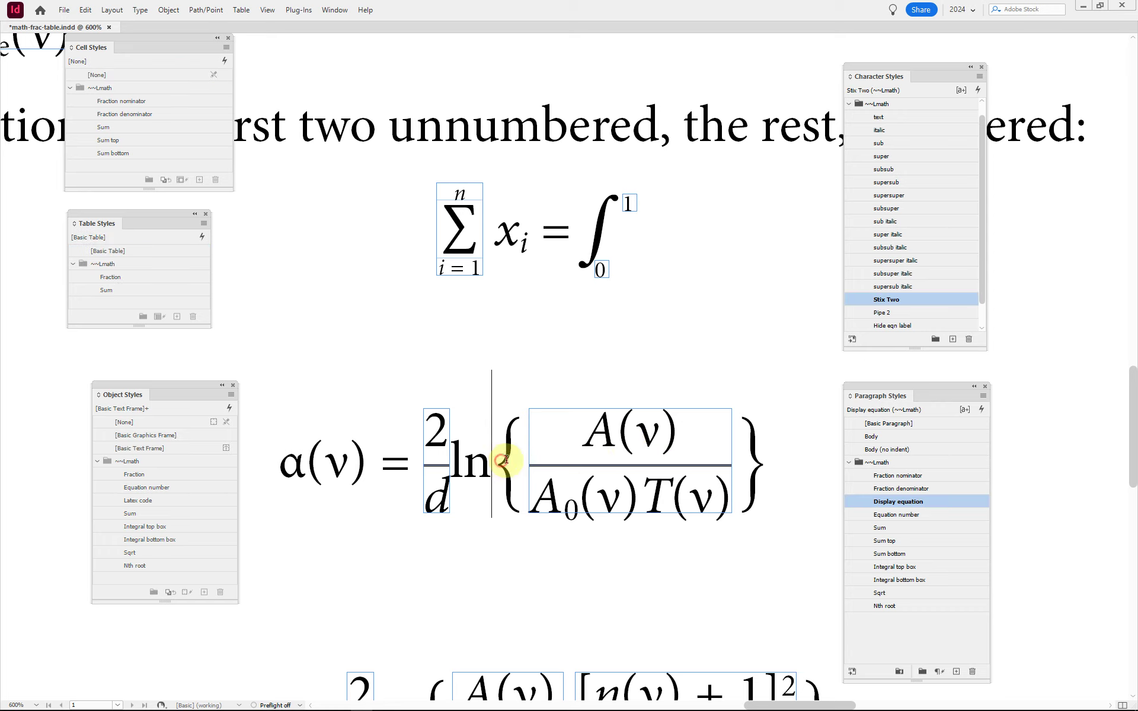
drag(505, 459, 513, 460)
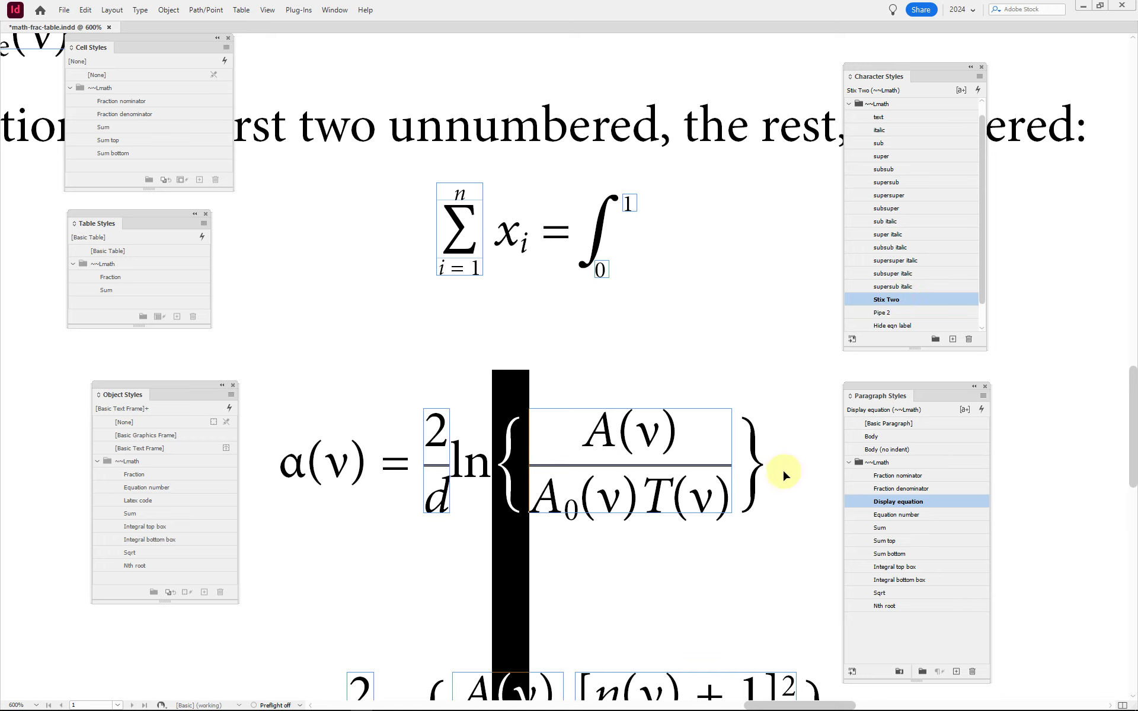
scroll(784, 469, right, 2)
scroll(720, 465, down, 5)
click(674, 461)
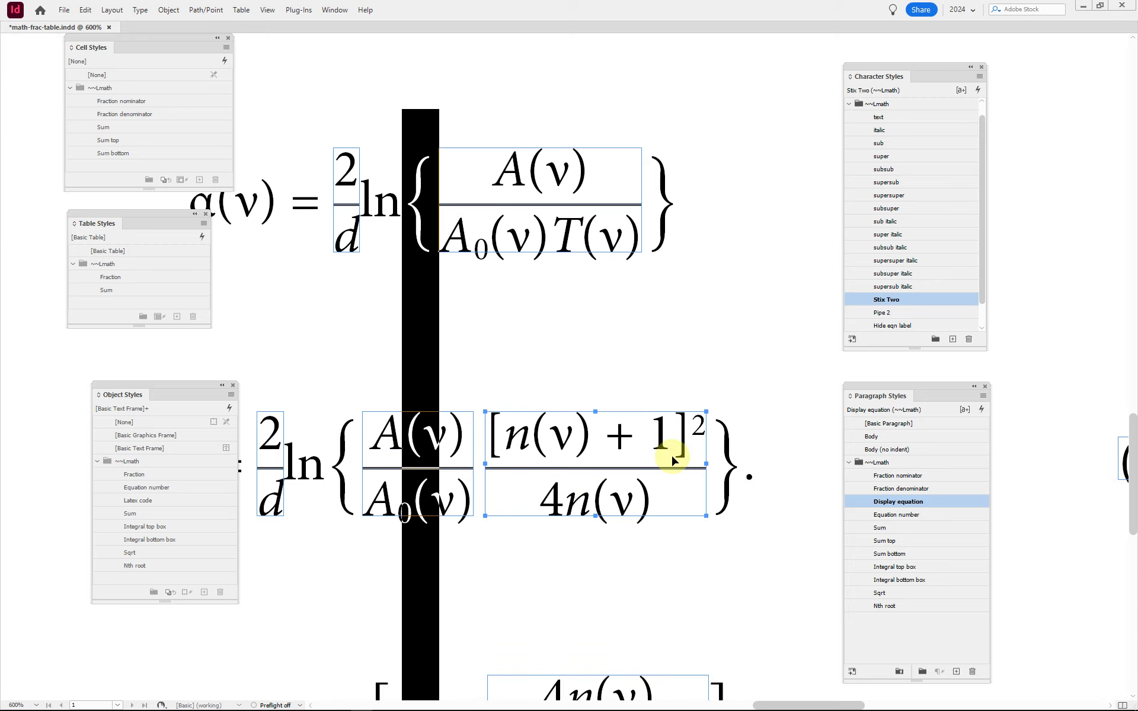
scroll(674, 461, left, 2)
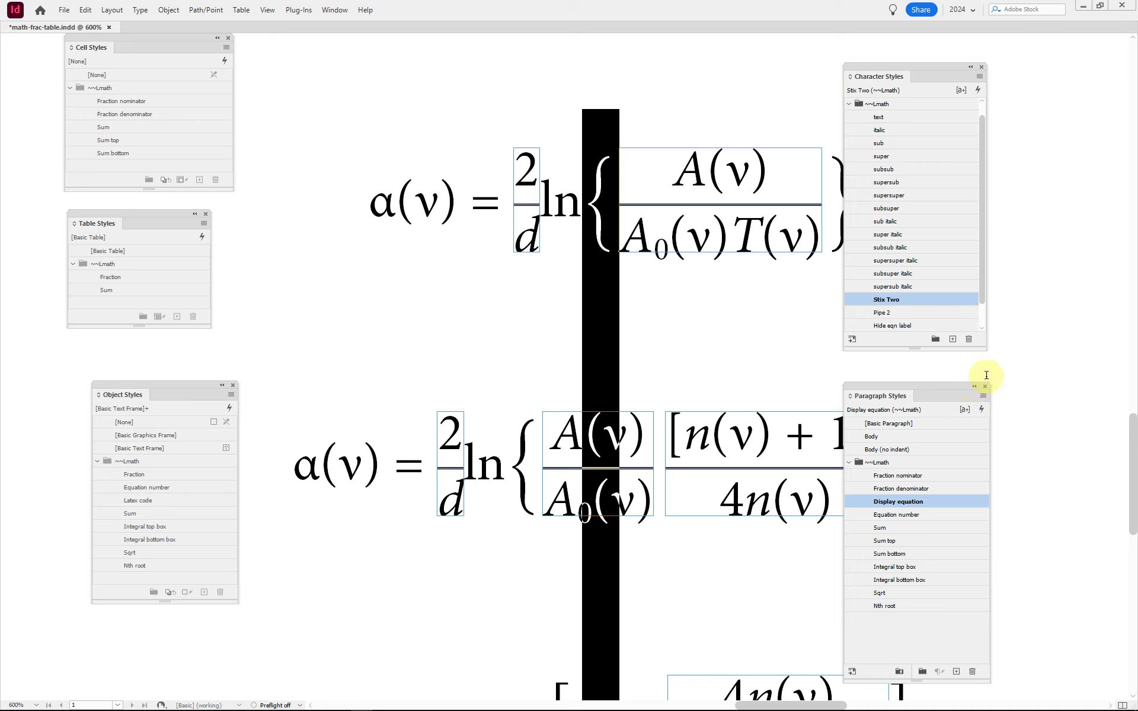
click(365, 203)
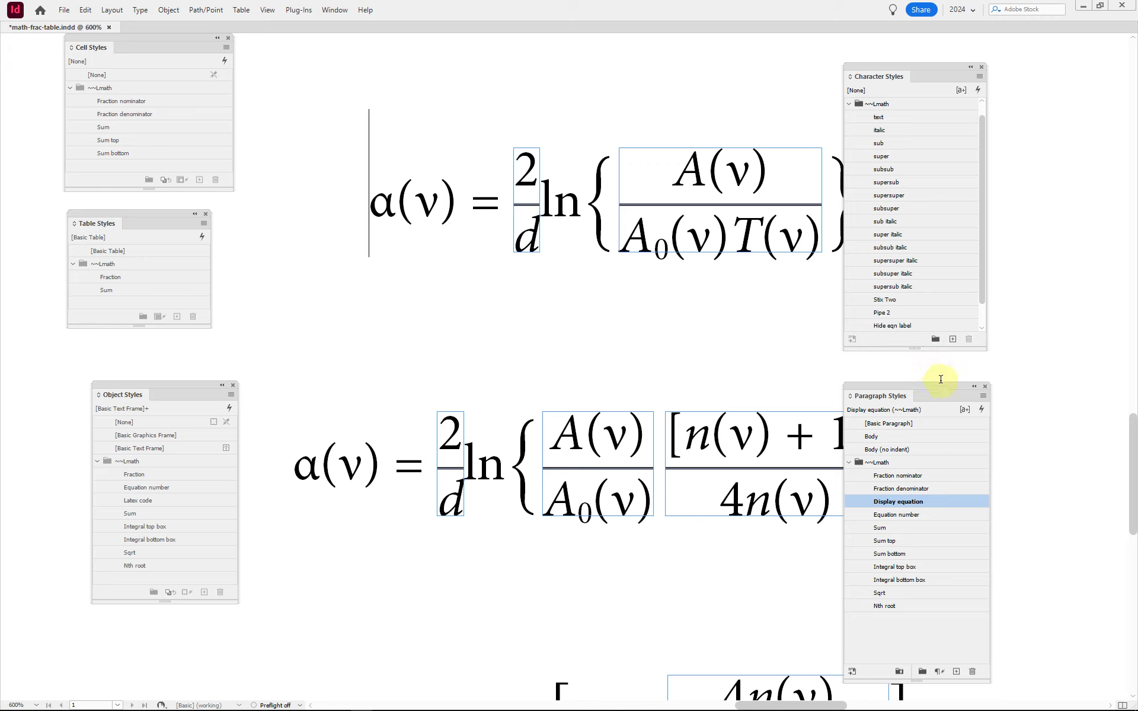
click(667, 396)
key(Escape)
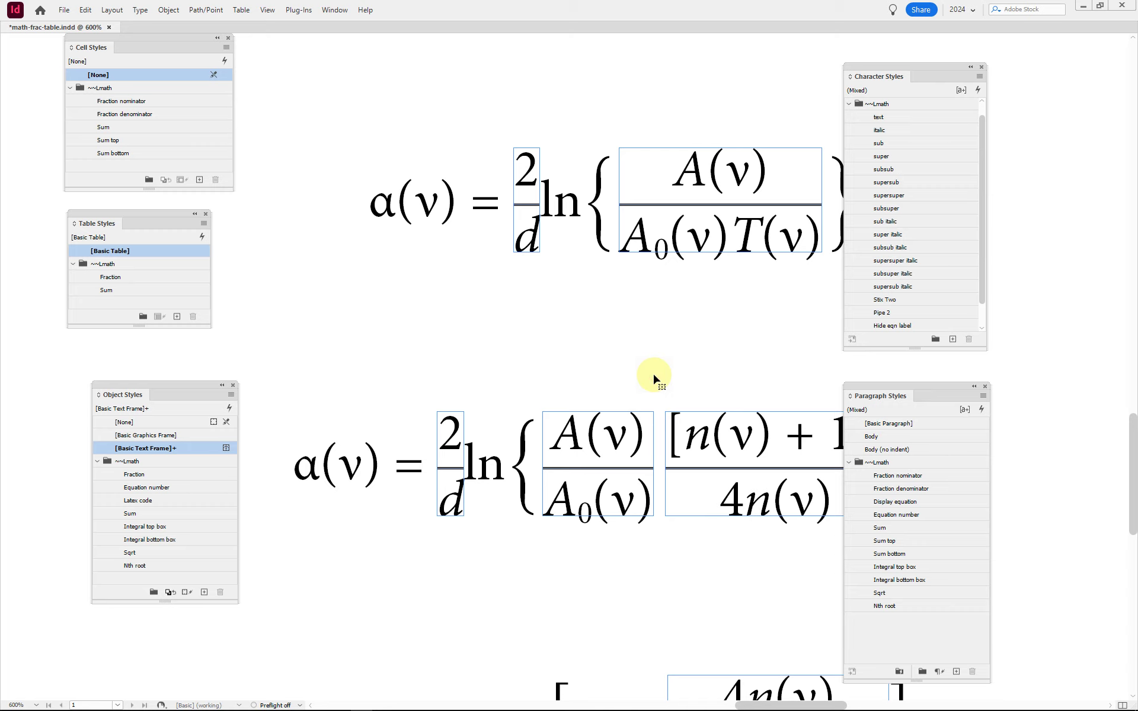
Hide all style lists, then bring back only the paragraph styles to examine the one at the end of the second display equation.
key(Tab)
key(ctrl+minus)
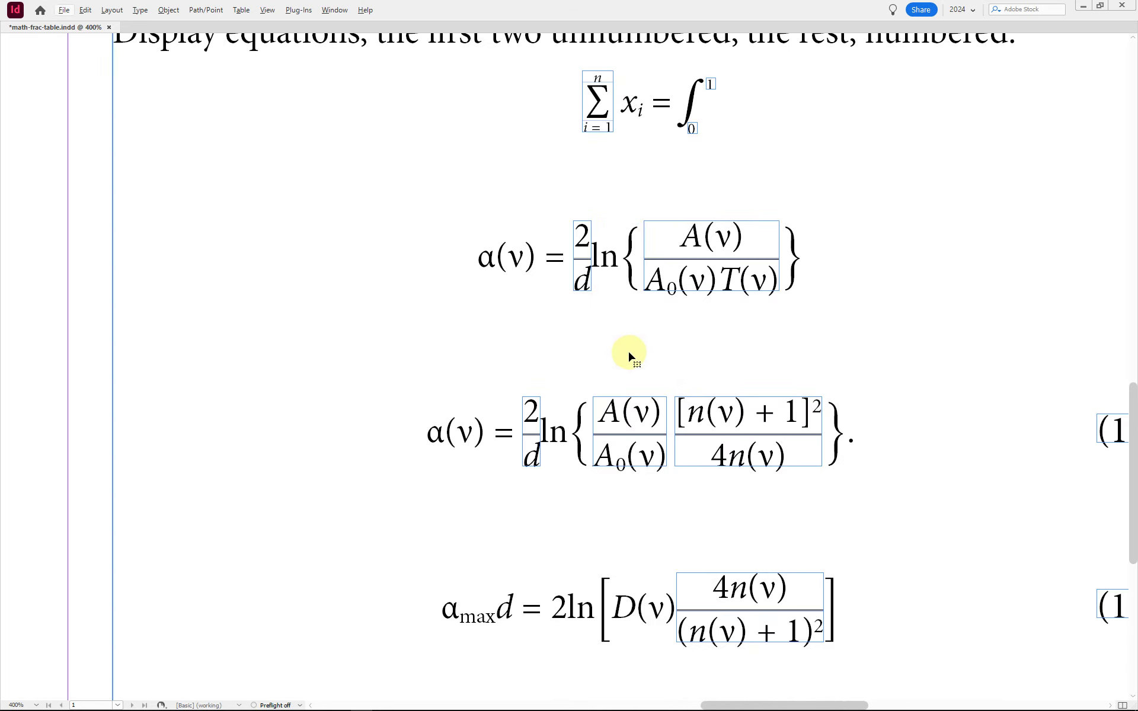
scroll(629, 355, right, 3)
scroll(645, 348, up, 2)
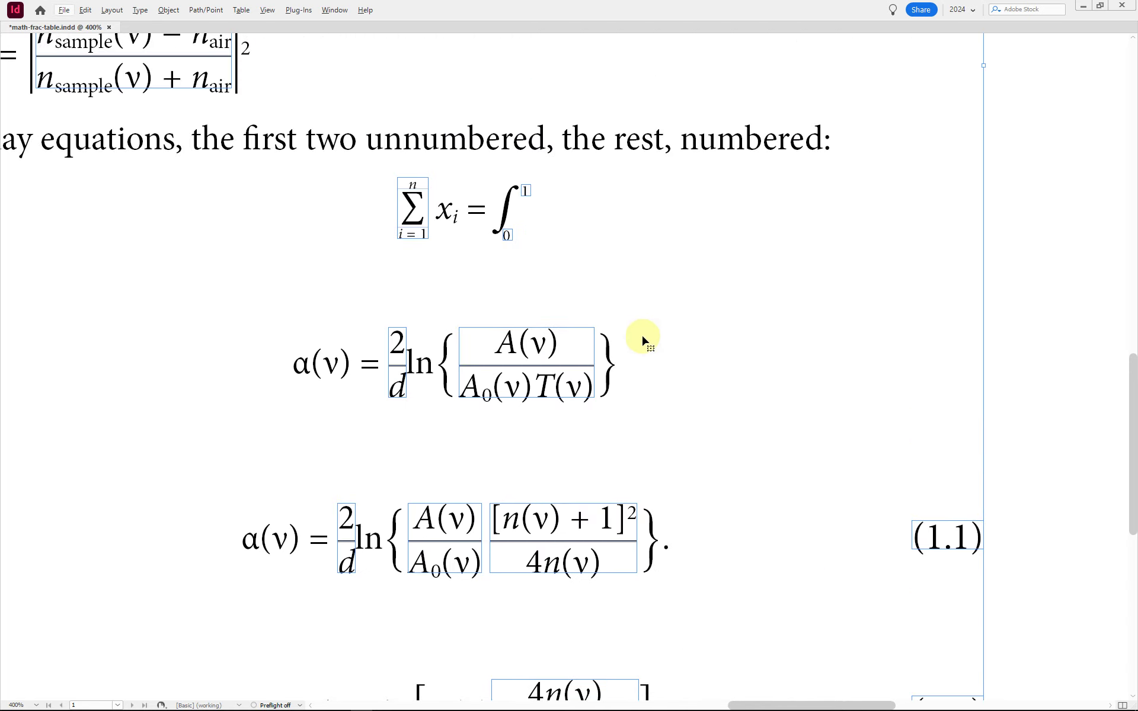
click(650, 375)
key(F11)
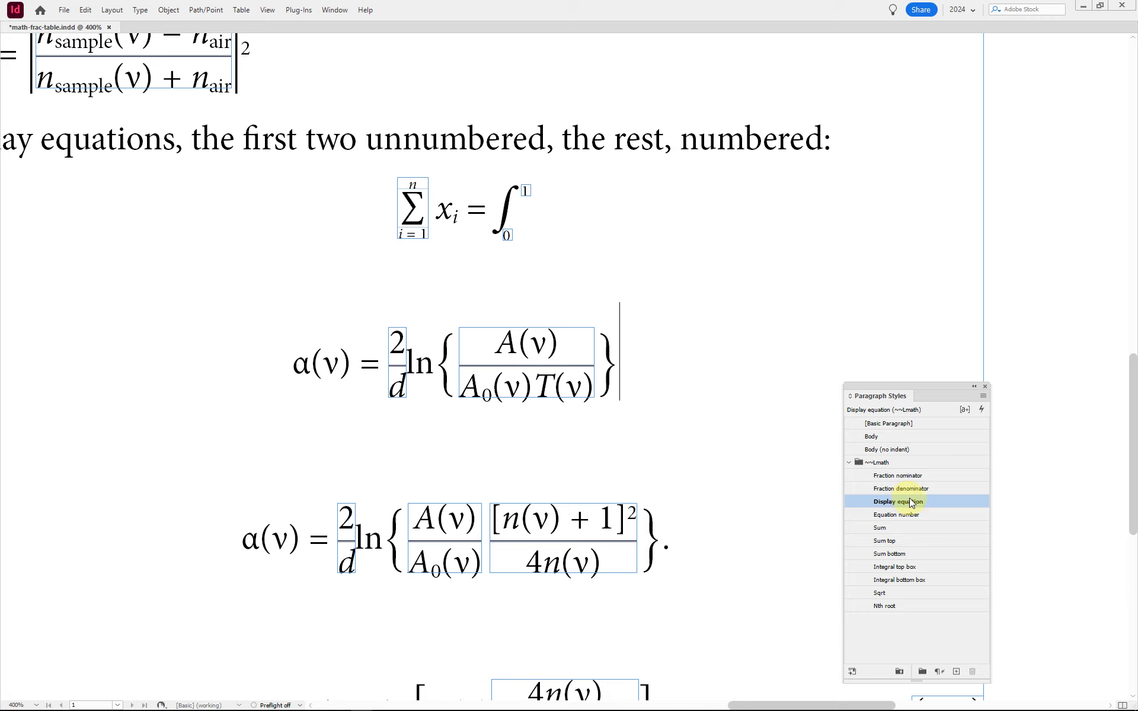
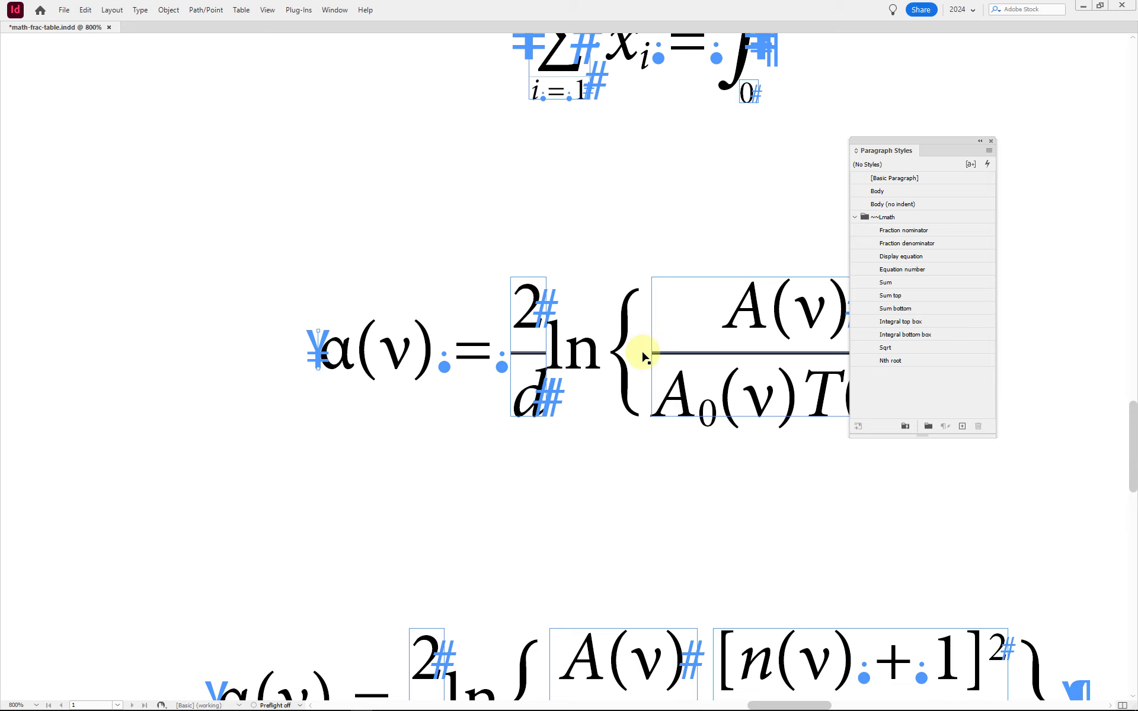
Show the layer's object list and the script label of the Latex code frame before the second display equation.
key(F7)
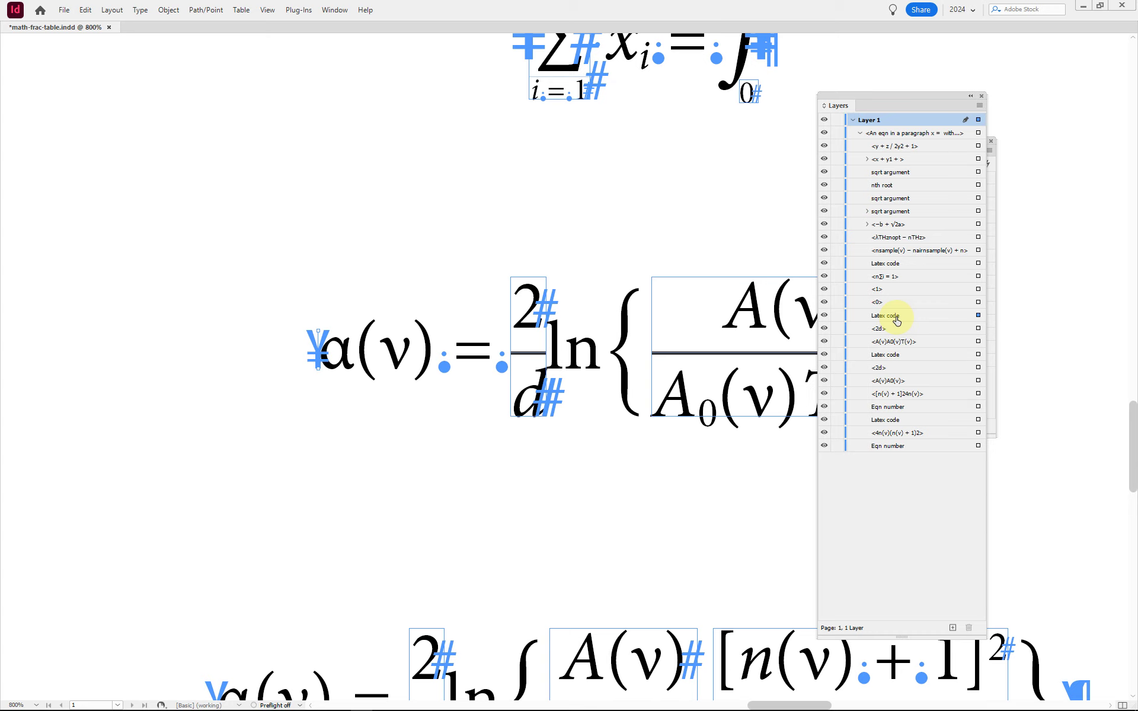
click(332, 11)
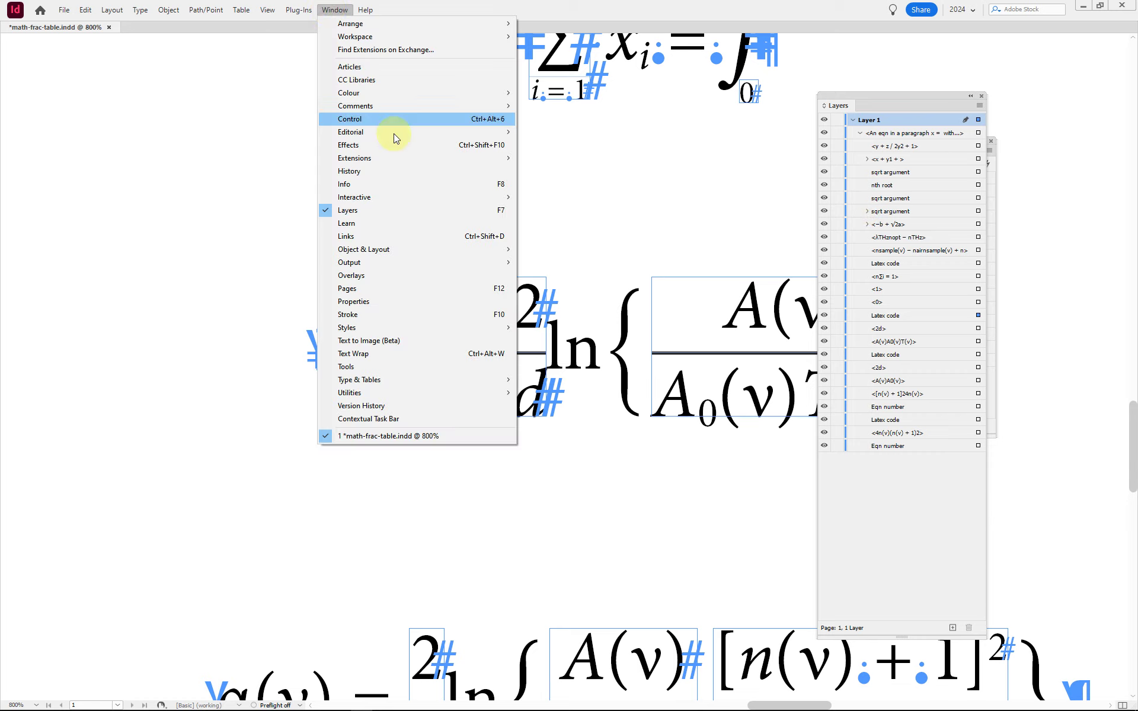
mouse_move(514, 394)
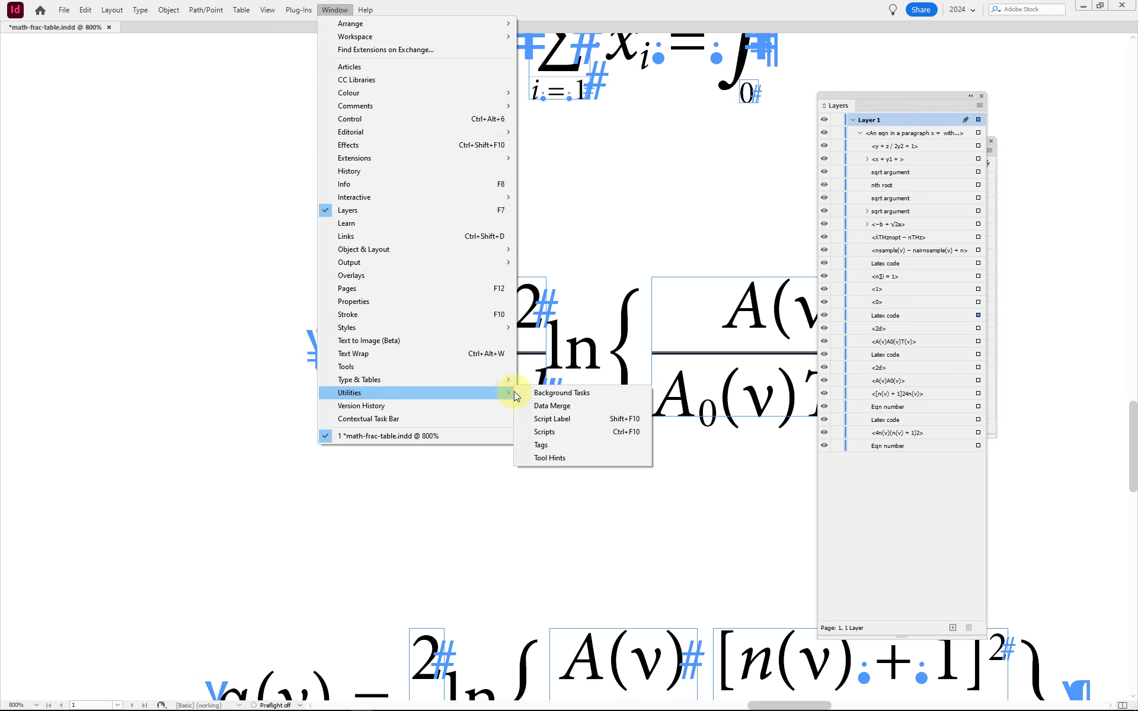
click(607, 424)
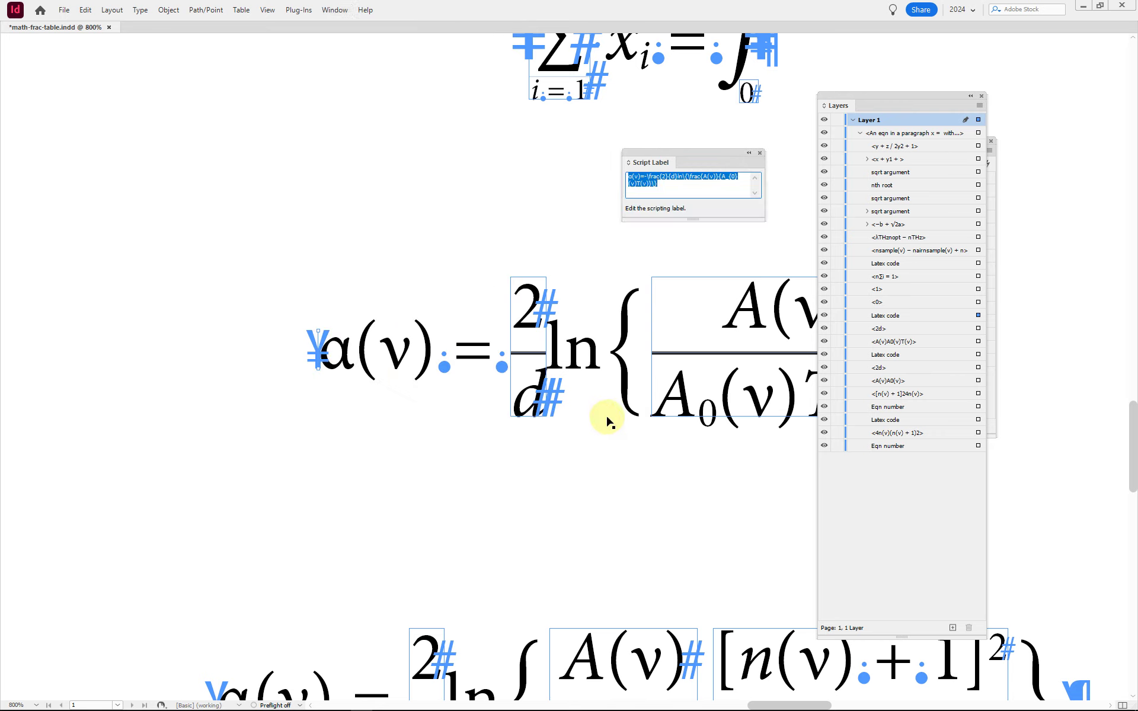
Examine the full LaTeX source stored in the script label, then close the script label and the layer list.
click(699, 192)
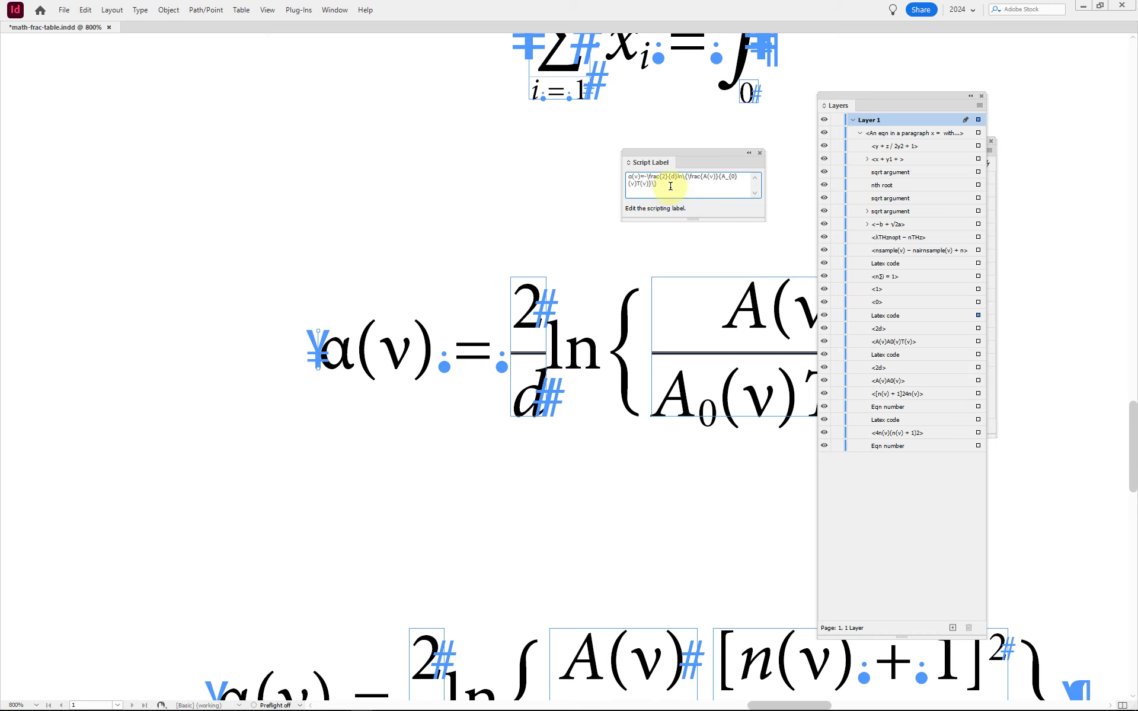
click(670, 186)
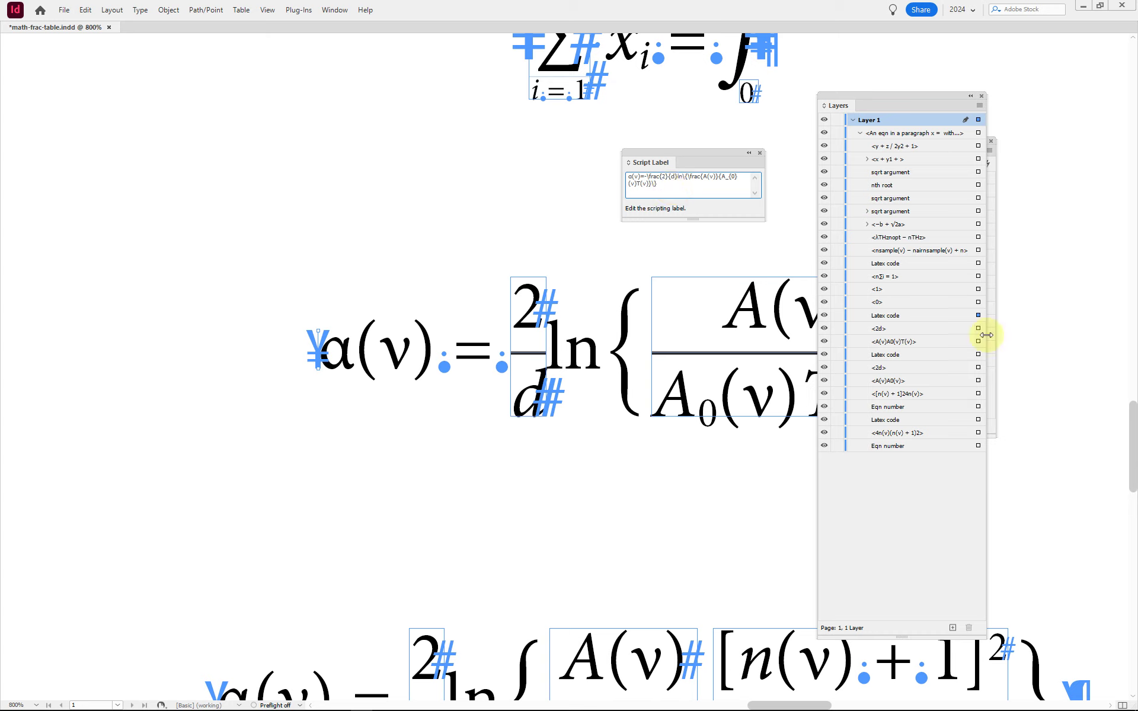
drag(670, 186, 622, 169)
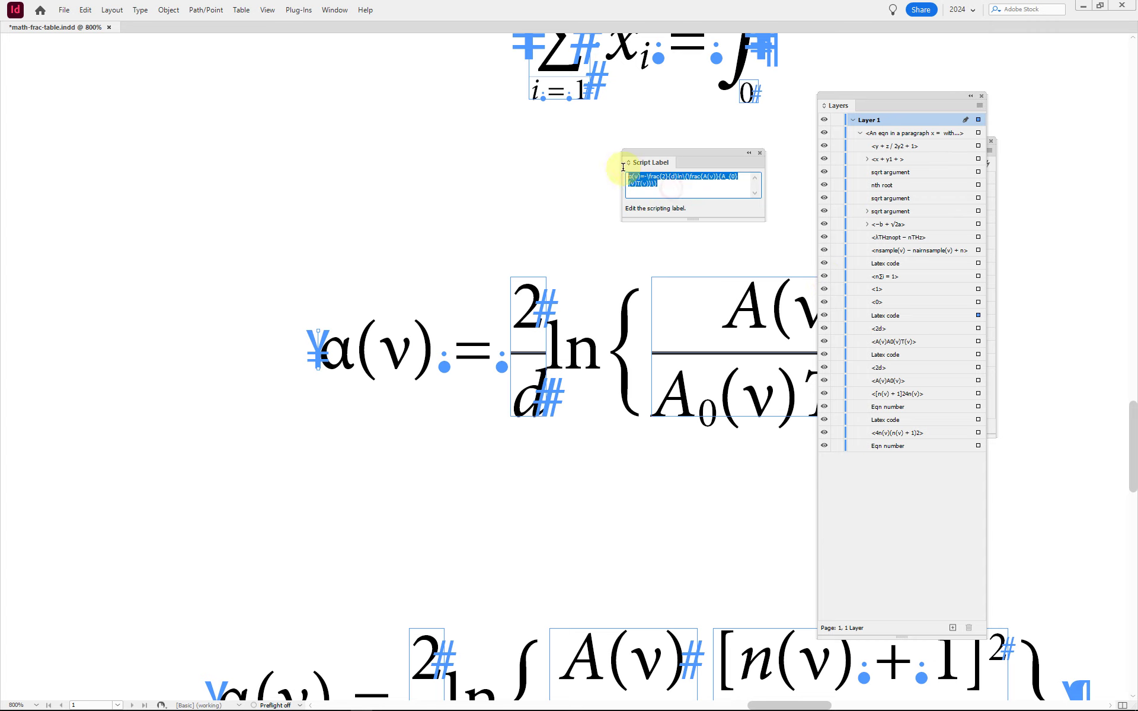
click(707, 189)
alt+scroll(742, 257, down, 1)
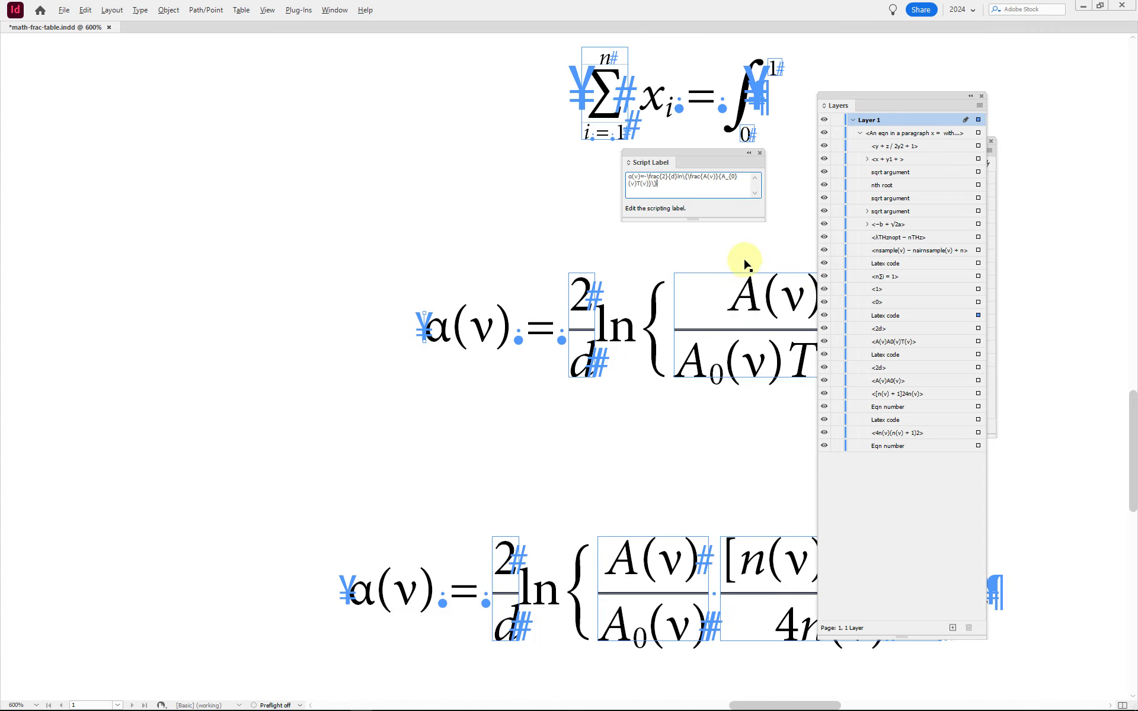
click(982, 95)
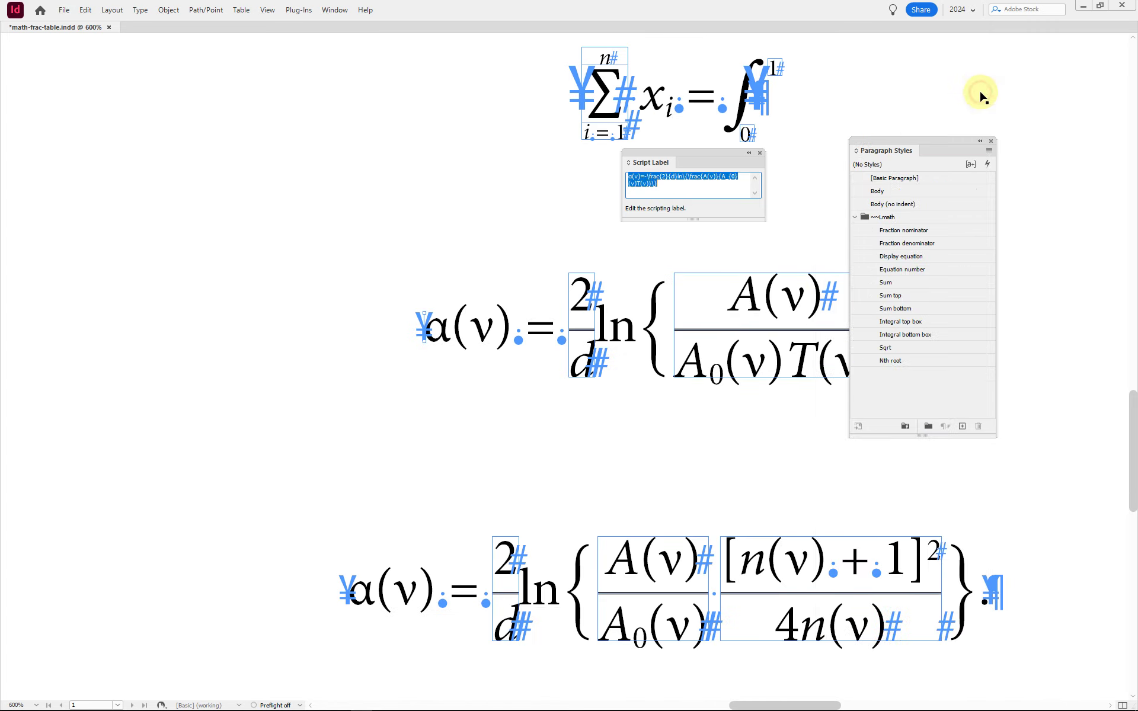
click(760, 153)
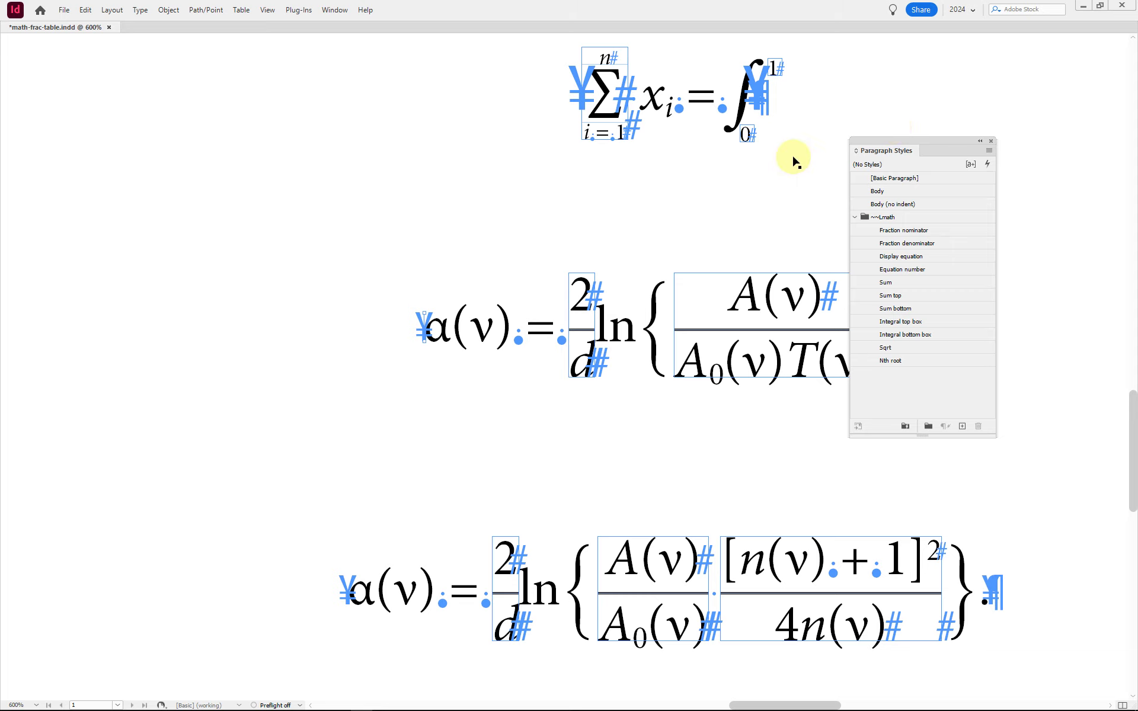
Select the frame holding equation number (1.1) and examine its paragraph style.
scroll(796, 181, down, 2)
alt+scroll(798, 189, down, 2)
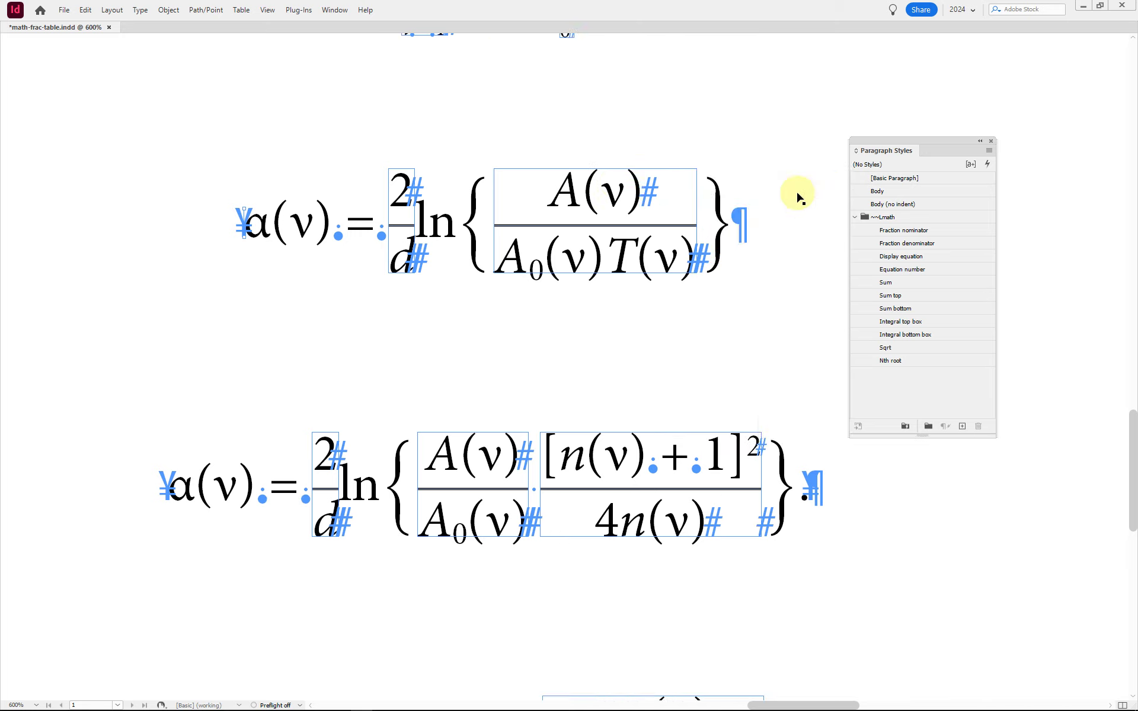
alt+scroll(776, 193, down, 1)
scroll(780, 198, right, 4)
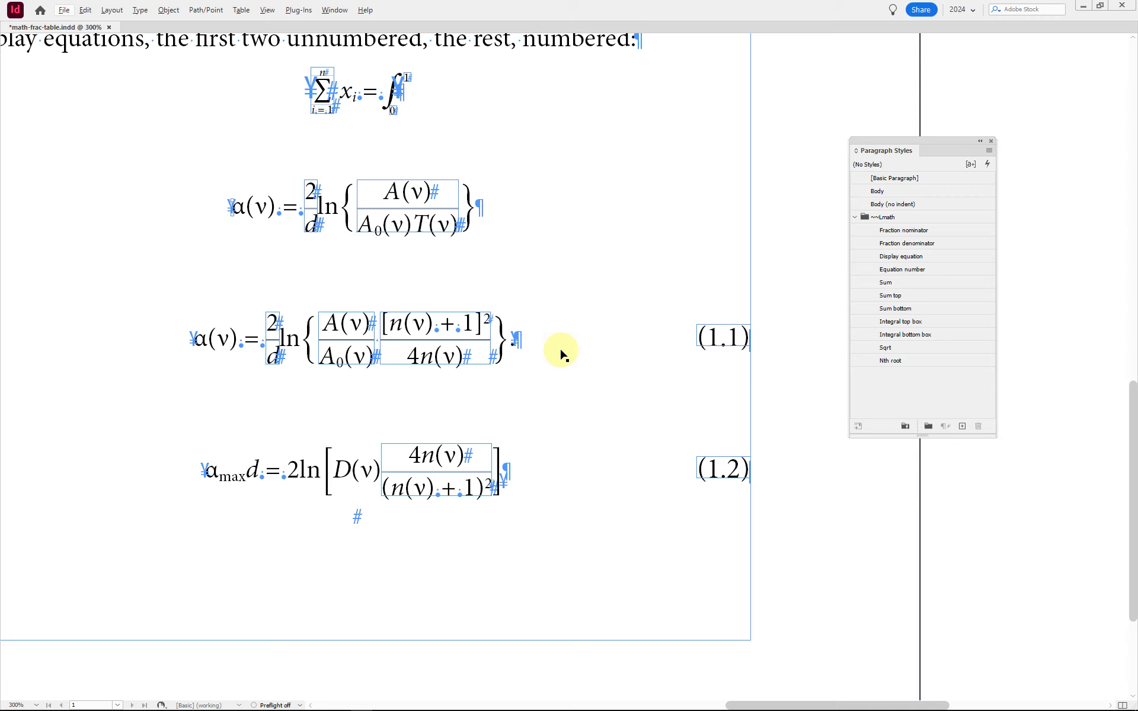
click(590, 353)
click(590, 349)
click(591, 350)
key(Escape)
click(704, 340)
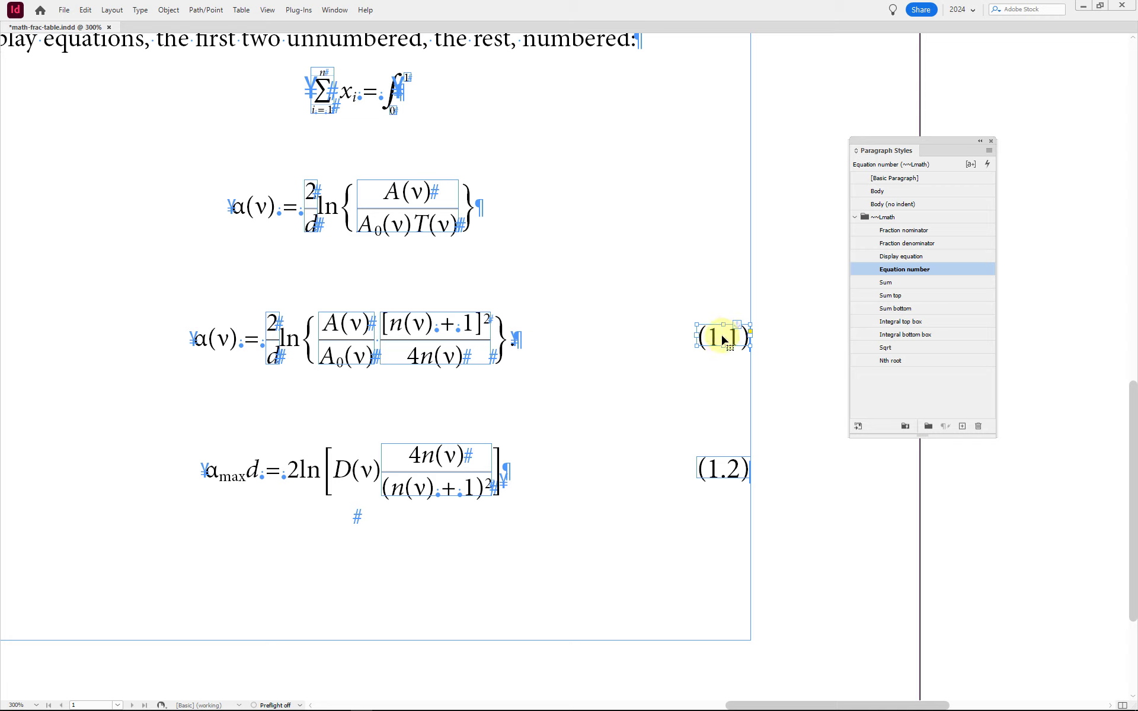
Enter and leave the text of the (1.1) frame, and show text threads to see where the frame is anchored.
double_click(723, 338)
key(Escape)
key(ctrl+alt+y)
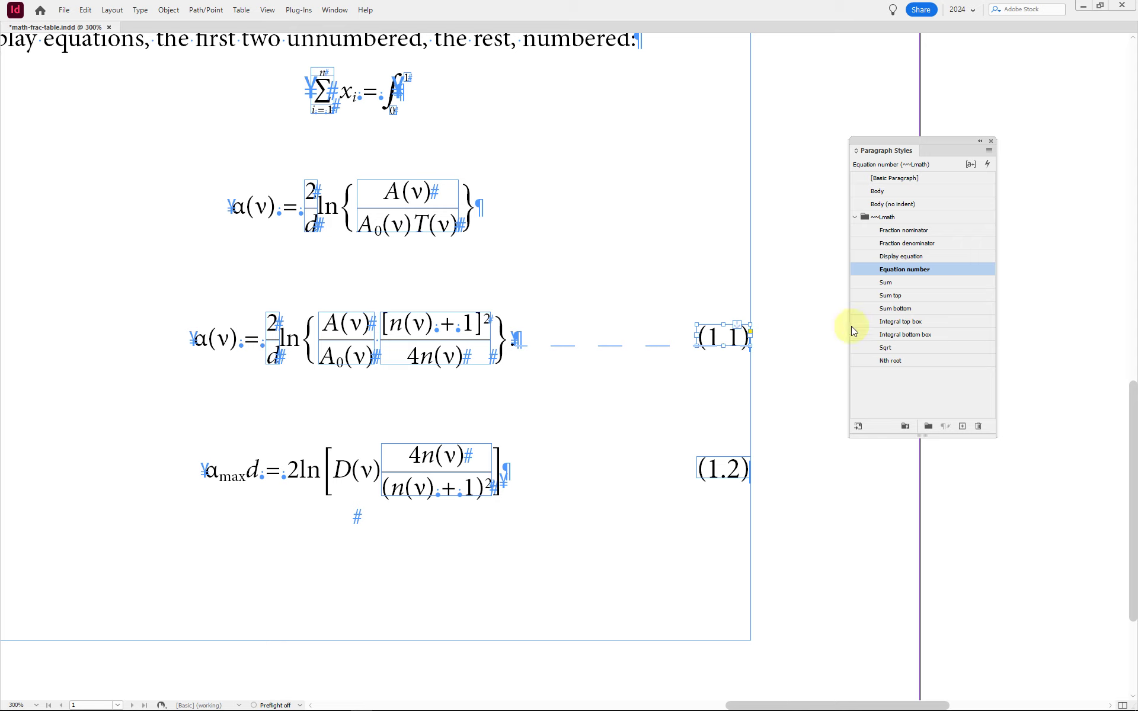
Examine the bullets and numbering settings of the Equation number paragraph style, including its number expression, and cancel without changes.
double_click(920, 270)
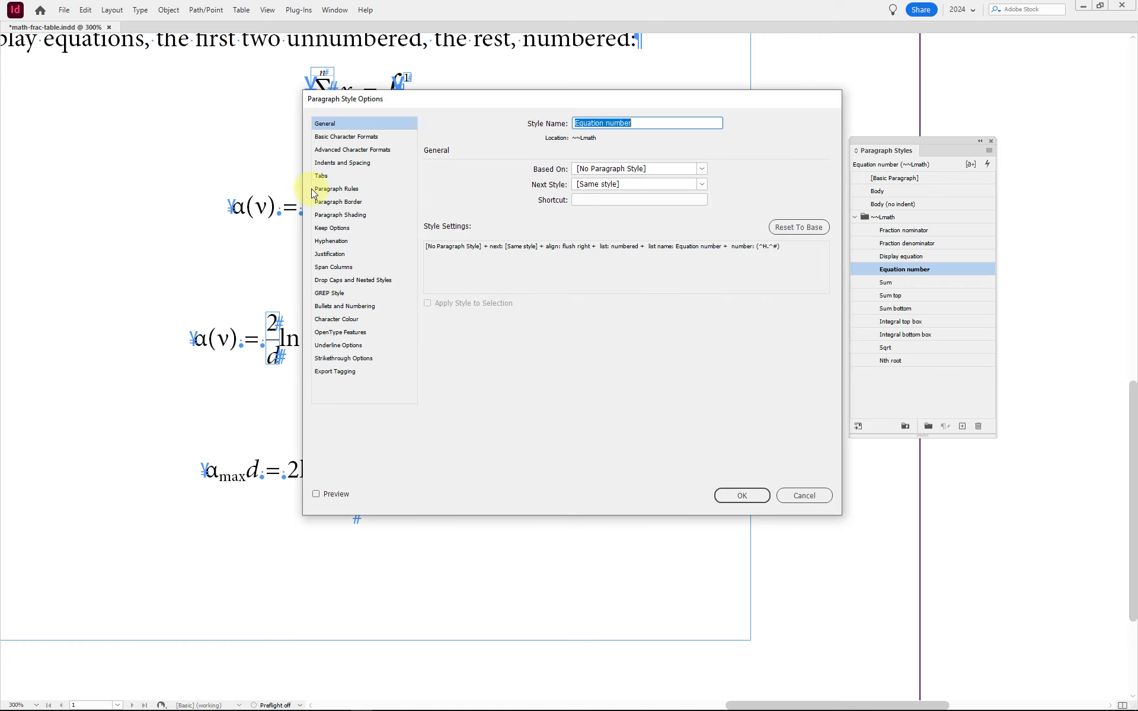
click(366, 307)
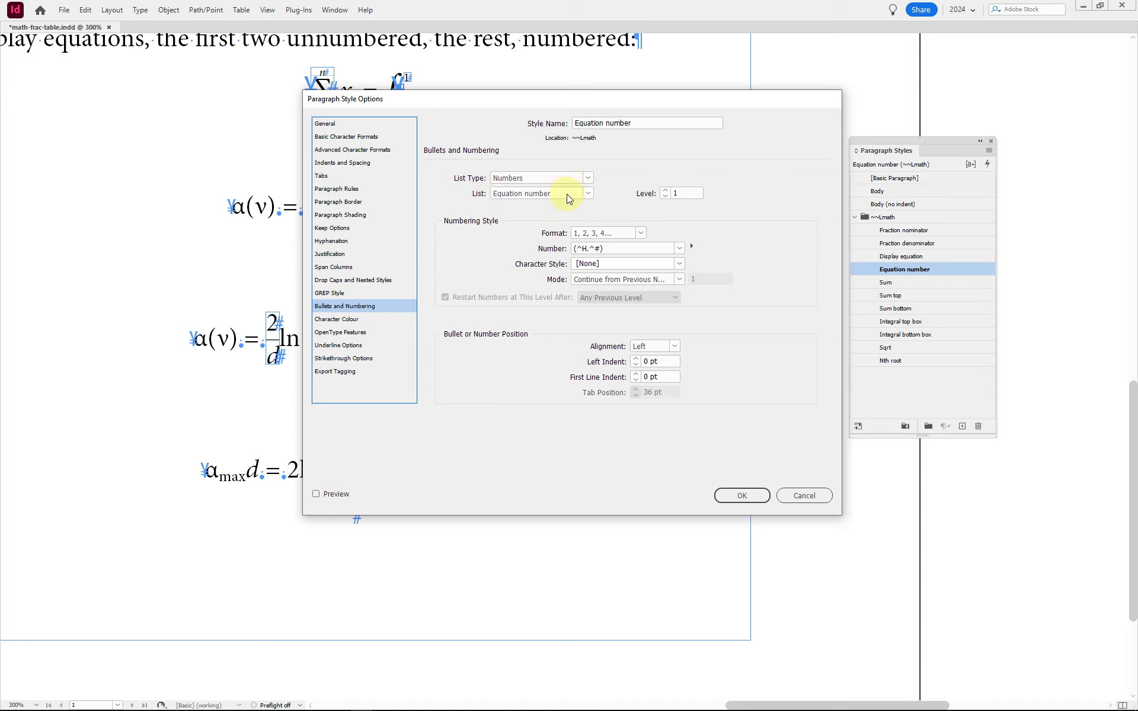
click(617, 246)
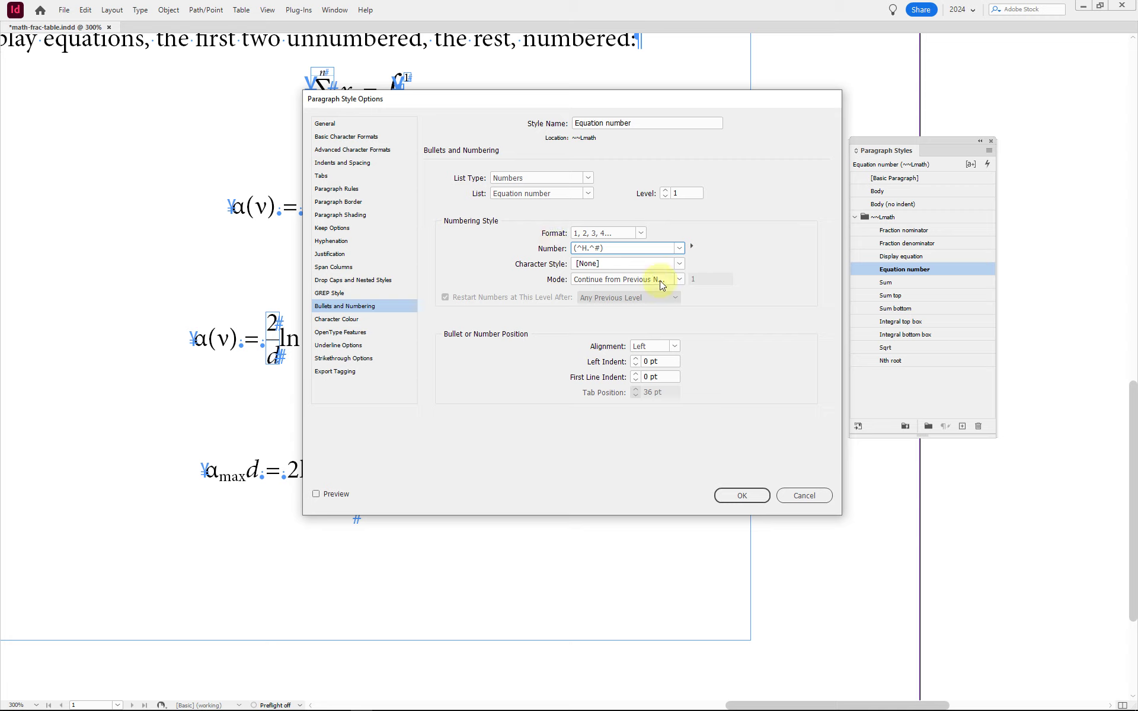
click(797, 495)
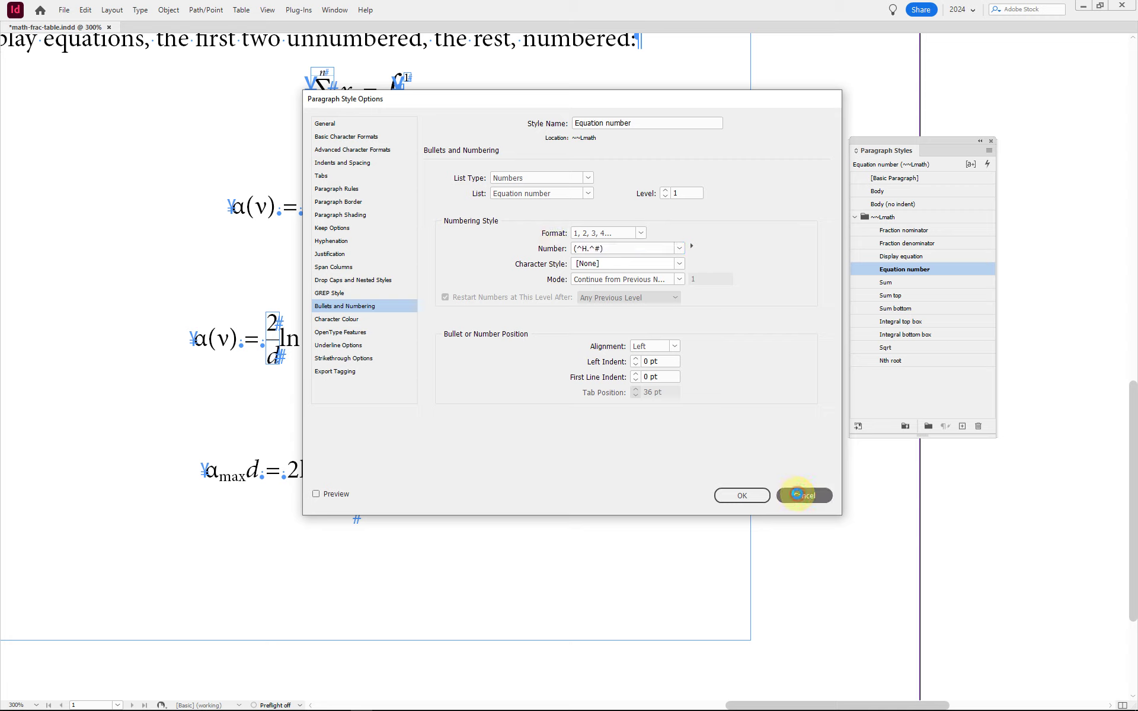
Examine the (1.1) number frame and the fractions of the two numbered equations, placing the text cursor in the [n(ν)+1]² numerator.
click(726, 338)
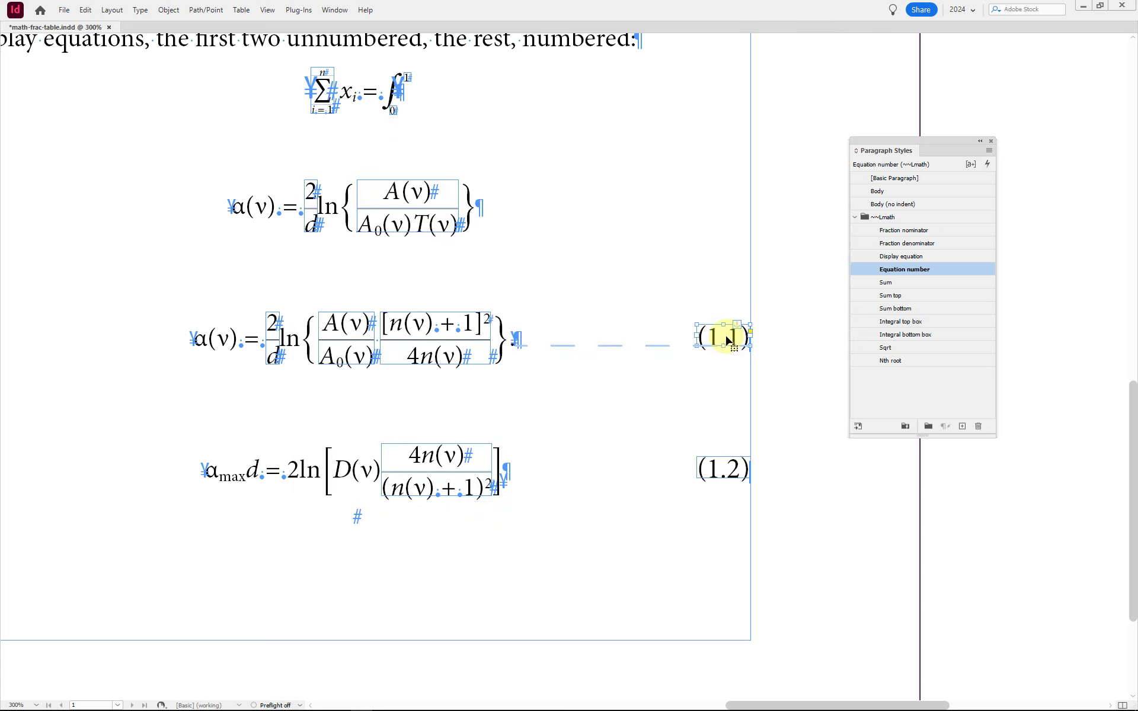
click(433, 472)
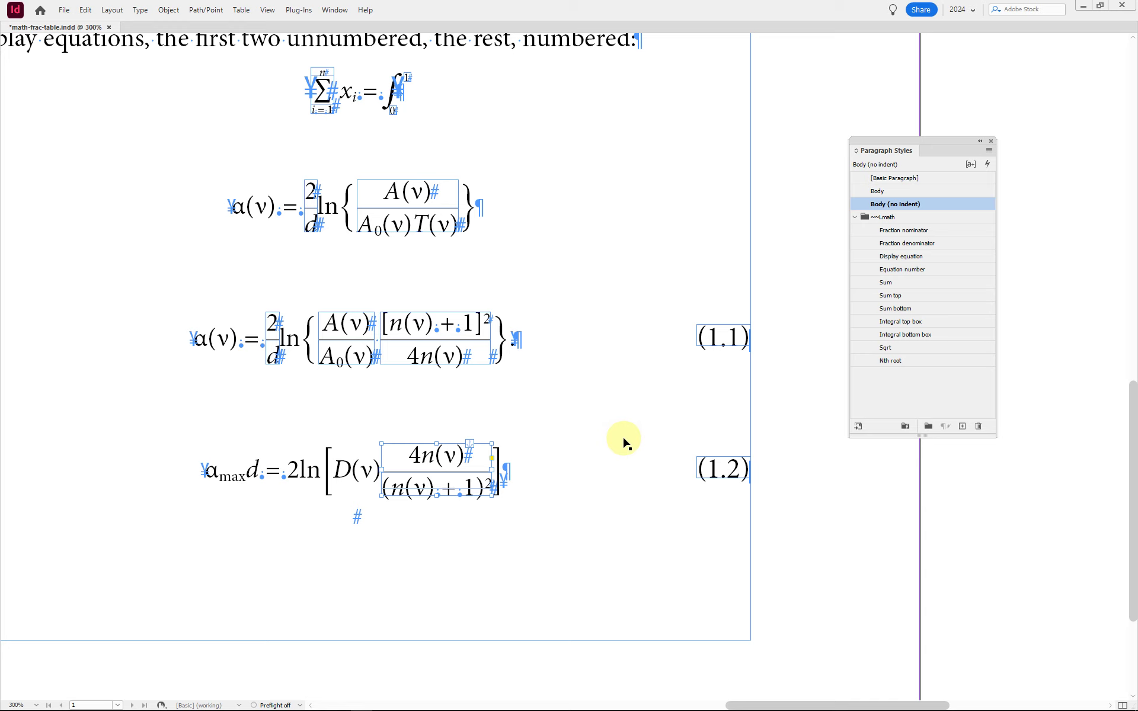
click(423, 320)
drag(412, 323, 442, 324)
click(443, 323)
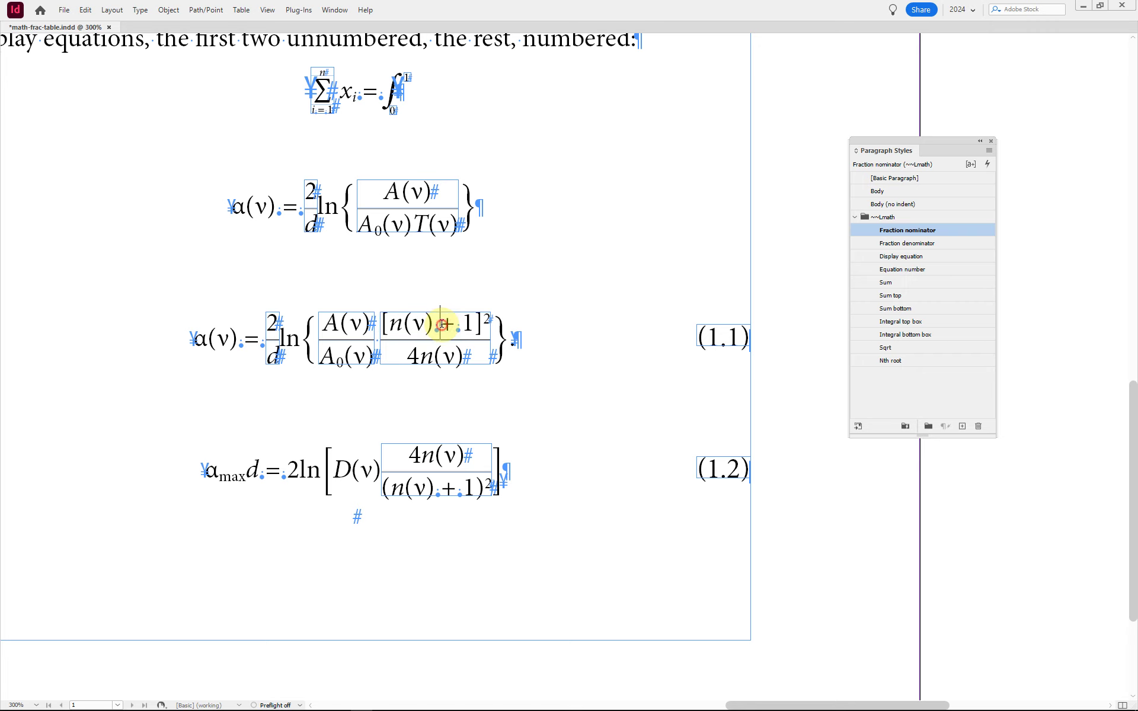
Examine the paragraph styles used in the surrounding text and in the A(ν) numerator of the second unnumbered display equation.
scroll(441, 323, down, 3)
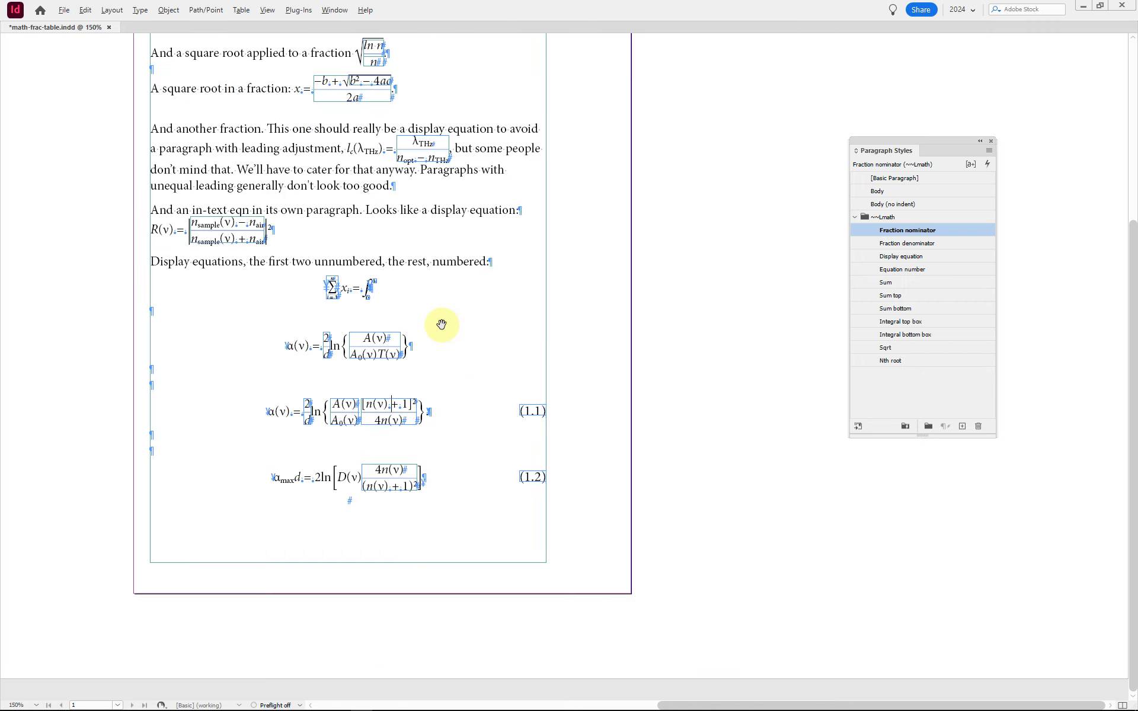
scroll(441, 323, up, 2)
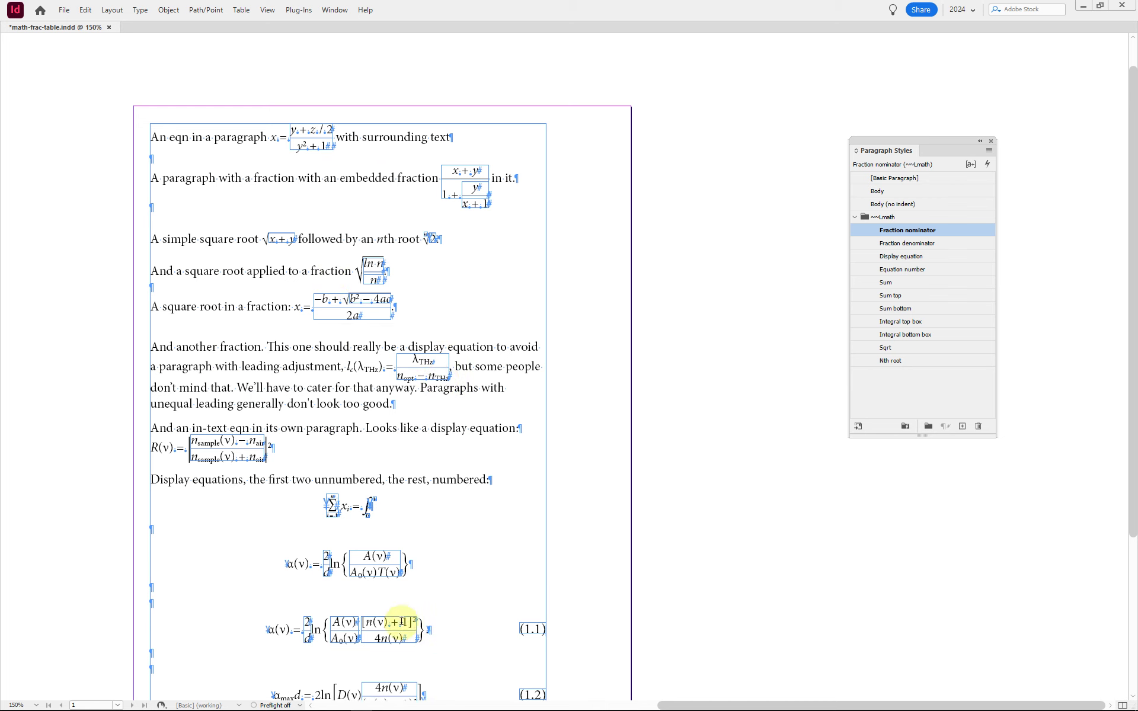
click(386, 557)
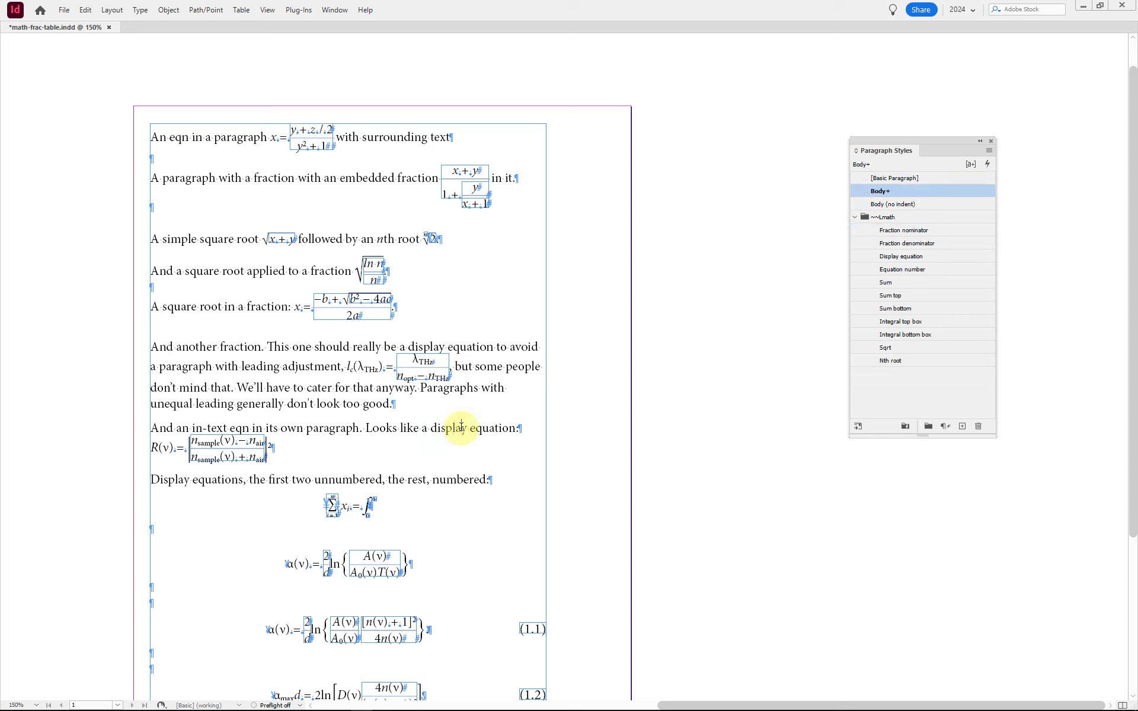
click(380, 558)
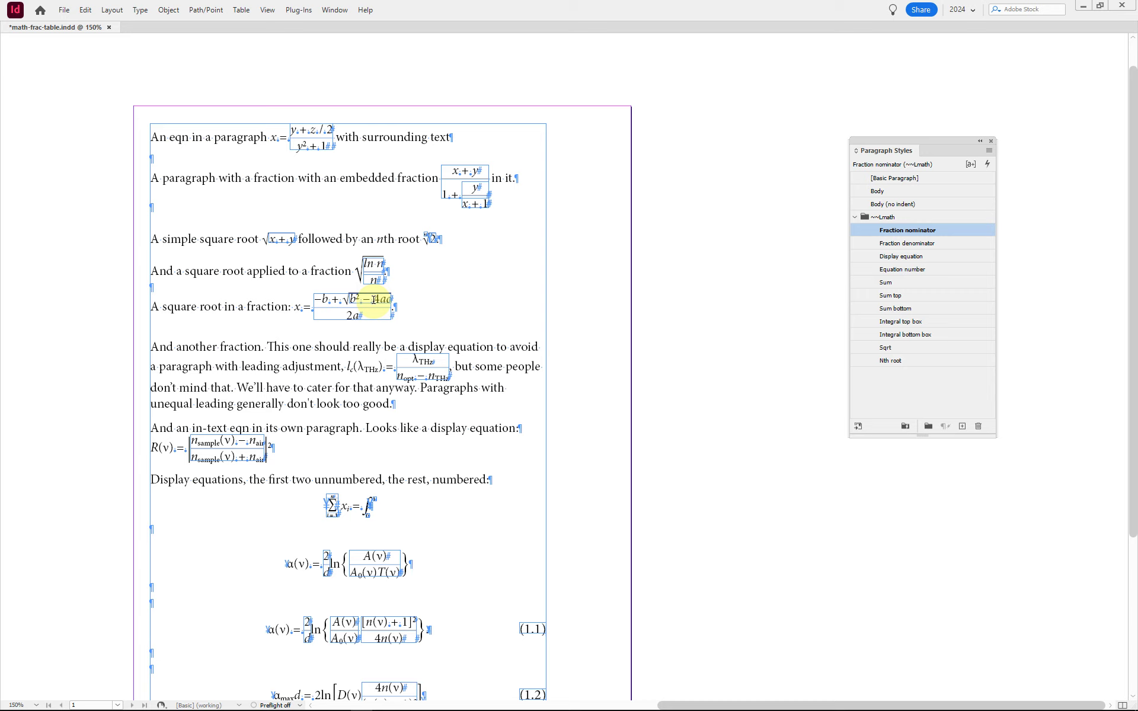
click(376, 236)
click(512, 187)
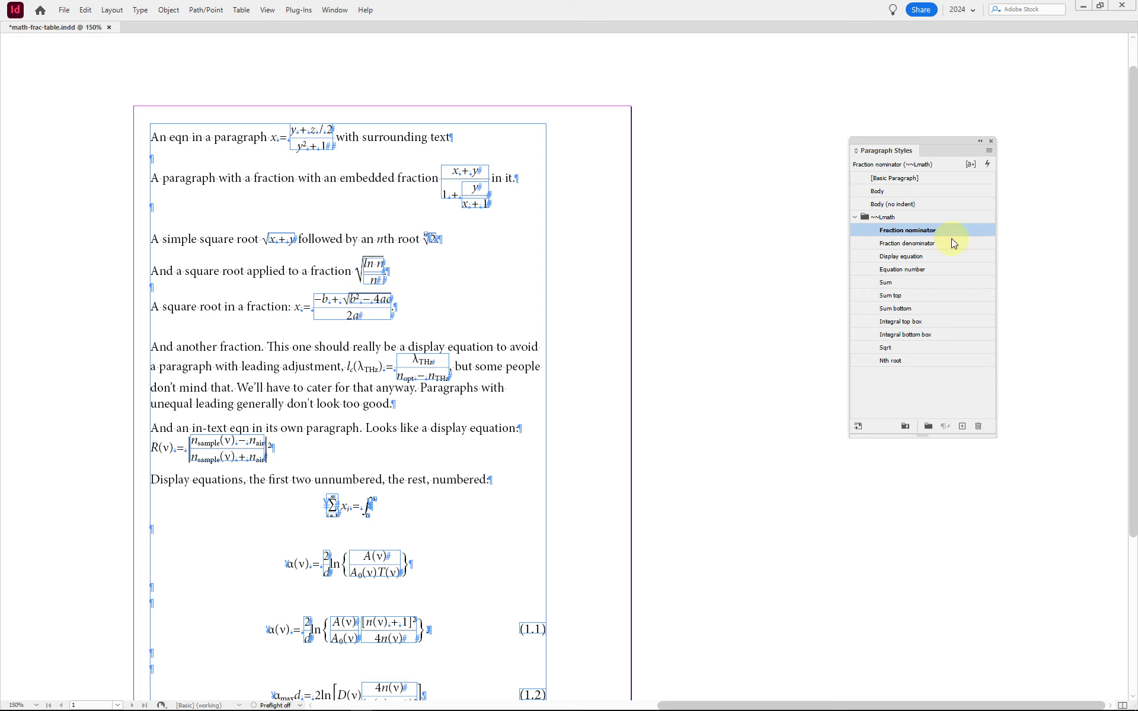